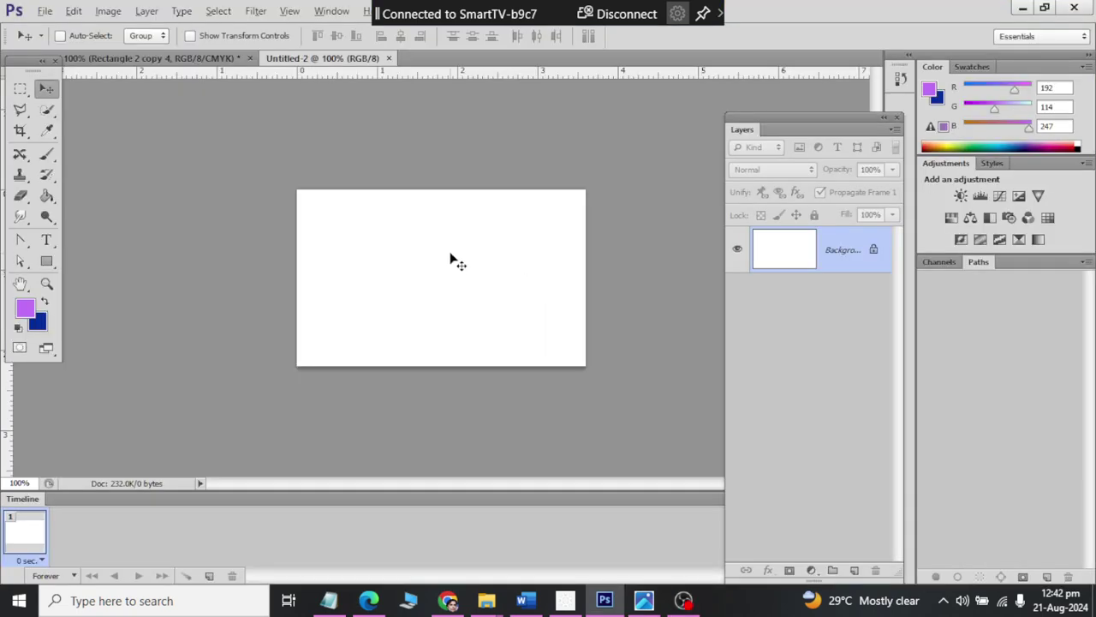
# Step: Check the reference card photo, then unlock the Background into Layer 0
pyautogui.hotkey('alt', 'Tab')
pyautogui.click(460, 272)
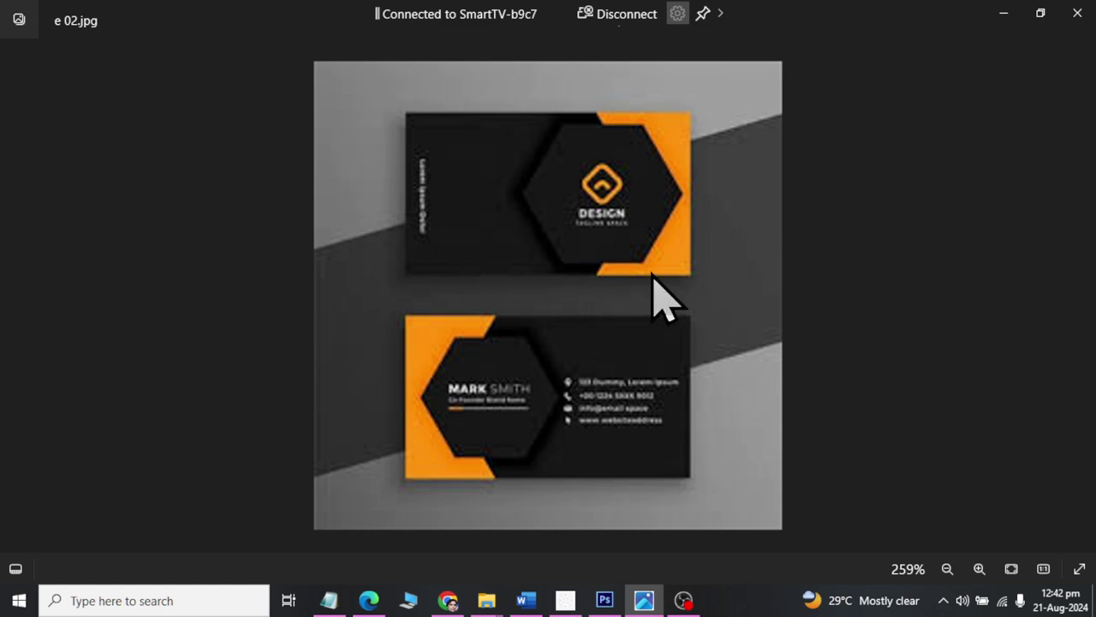
pyautogui.hotkey('alt', 'Tab')
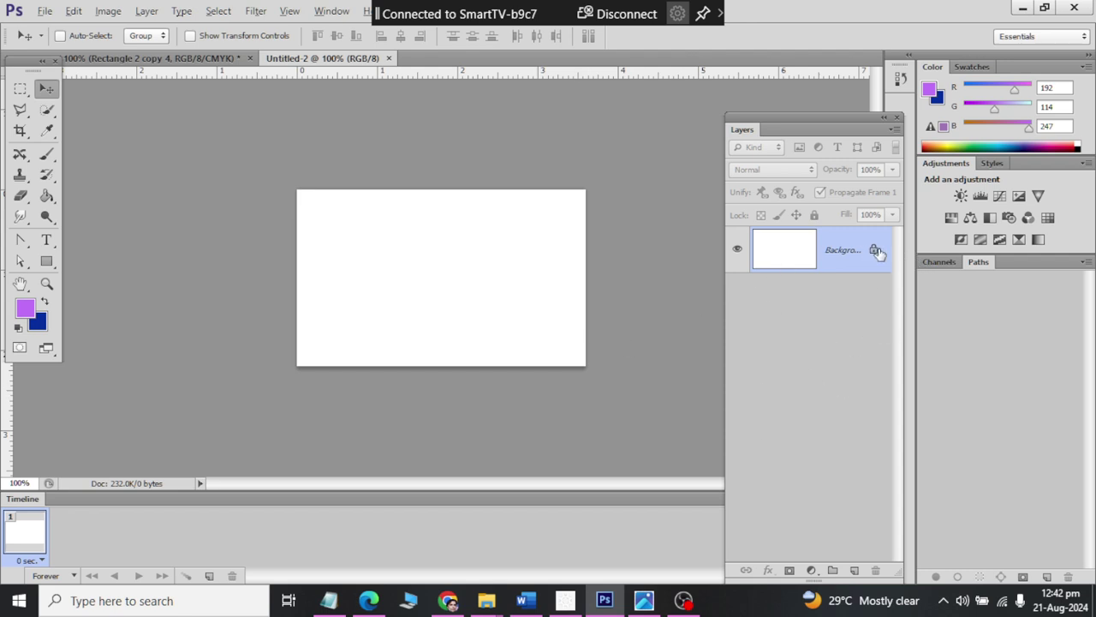
pyautogui.doubleClick(875, 253)
pyautogui.click(773, 221)
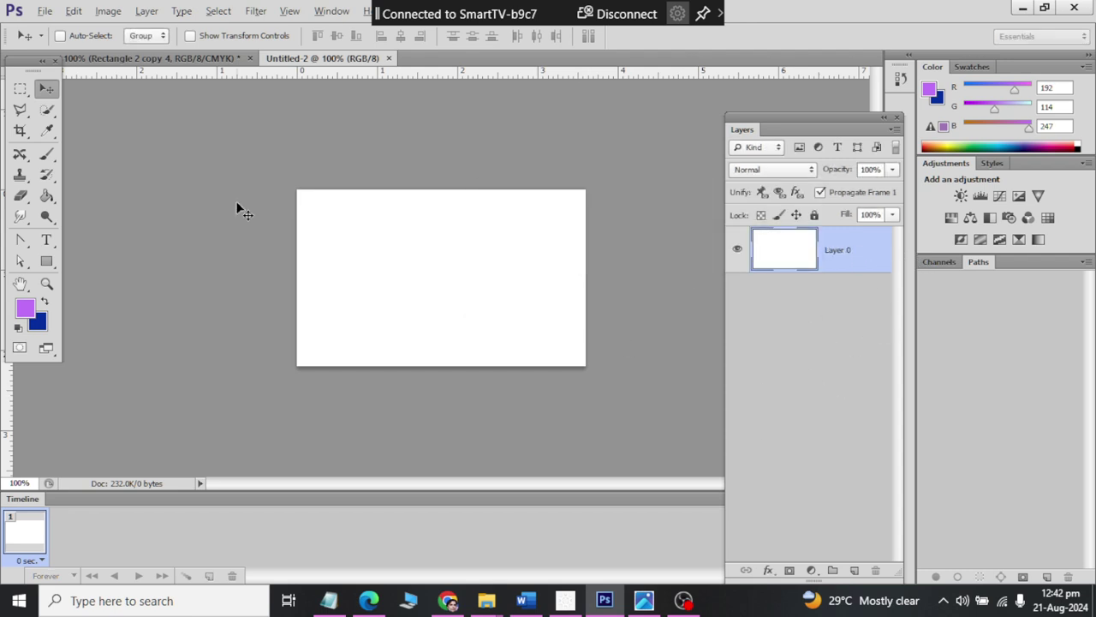
# Step: Draw a large 6-sided hexagon over the card with a dark grey fill
pyautogui.moveTo(44, 267); pyautogui.dragTo(101, 301)
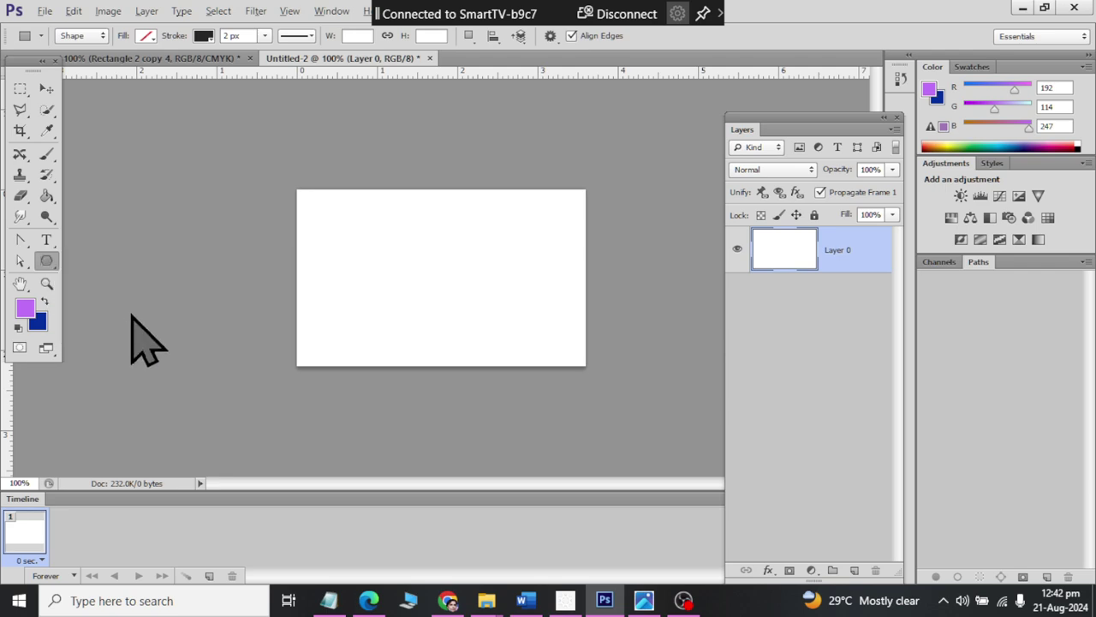
pyautogui.moveTo(385, 259)
pyautogui.mouseDown()
pyautogui.moveTo(502, 276)
pyautogui.moveTo(514, 300)
pyautogui.mouseUp()
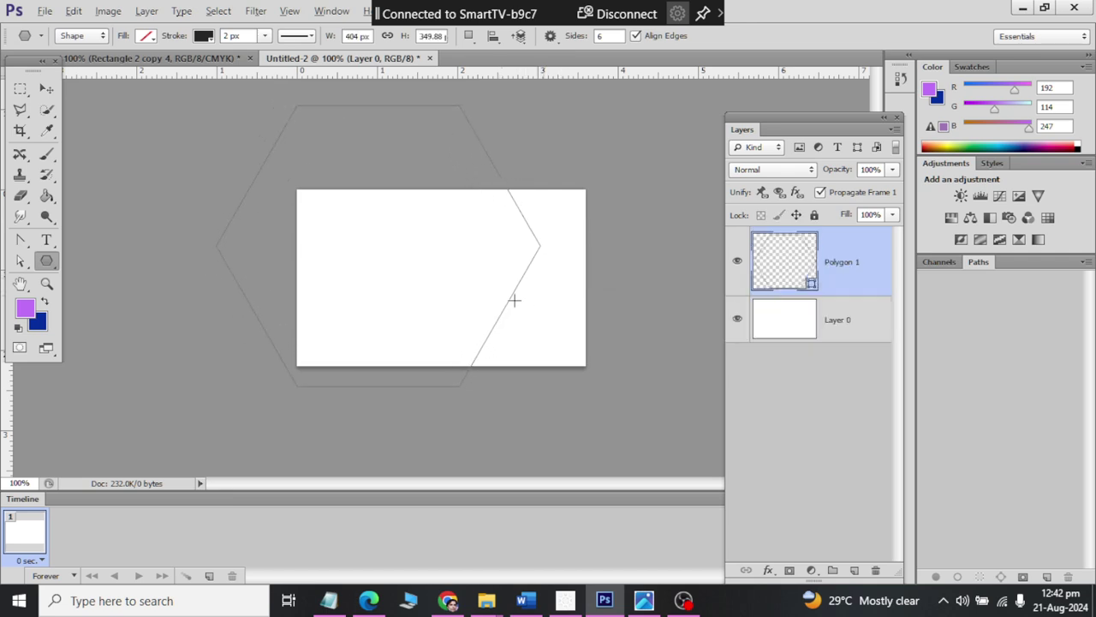
pyautogui.click(146, 36)
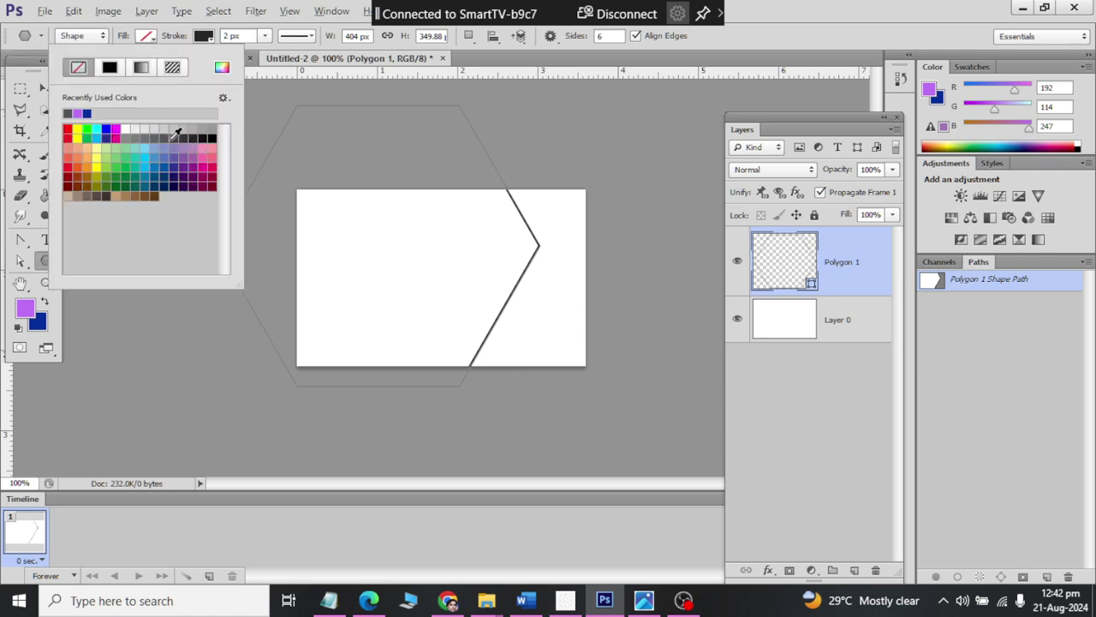
pyautogui.click(174, 134)
# Step: Nudge the hexagon slightly left and down with the Move tool
pyautogui.click(47, 88)
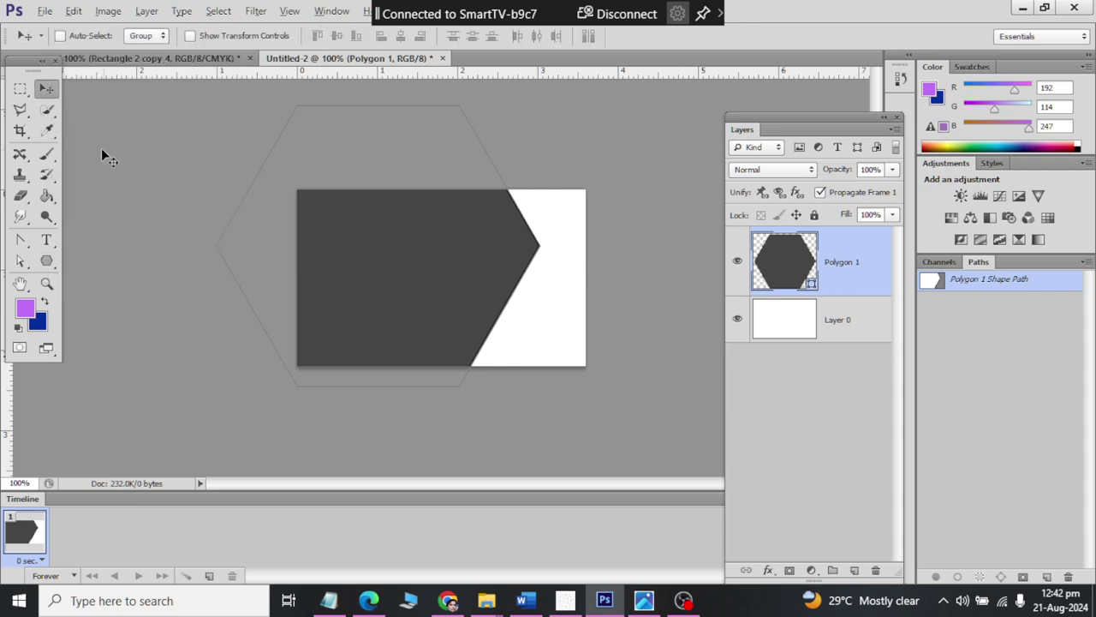
pyautogui.click(46, 260)
pyautogui.click(203, 35)
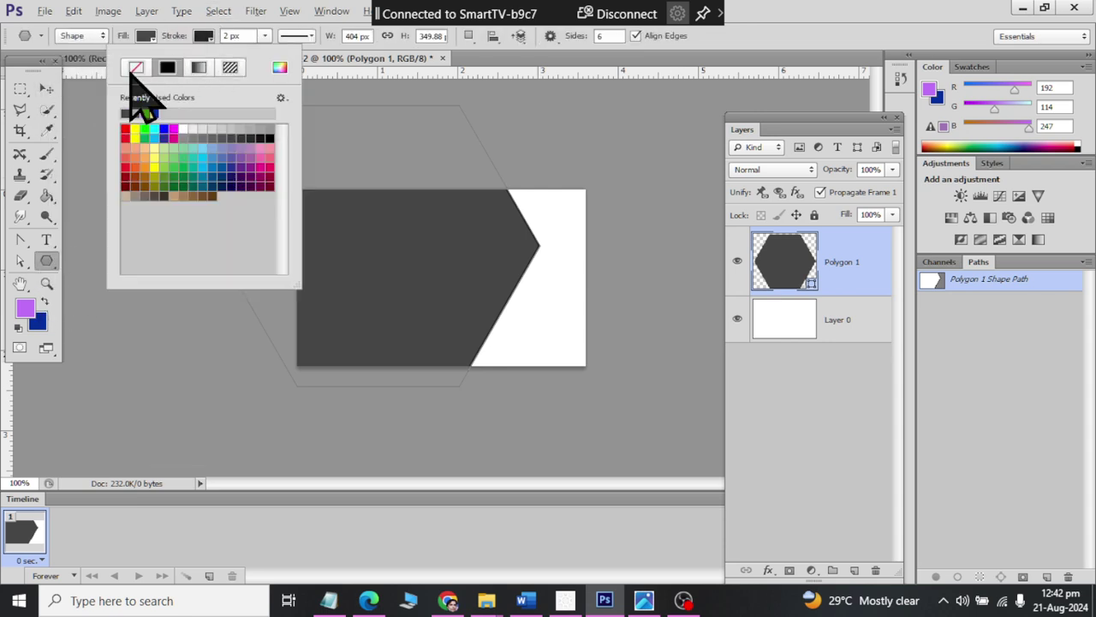
pyautogui.click(46, 89)
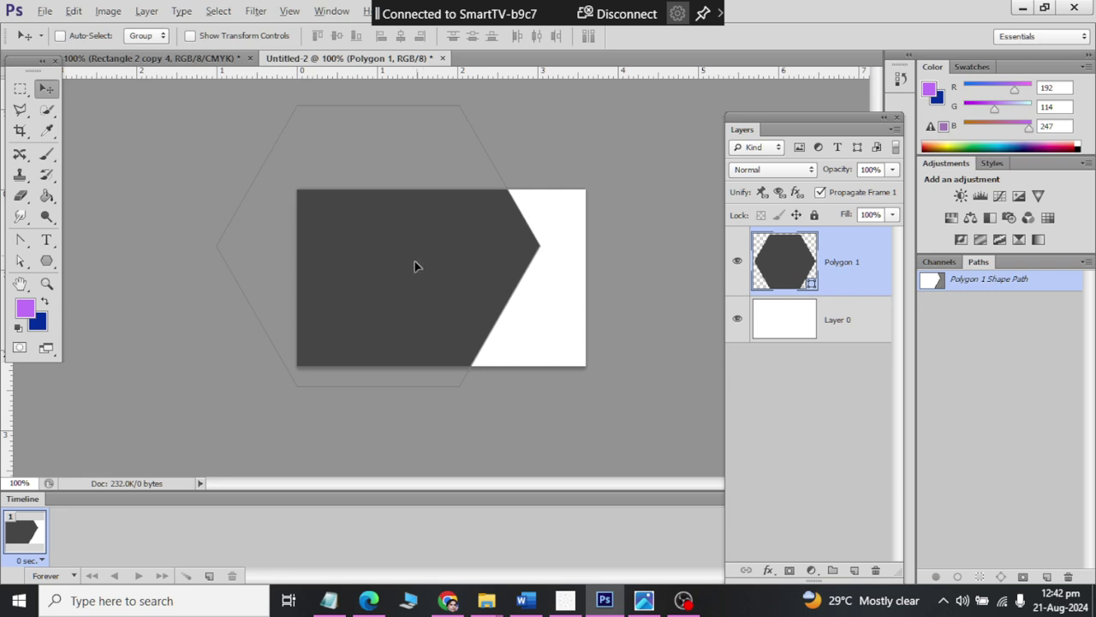
pyautogui.moveTo(414, 266); pyautogui.dragTo(408, 290)
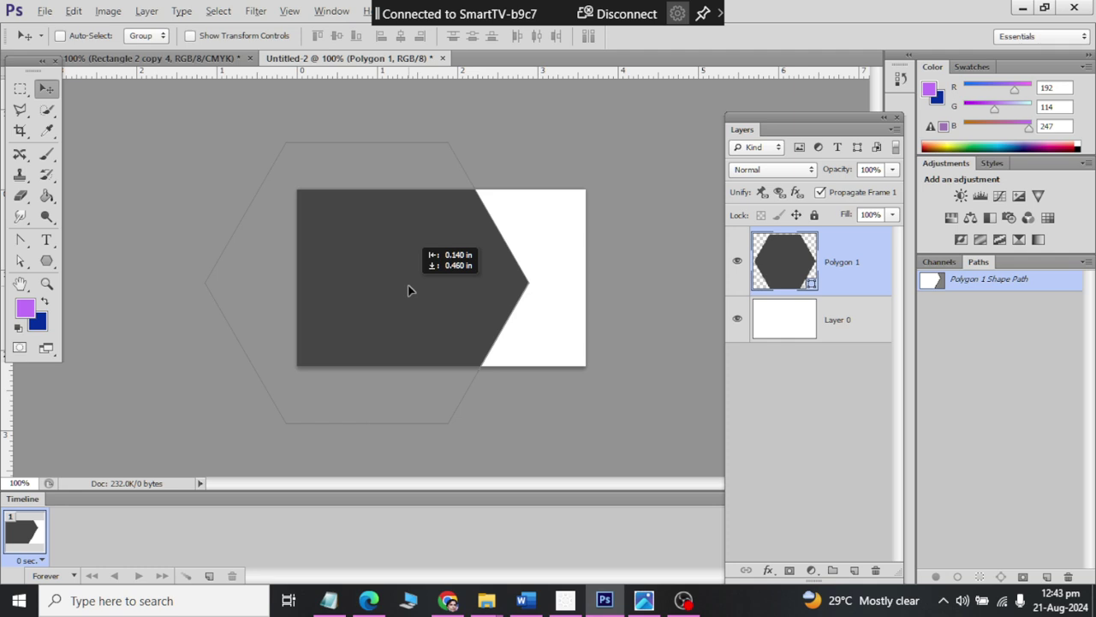
pyautogui.moveTo(408, 290); pyautogui.dragTo(409, 291)
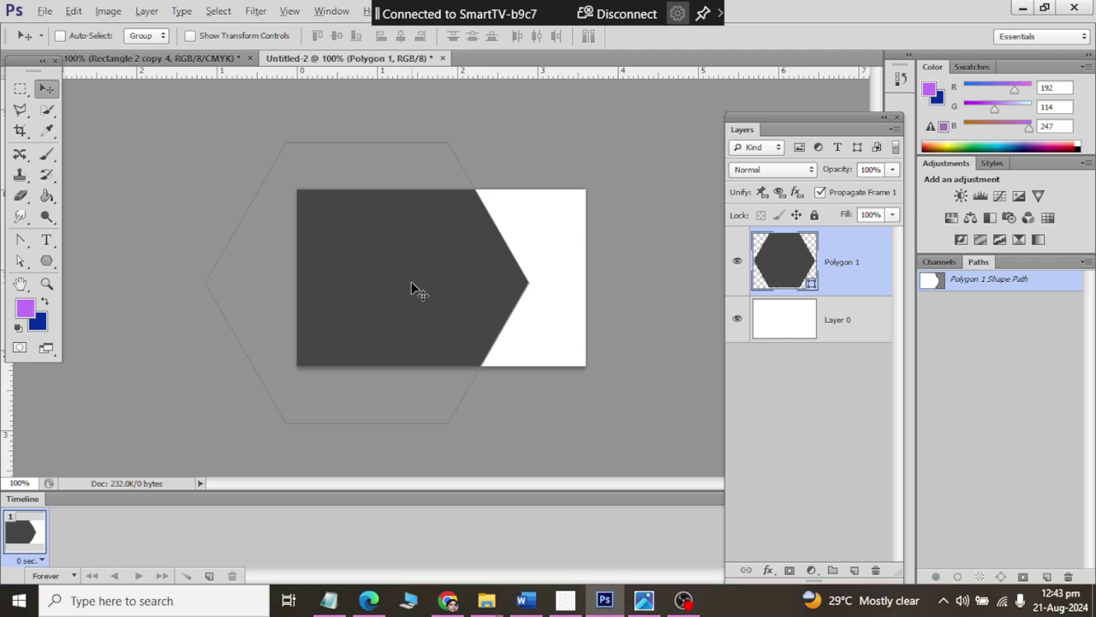
# Step: Zoom and pan the reference photo to examine the top card
pyautogui.hotkey('alt', 'Tab')
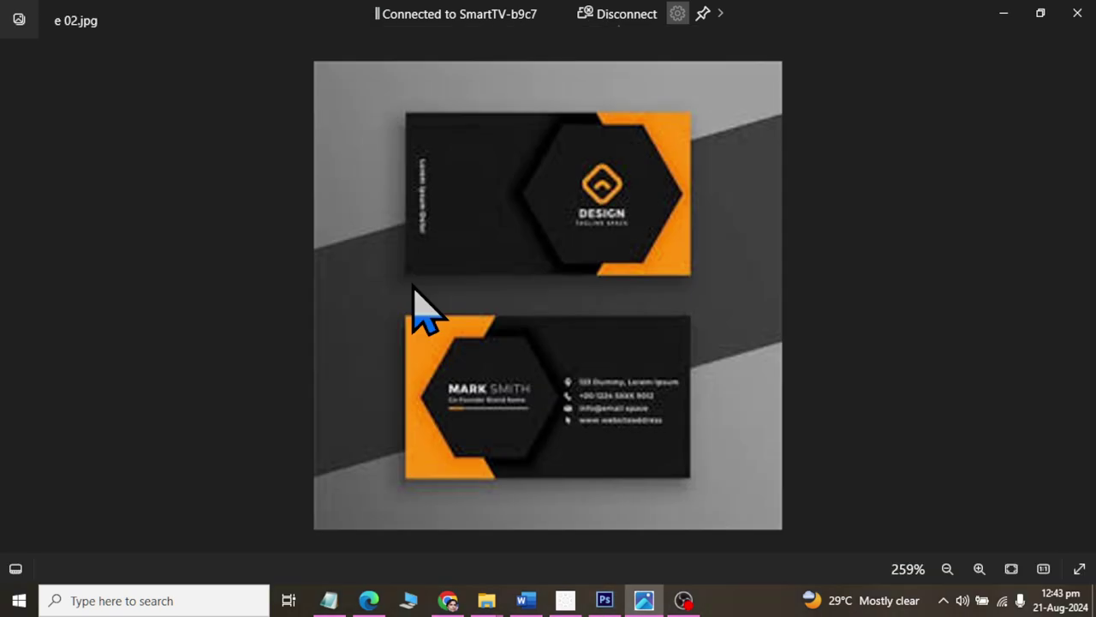
pyautogui.scroll(1, 480, 325)
pyautogui.scroll(1, 523, 257)
pyautogui.moveTo(501, 176); pyautogui.dragTo(494, 334)
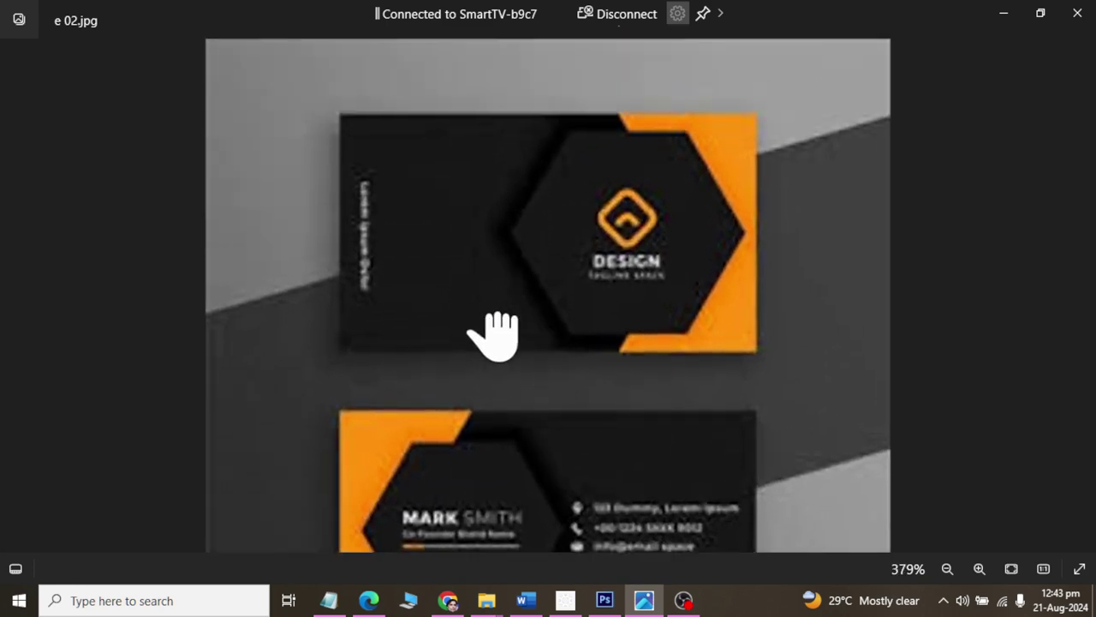
pyautogui.scroll(-1, 514, 372)
pyautogui.scroll(-2, 496, 318)
pyautogui.hotkey('alt', 'Tab')
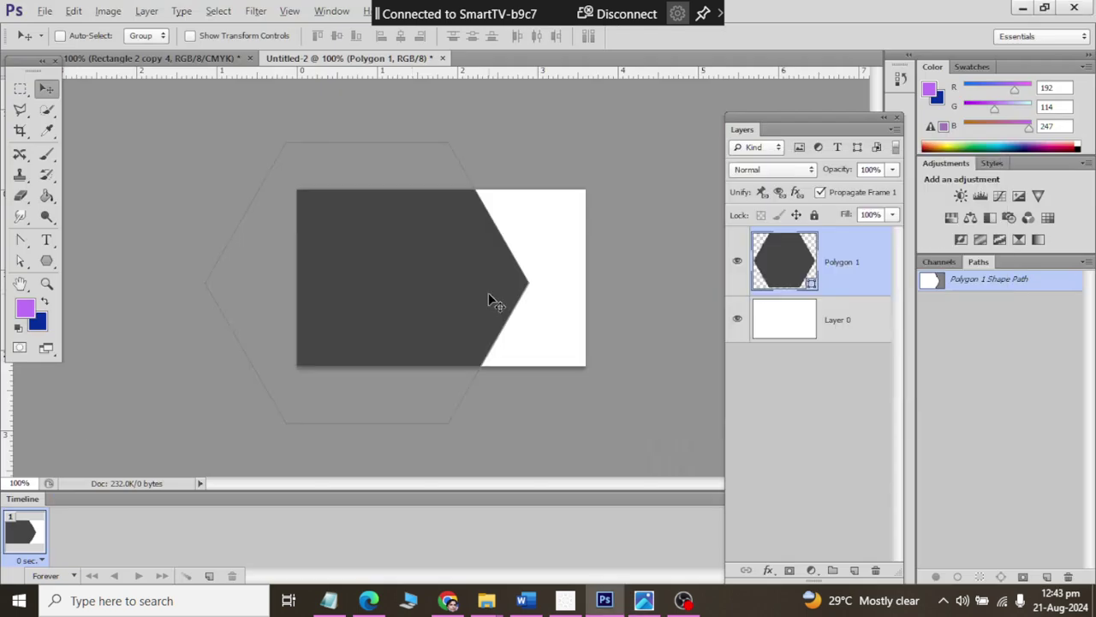
# Step: Duplicate the hexagon, scale the copy to about 50.5%, and place it near the right edge
pyautogui.hotkey('ctrl', 'j')
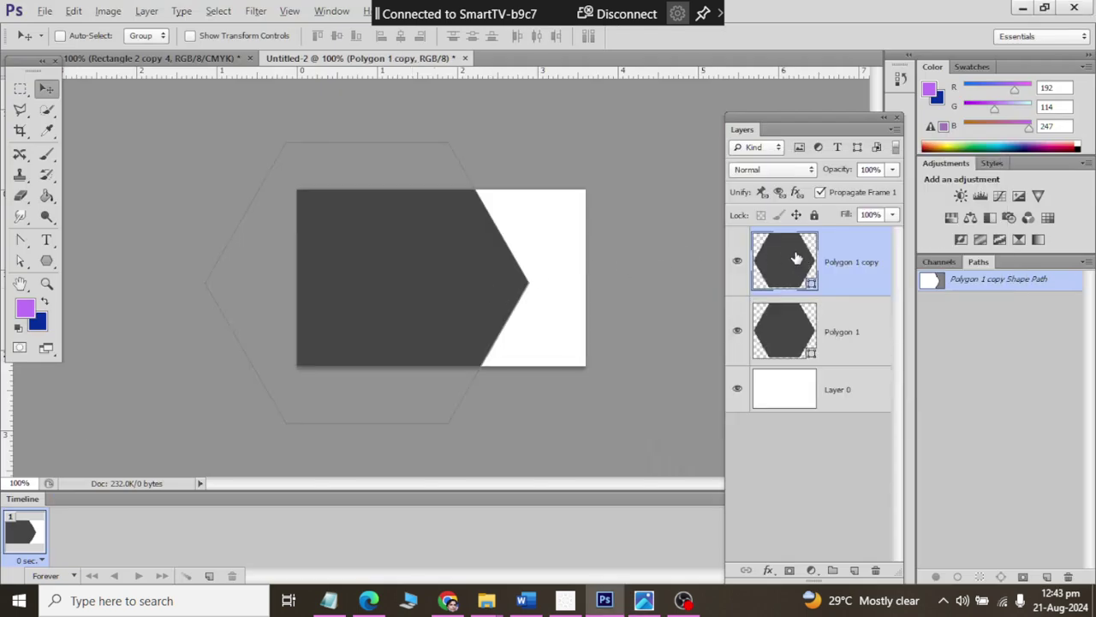
pyautogui.hotkey('ctrl', 't')
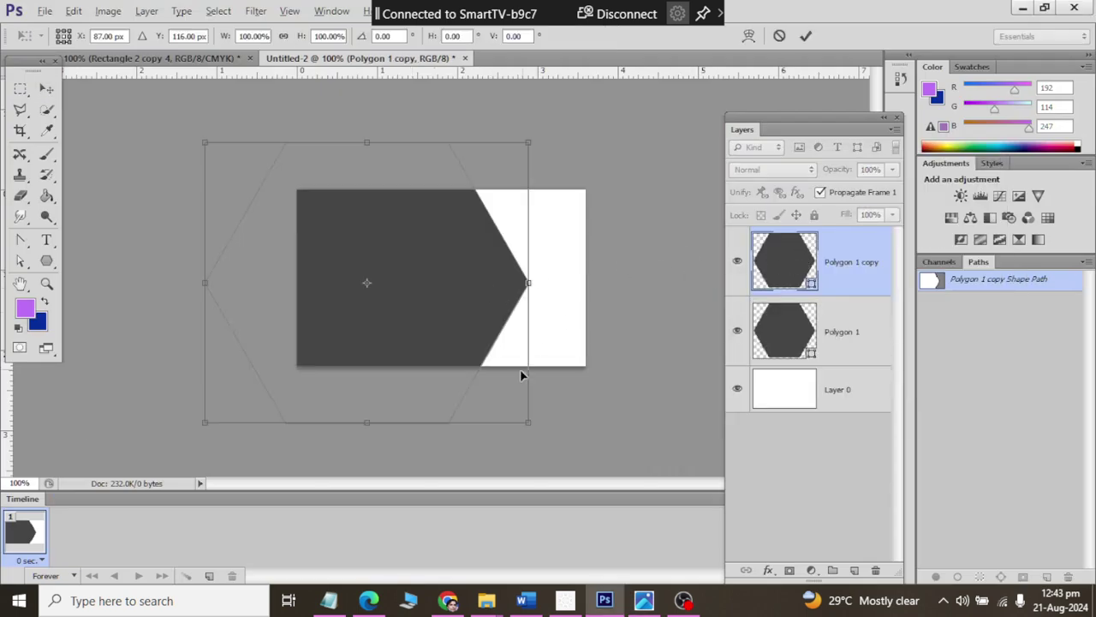
pyautogui.moveTo(527, 420); pyautogui.dragTo(449, 353)
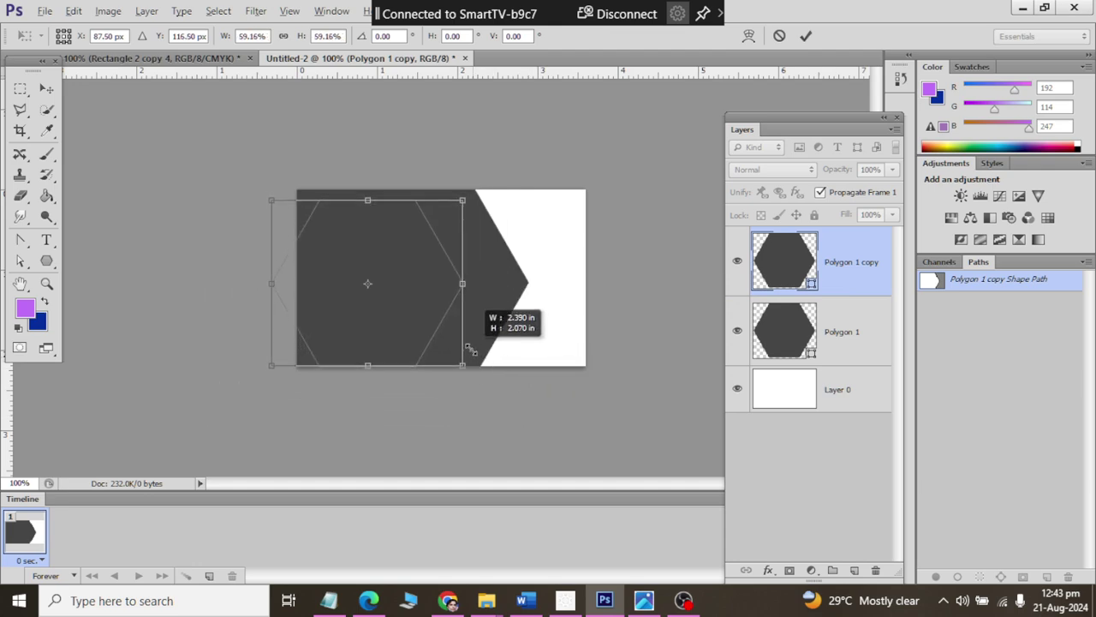
pyautogui.press('Tab')
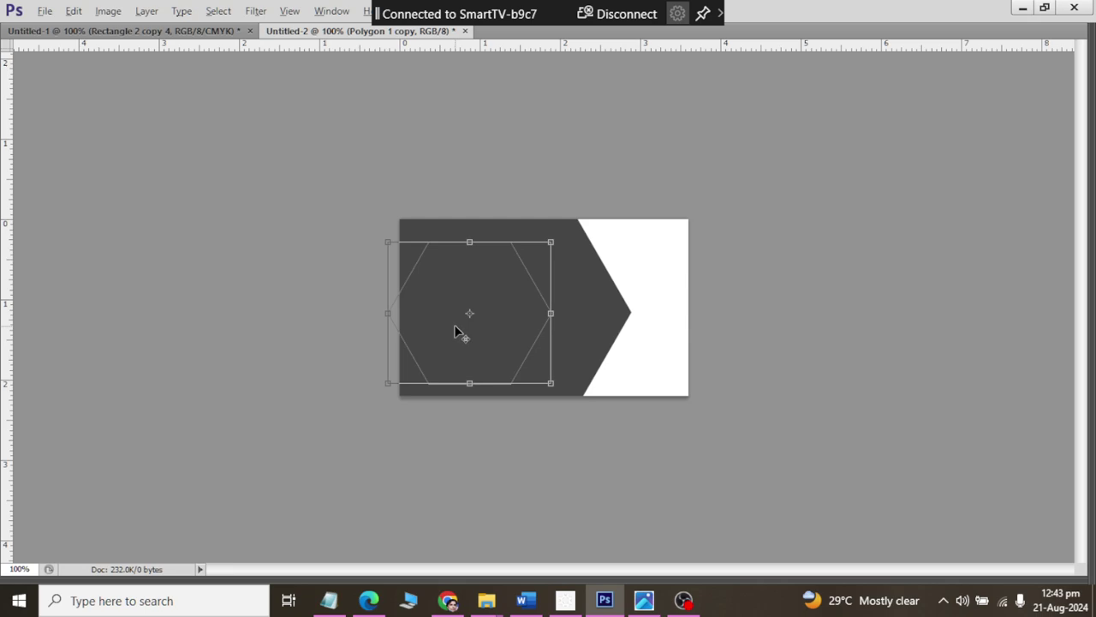
pyautogui.hotkey('alt', 'Tab')
pyautogui.hotkey('alt', 'Tab')
pyautogui.press('Tab')
pyautogui.moveTo(386, 284)
pyautogui.mouseDown()
pyautogui.moveTo(532, 285)
pyautogui.moveTo(515, 279)
pyautogui.mouseUp()
pyautogui.hotkey('alt', 'Tab')
pyautogui.hotkey('alt', 'Tab')
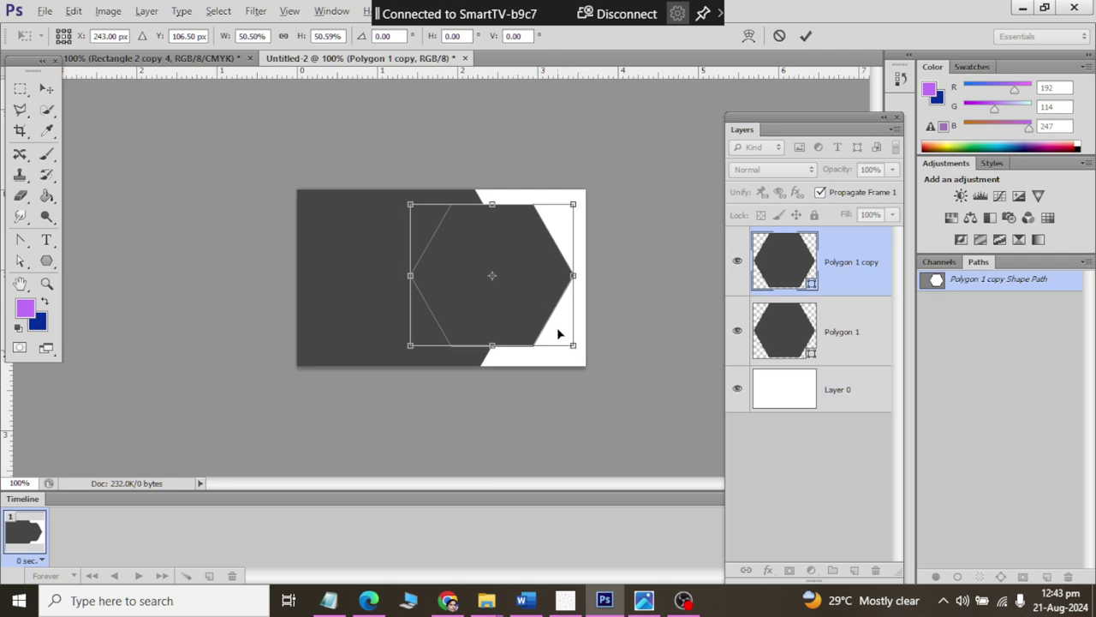
pyautogui.click(45, 88)
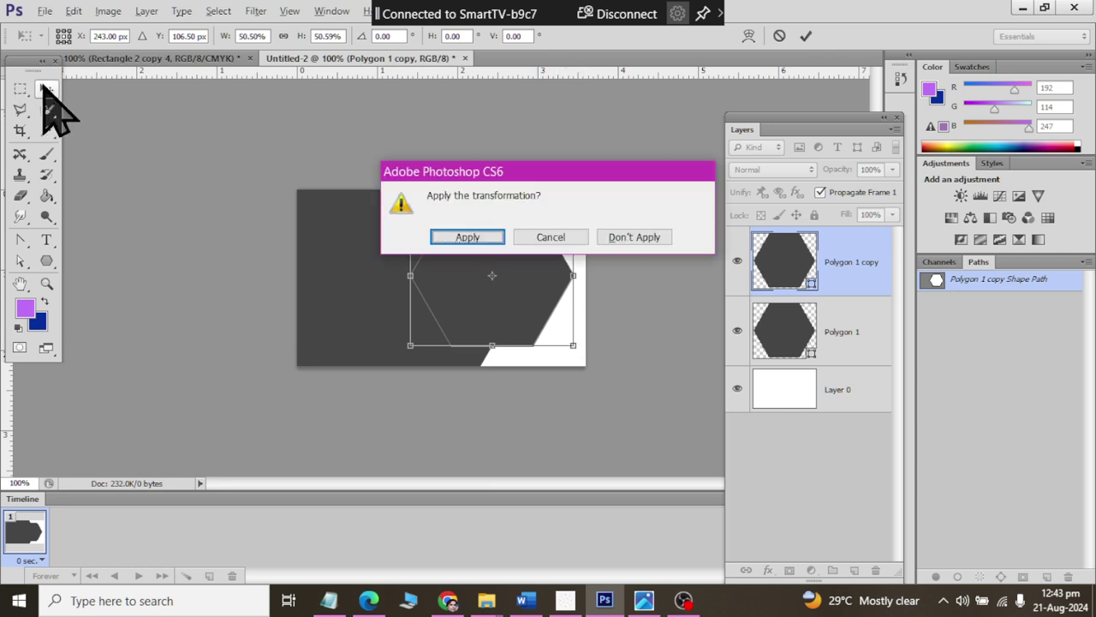
pyautogui.click(465, 238)
# Step: Compare the card against the reference photo with panels hidden
pyautogui.press('Tab')
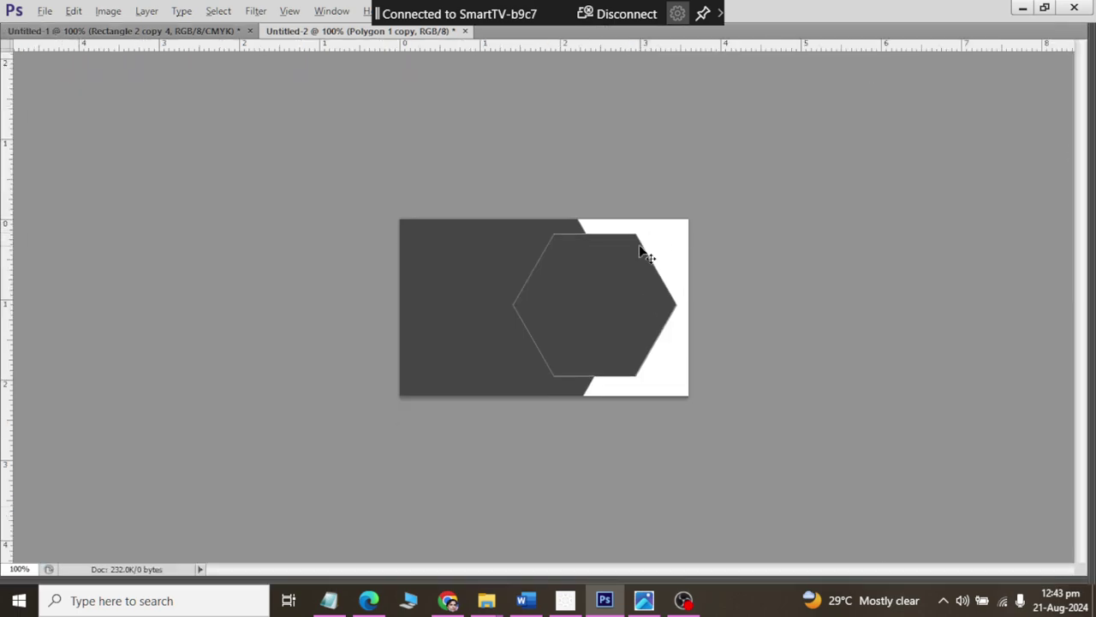
pyautogui.hotkey('alt', 'Tab')
pyautogui.hotkey('alt', 'Tab')
pyautogui.hotkey('alt', 'Tab')
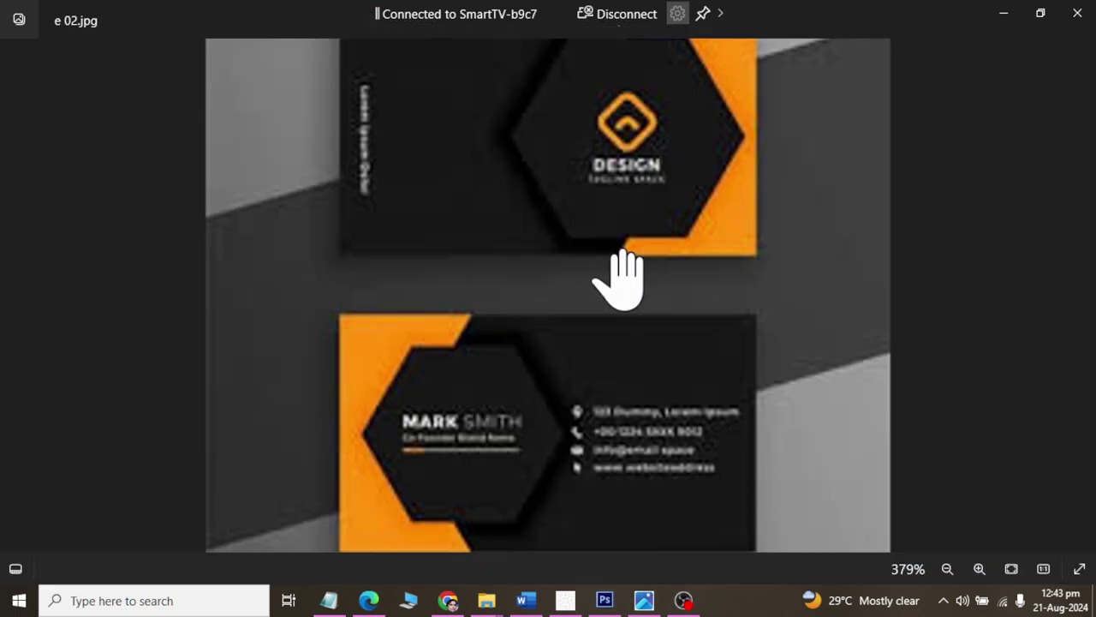
pyautogui.scroll(-1, 608, 257)
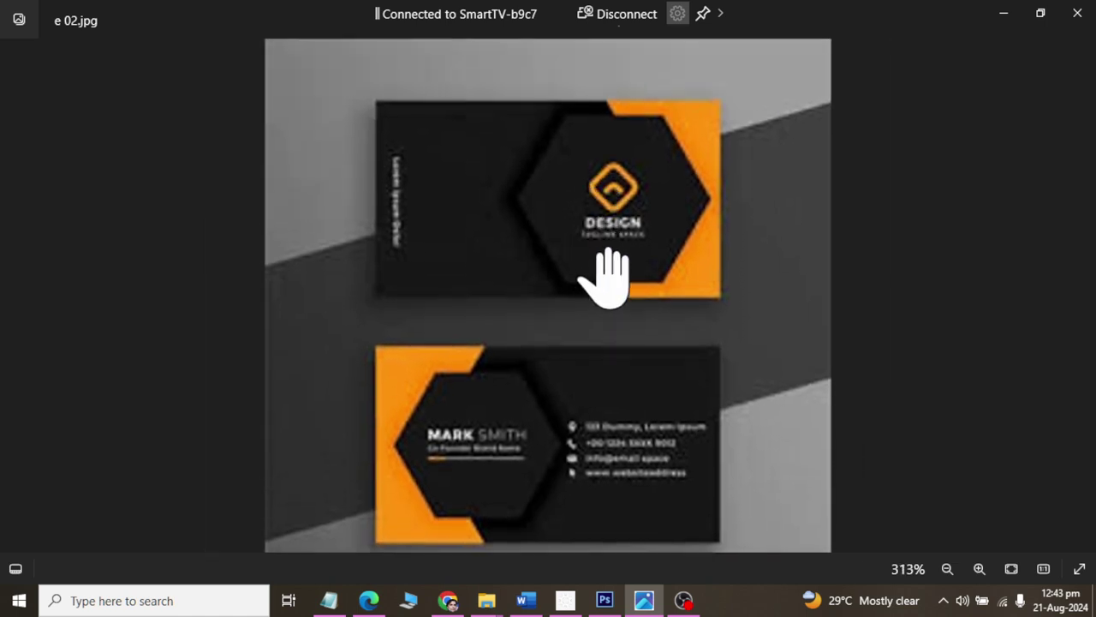
pyautogui.hotkey('alt', 'Tab')
# Step: Fill the card background on Layer 0 with orange (255, 126, 0)
pyautogui.click(836, 392)
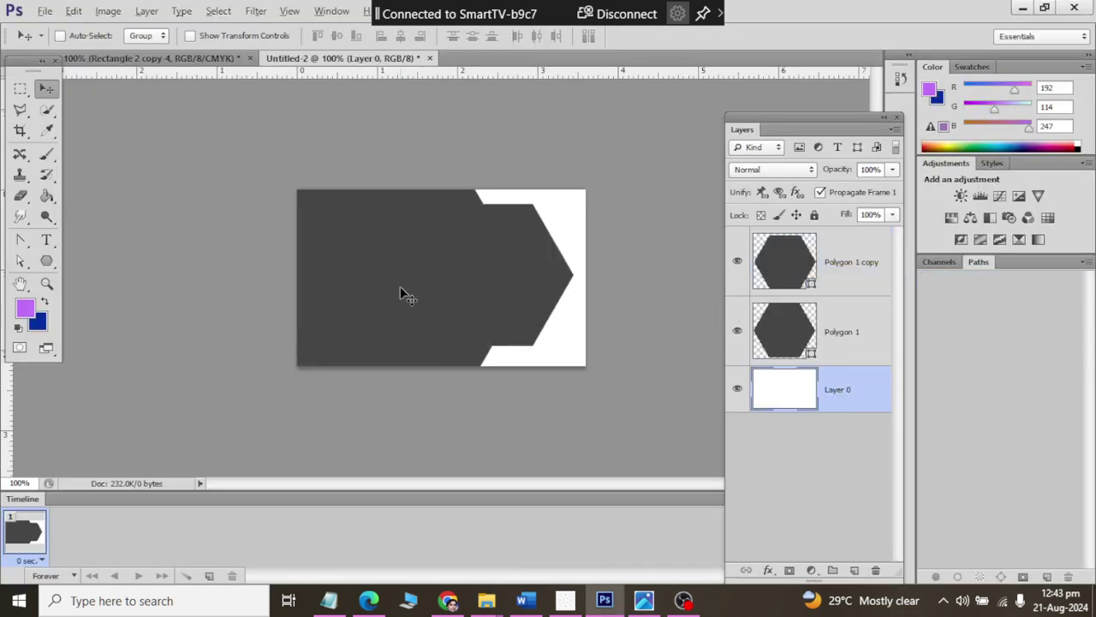
pyautogui.click(46, 195)
pyautogui.click(28, 306)
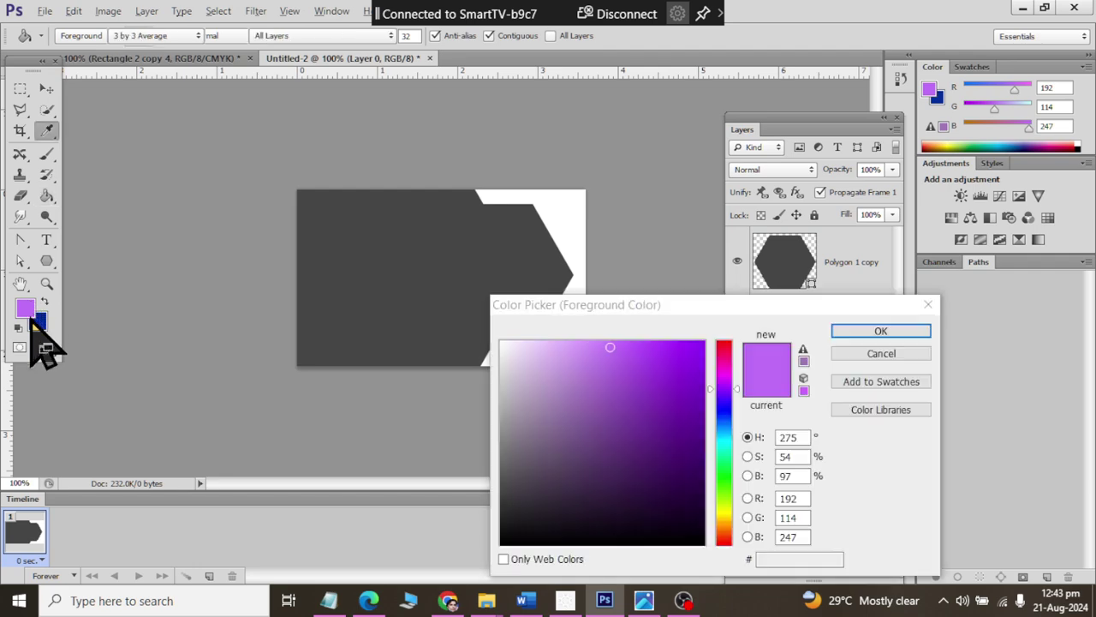
pyautogui.click(726, 511)
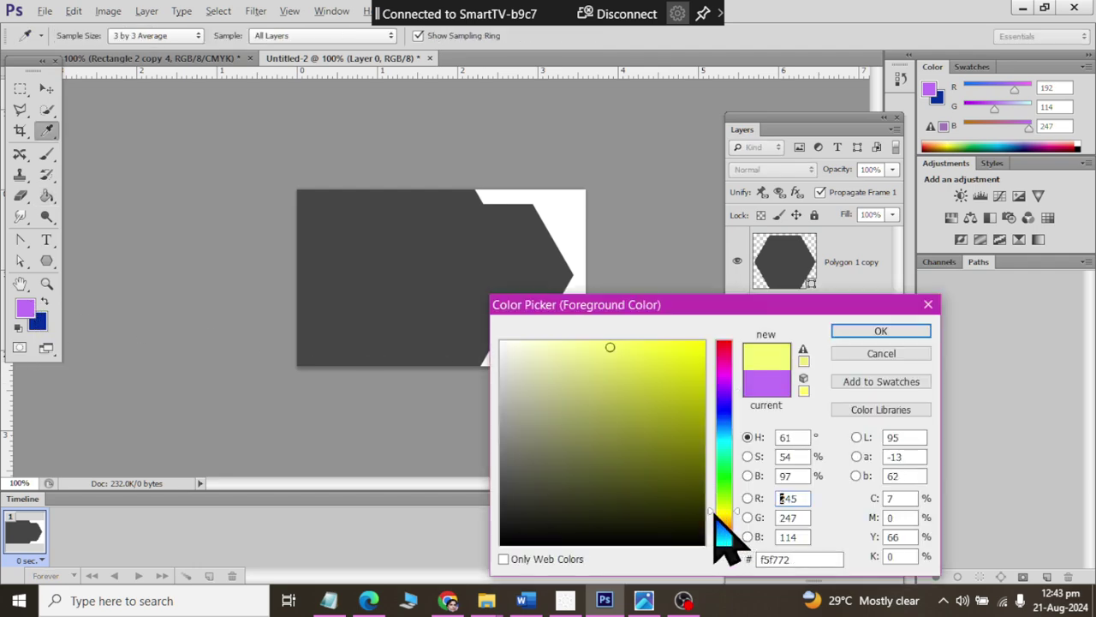
pyautogui.click(727, 528)
pyautogui.click(704, 343)
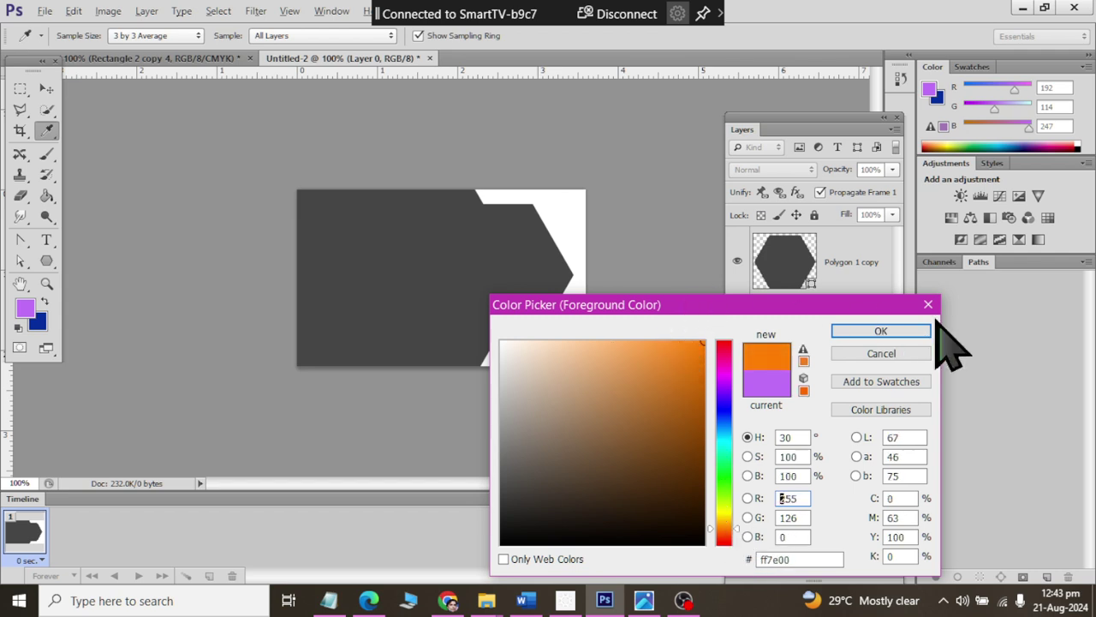
pyautogui.click(867, 333)
pyautogui.click(541, 206)
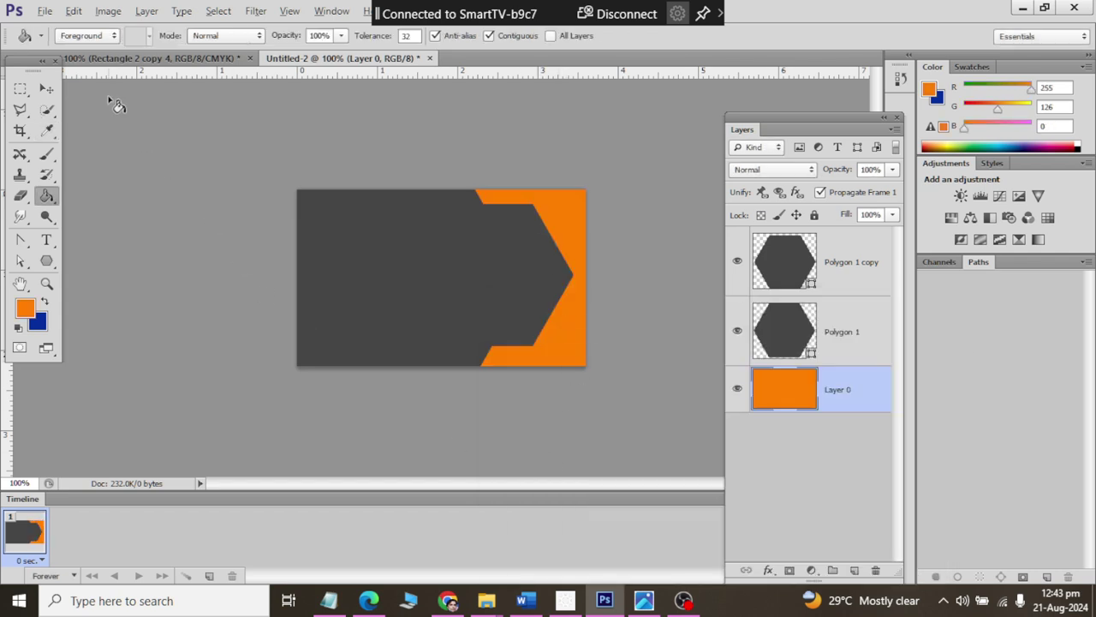
# Step: Select the Polygon 1 copy layer after checking the reference photo
pyautogui.click(46, 89)
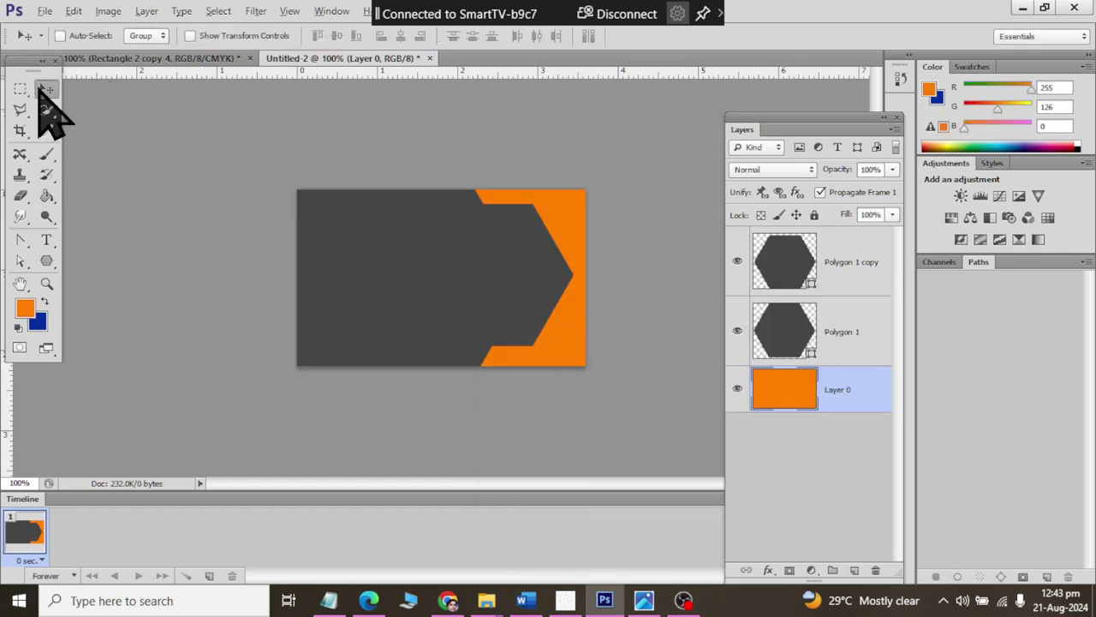
pyautogui.click(805, 257)
pyautogui.hotkey('alt', 'Tab')
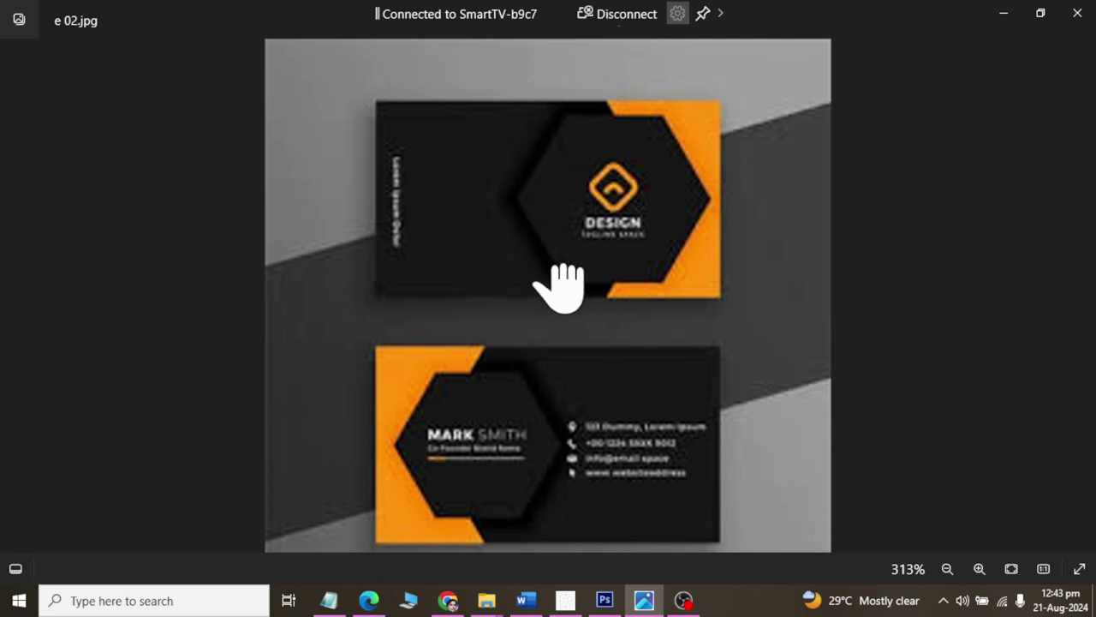
pyautogui.hotkey('alt', 'Tab')
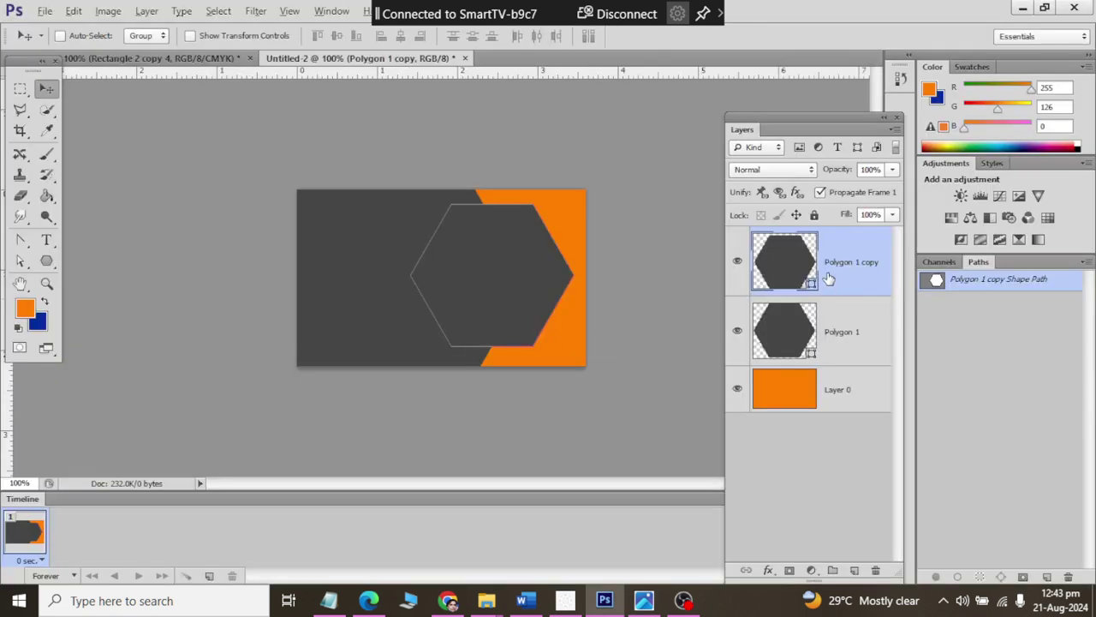
pyautogui.click(821, 260)
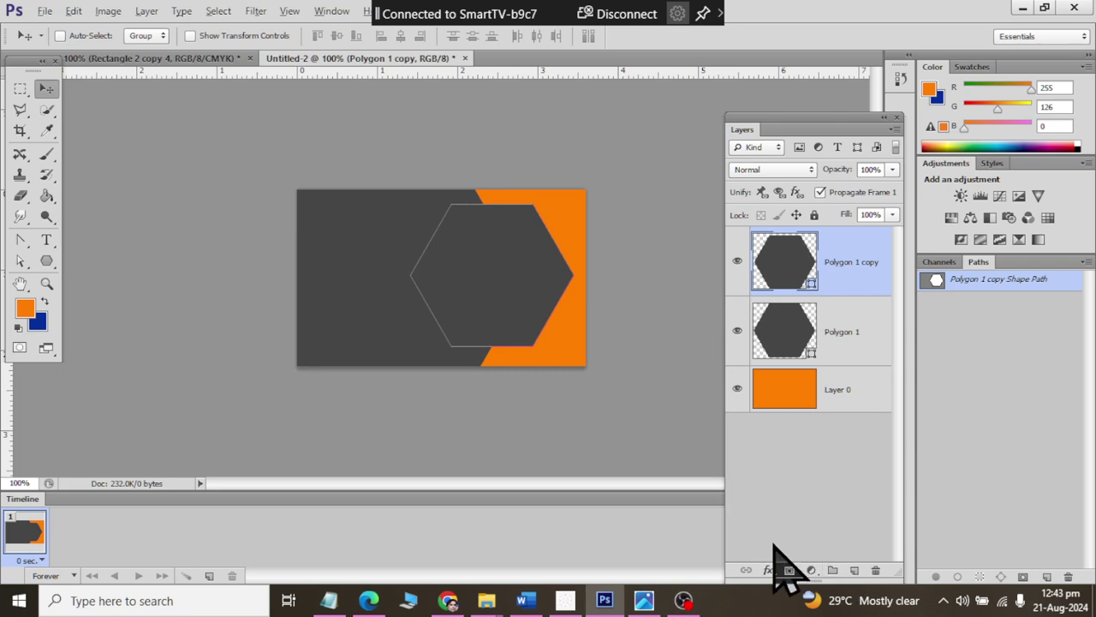
# Step: Create hidden duplicate Polygon 1 copy 2, then open Polygon 1 copy's layer effects list
pyautogui.hotkey('ctrl', 'j')
pyautogui.click(738, 265)
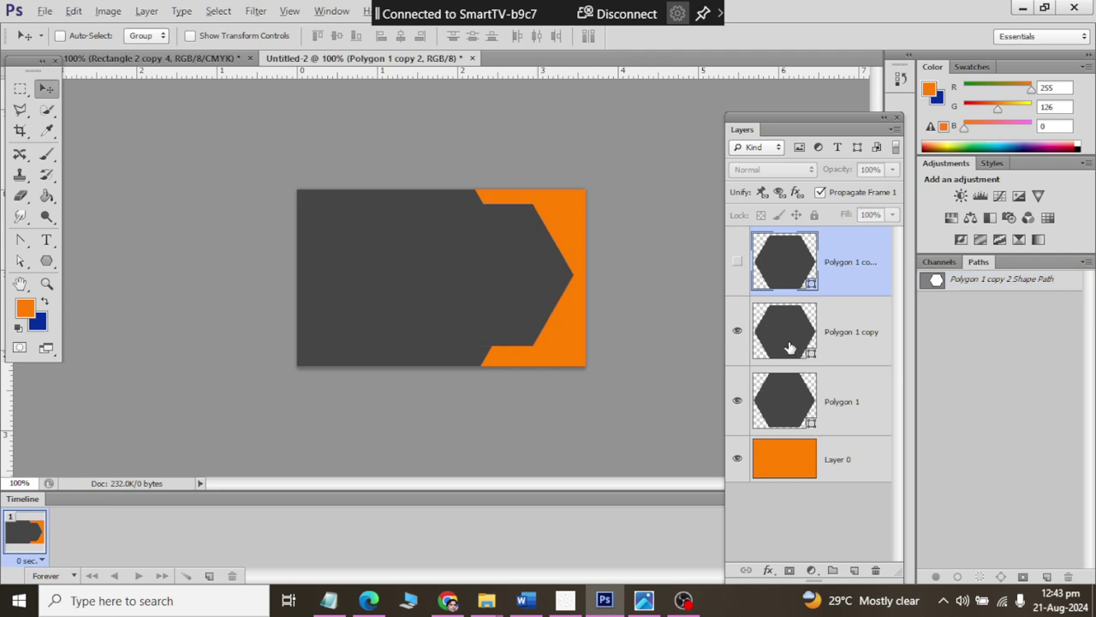
pyautogui.click(775, 334)
pyautogui.click(768, 569)
pyautogui.press('Escape')
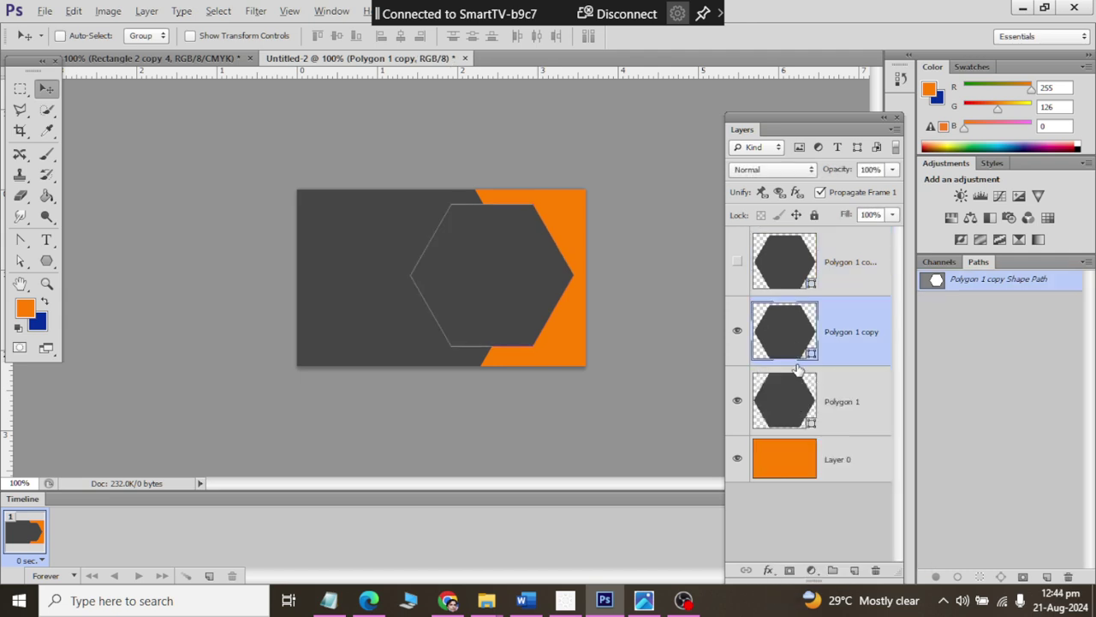
pyautogui.click(769, 570)
# Step: Add a drop shadow: 14 px distance, 21 px size, about 37° angle, global light off
pyautogui.click(813, 379)
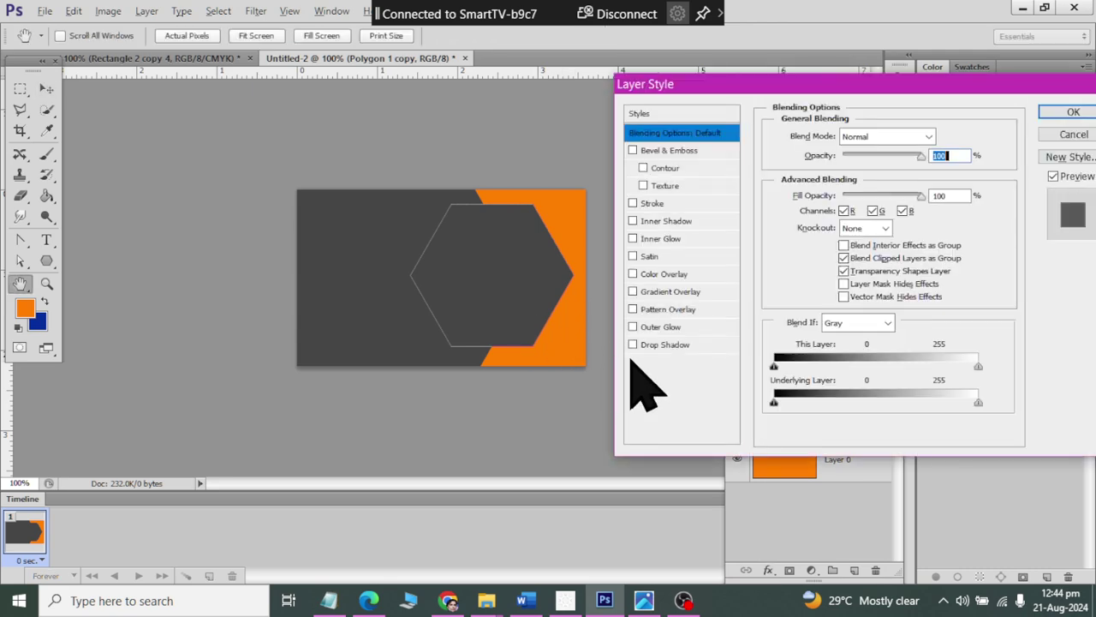
pyautogui.click(644, 345)
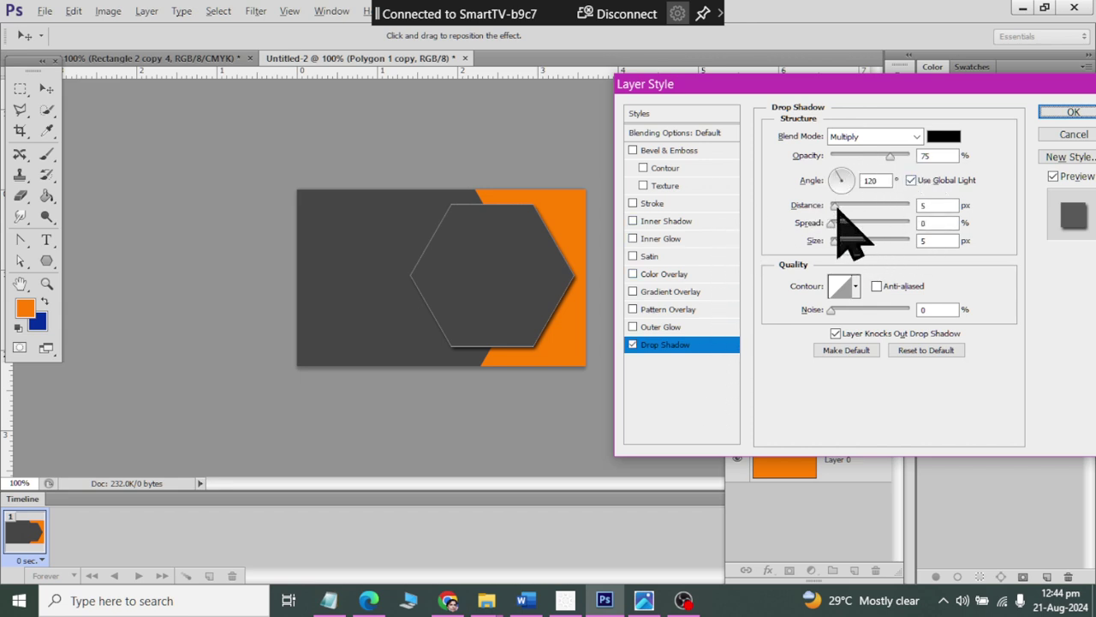
pyautogui.moveTo(835, 206); pyautogui.dragTo(843, 243)
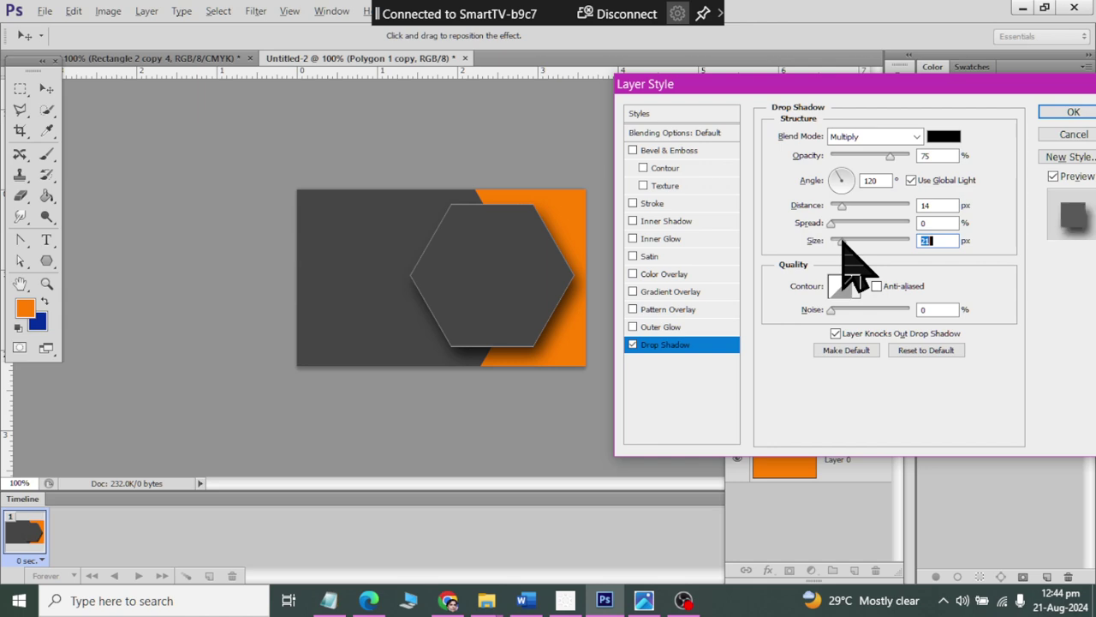
pyautogui.click(911, 179)
pyautogui.click(852, 192)
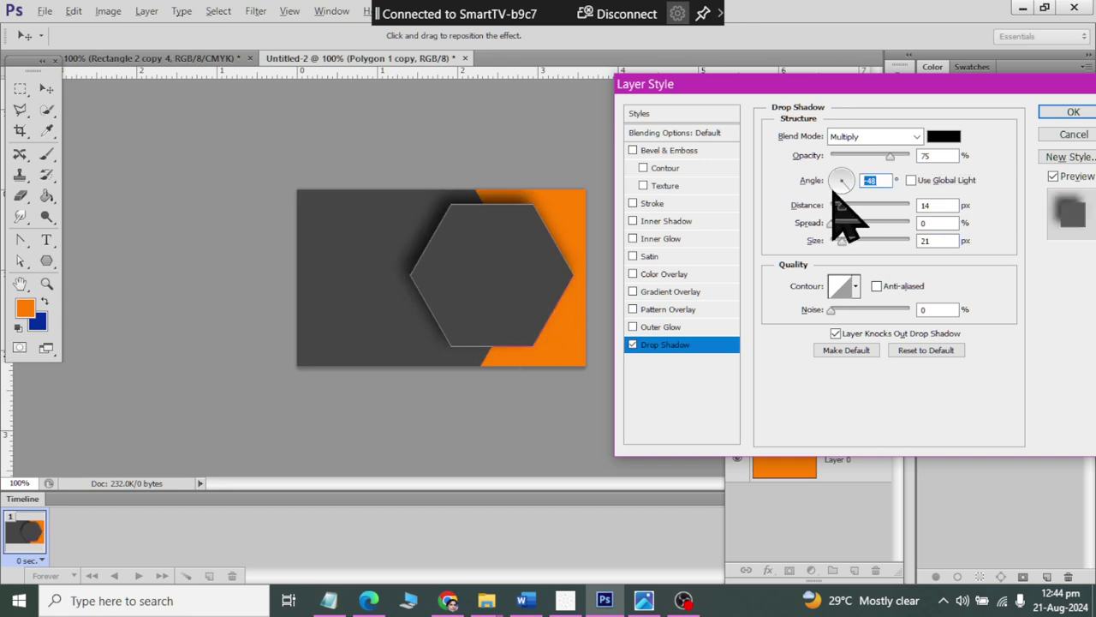
pyautogui.click(833, 192)
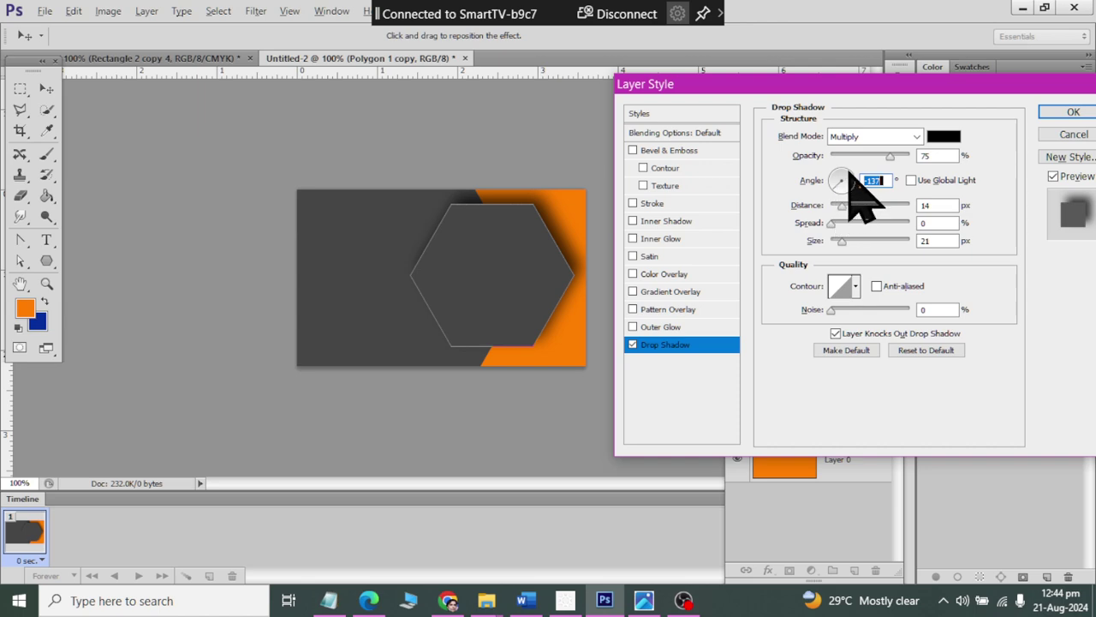
pyautogui.click(850, 173)
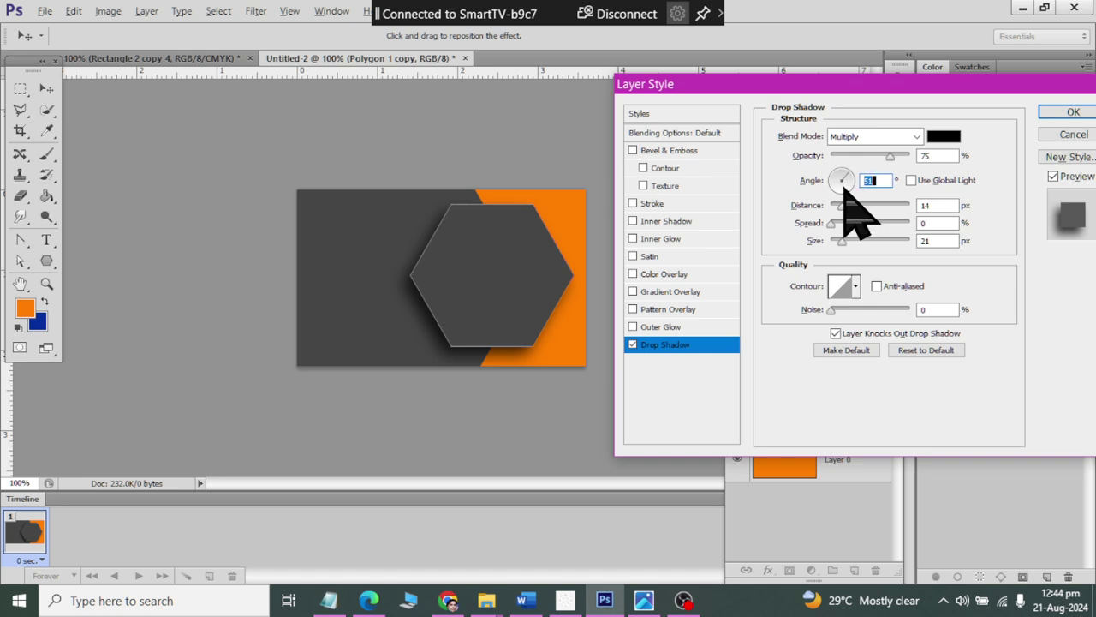
pyautogui.click(851, 177)
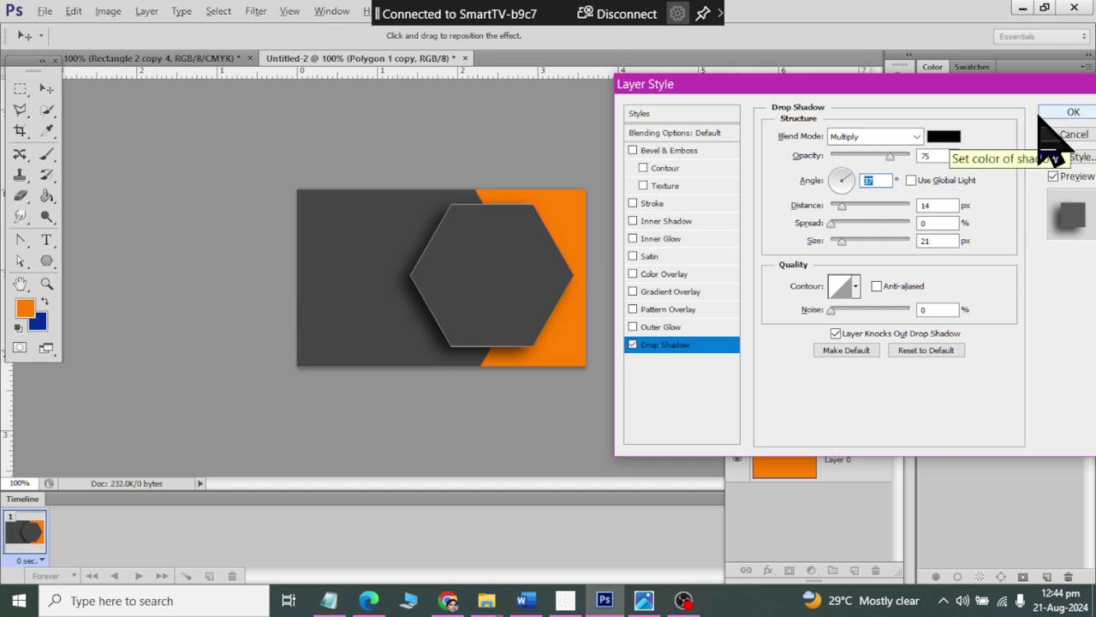
pyautogui.click(1070, 111)
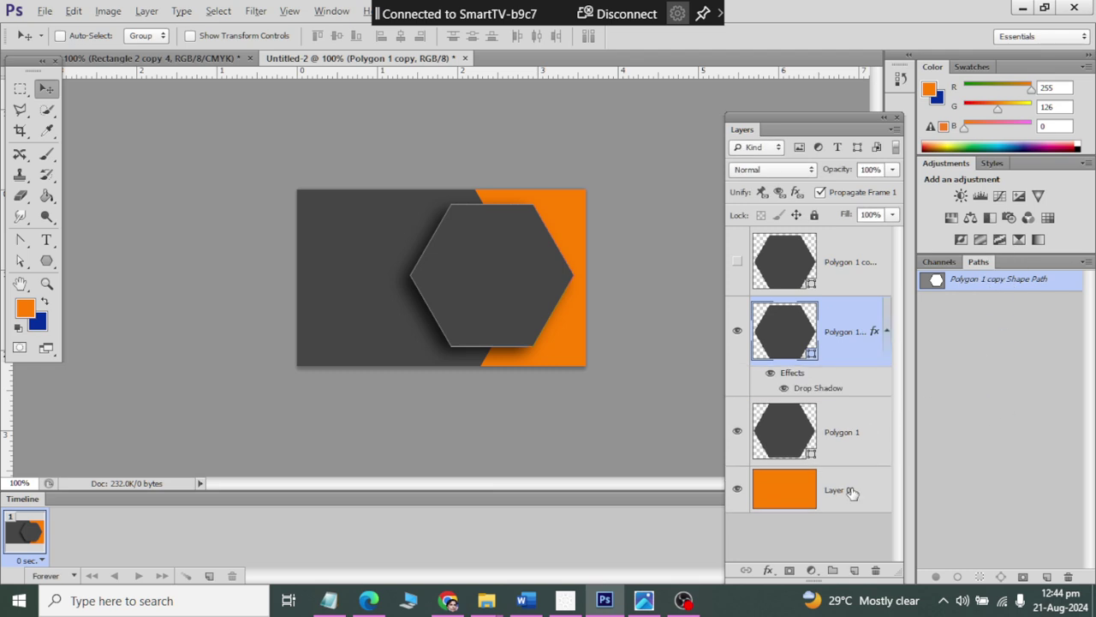
pyautogui.click(846, 493)
pyautogui.hotkey('alt', 'Tab')
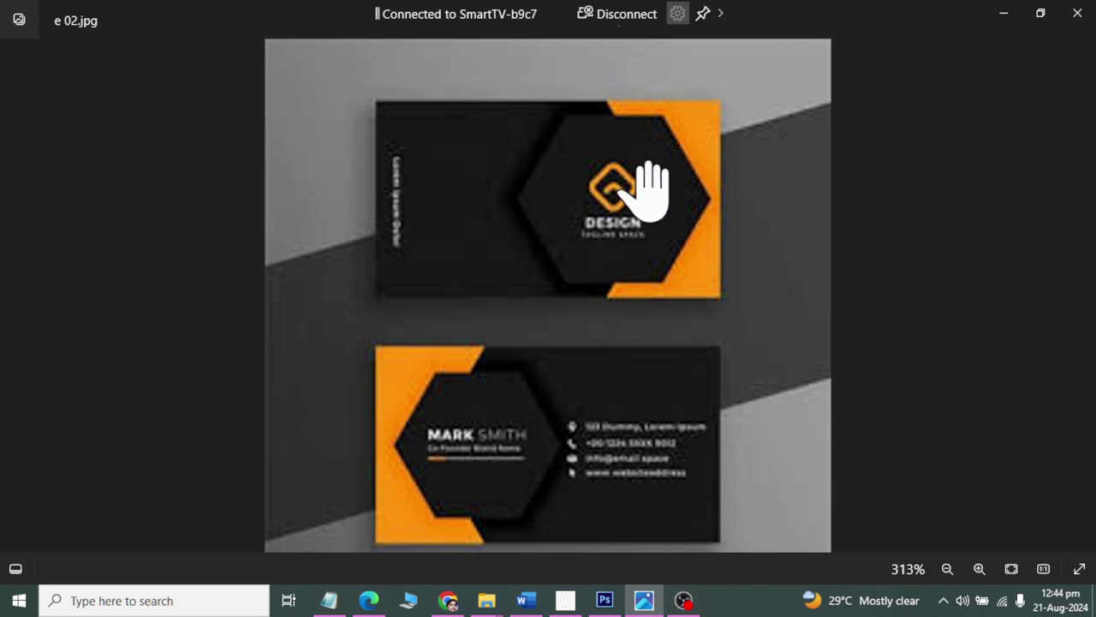
pyautogui.scroll(1, 633, 183)
pyautogui.scroll(3, 631, 183)
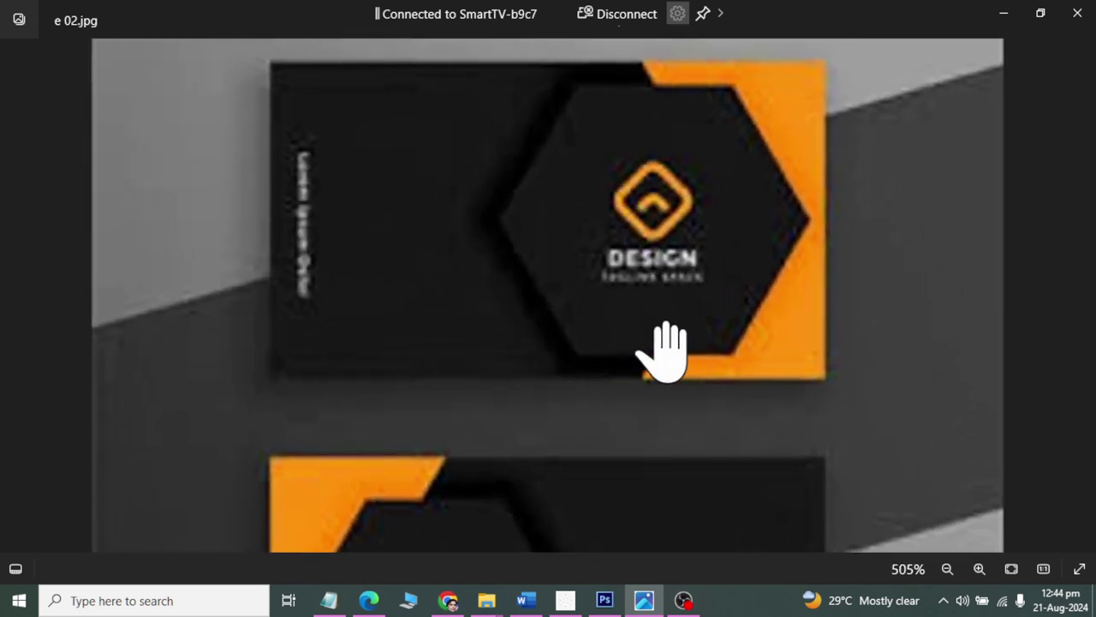
pyautogui.hotkey('alt', 'Tab')
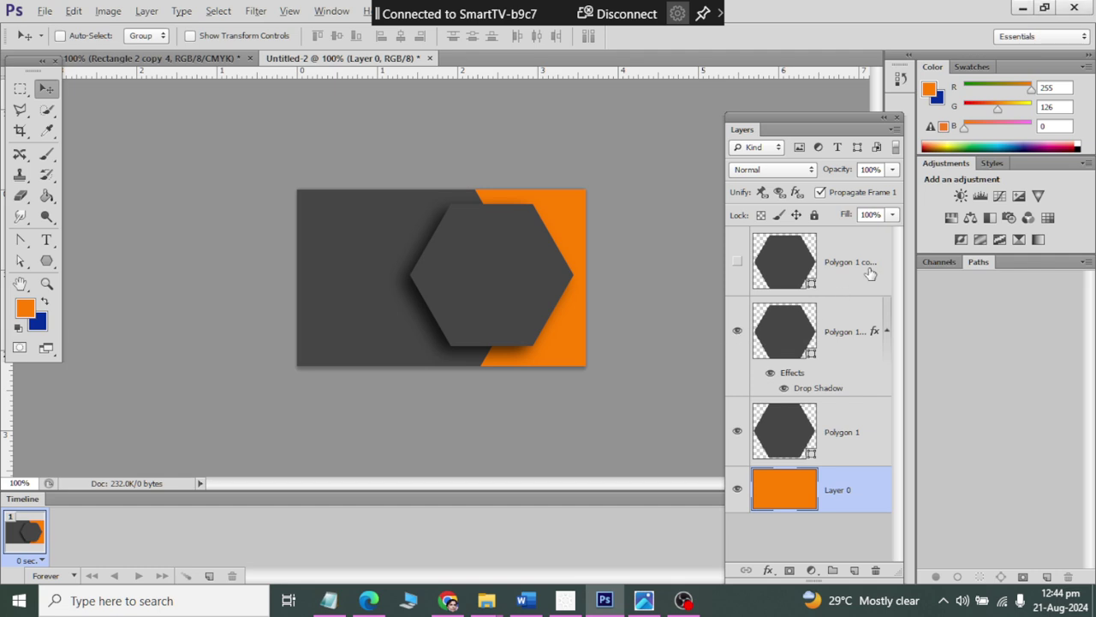
# Step: Delete the hidden Polygon 1 copy 2 hexagon layer
pyautogui.click(869, 272)
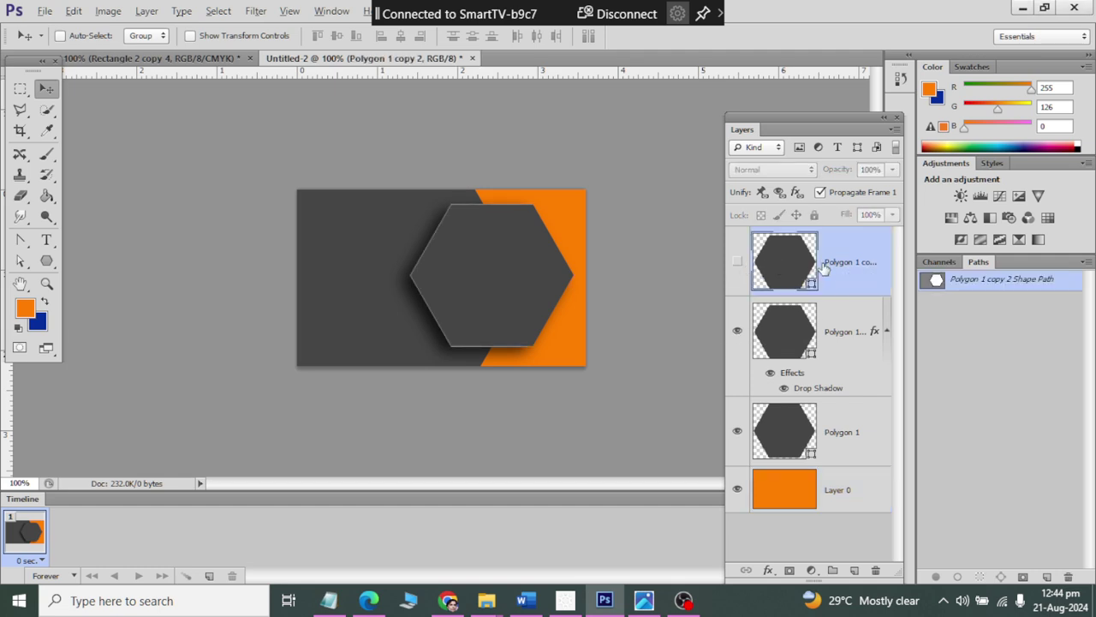
pyautogui.press('Delete')
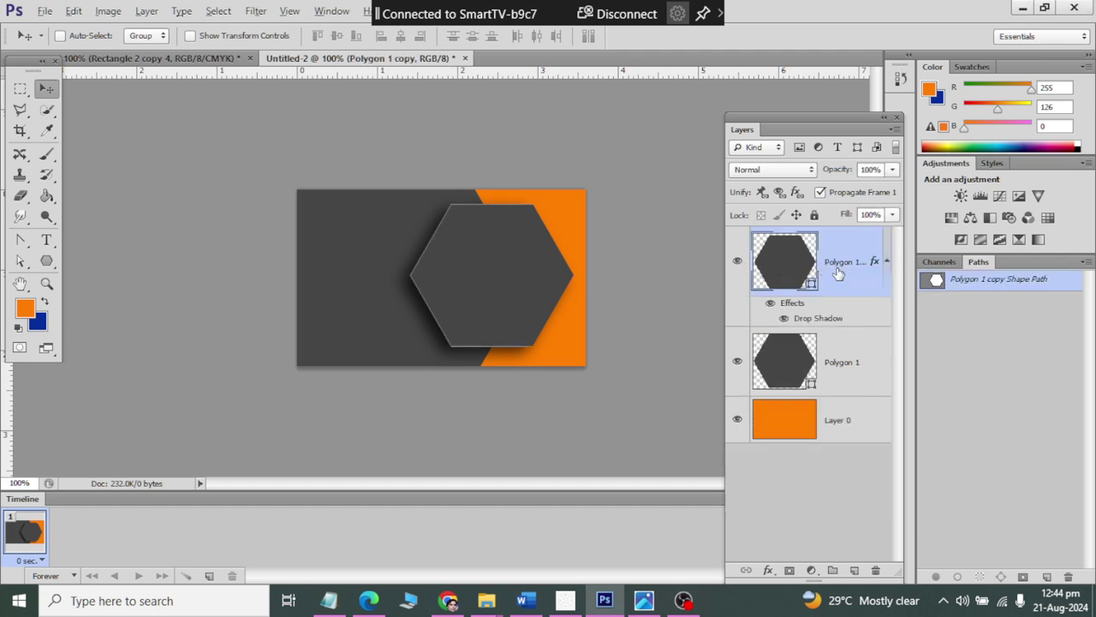
pyautogui.click(46, 261)
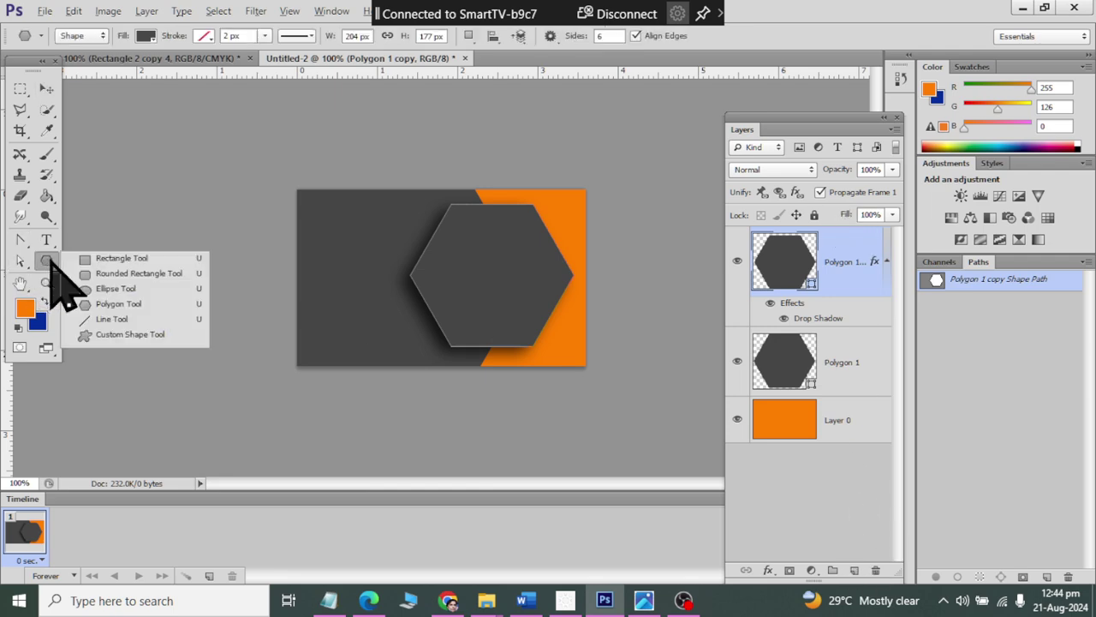
pyautogui.click(116, 274)
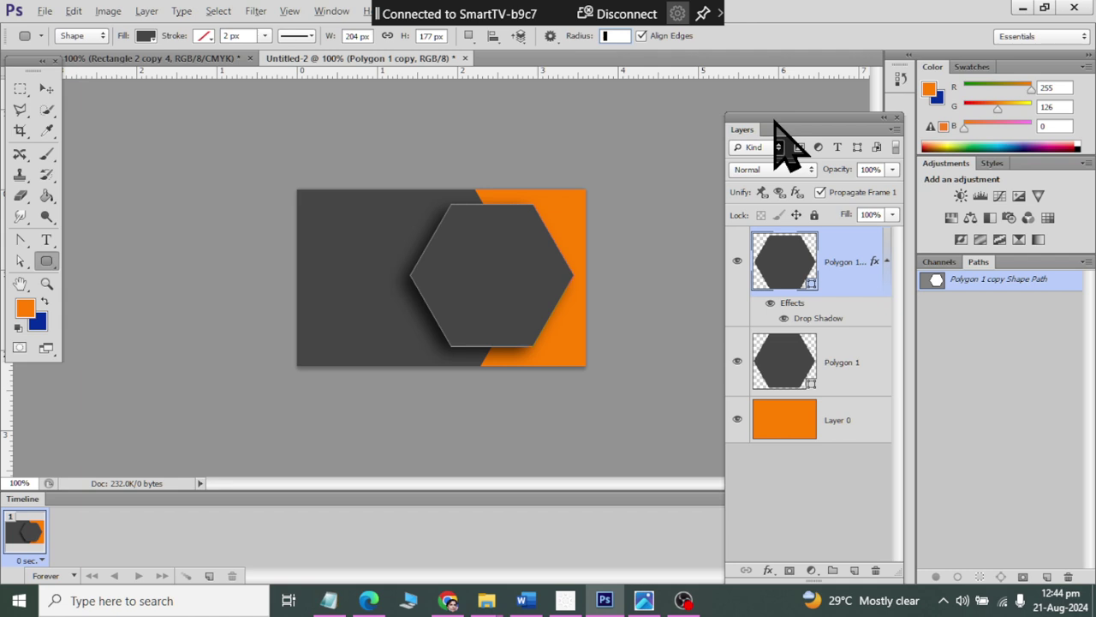
# Step: Draw a 101 px rounded square with 20 px corner radius over the hexagon's left edge
pyautogui.write('20')
pyautogui.press('Return')
pyautogui.click(854, 569)
pyautogui.moveTo(349, 234); pyautogui.dragTo(431, 314)
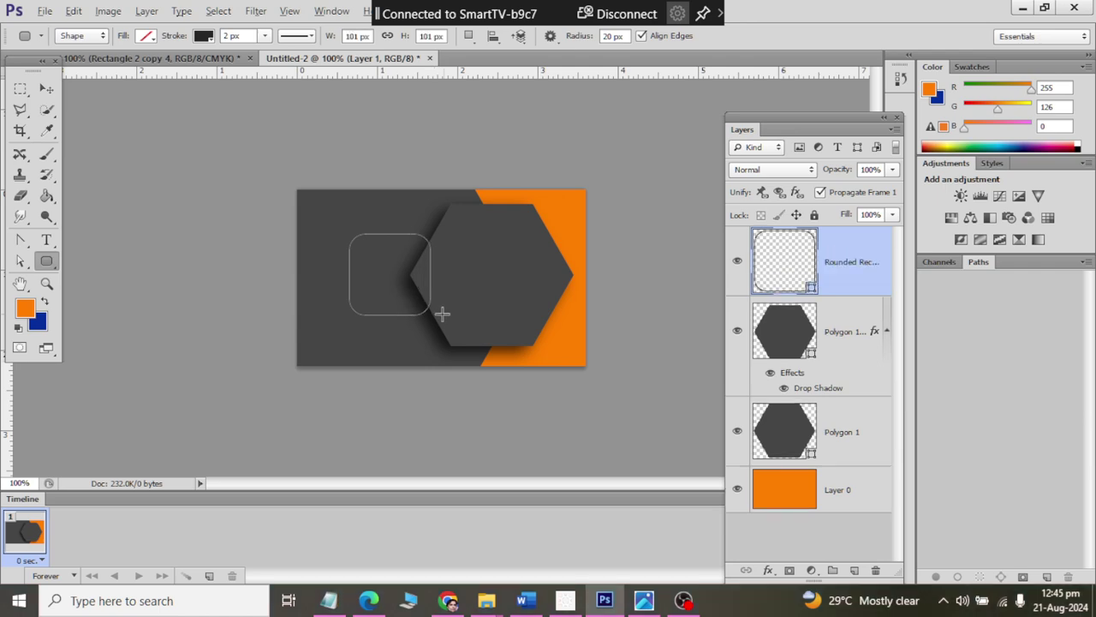
pyautogui.hotkey('alt', 'Tab')
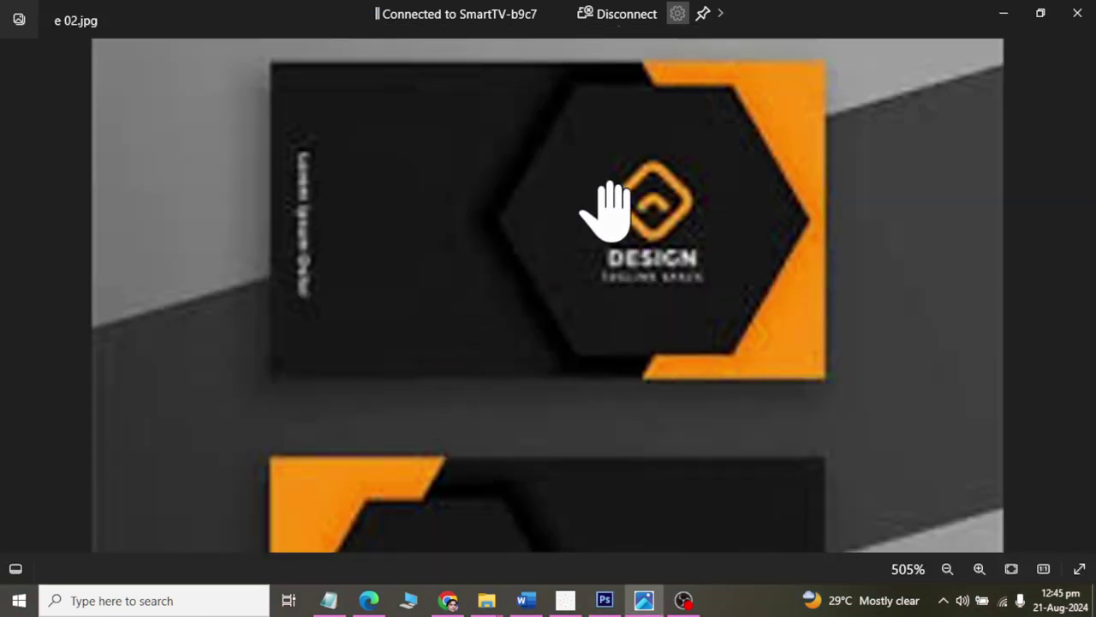
pyautogui.hotkey('alt', 'Tab')
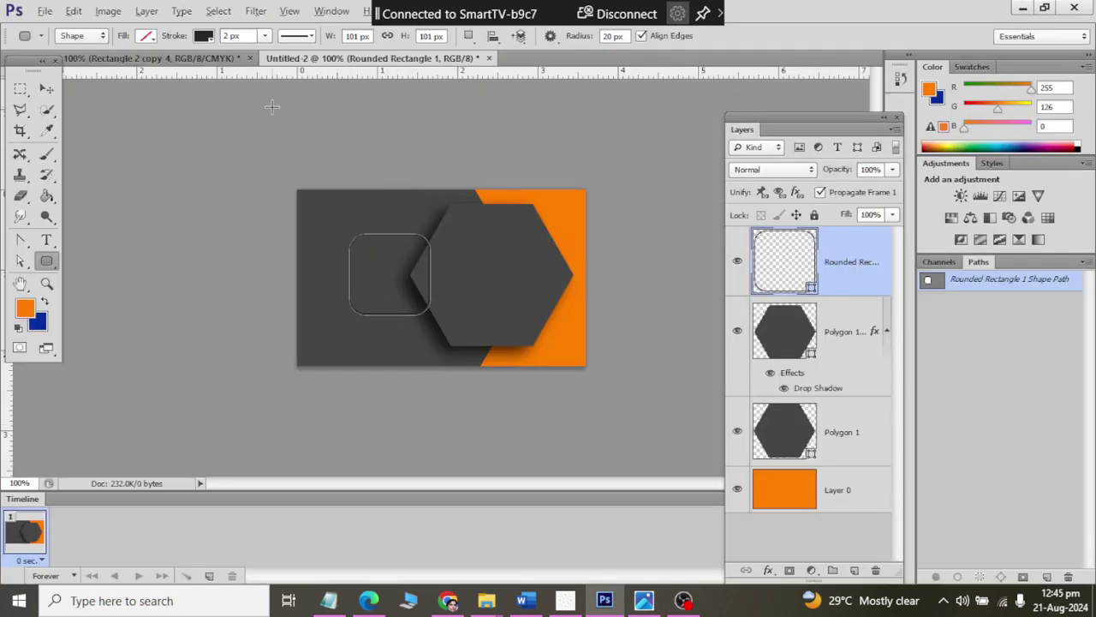
pyautogui.hotkey('alt', 'Tab')
pyautogui.hotkey('alt', 'Tab')
# Step: Fill the rounded square orange and remove its outline
pyautogui.click(147, 36)
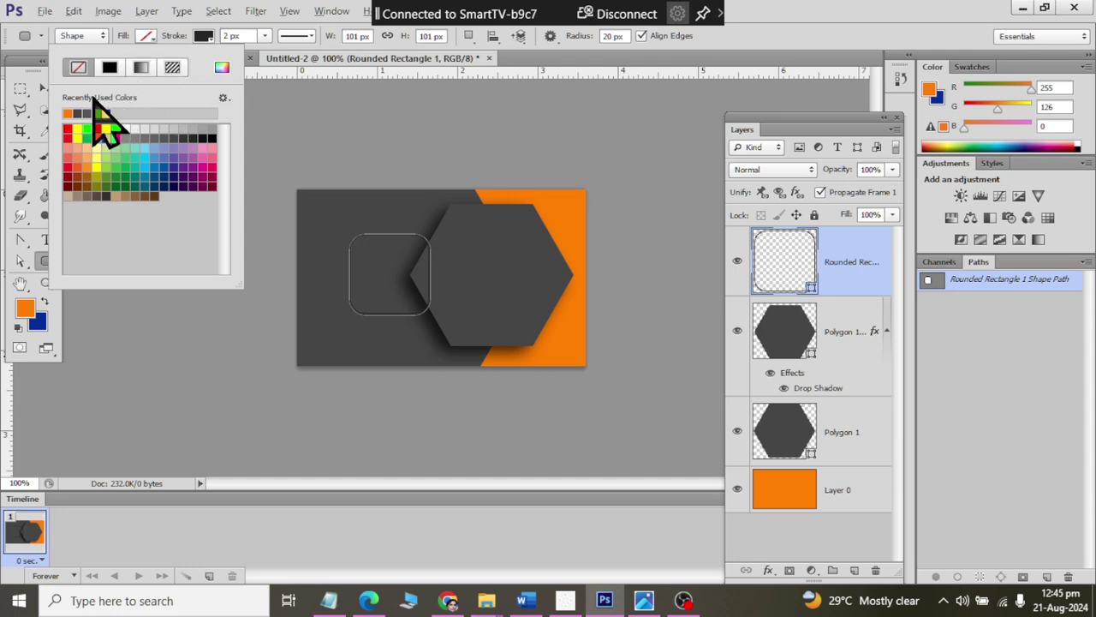
pyautogui.click(69, 112)
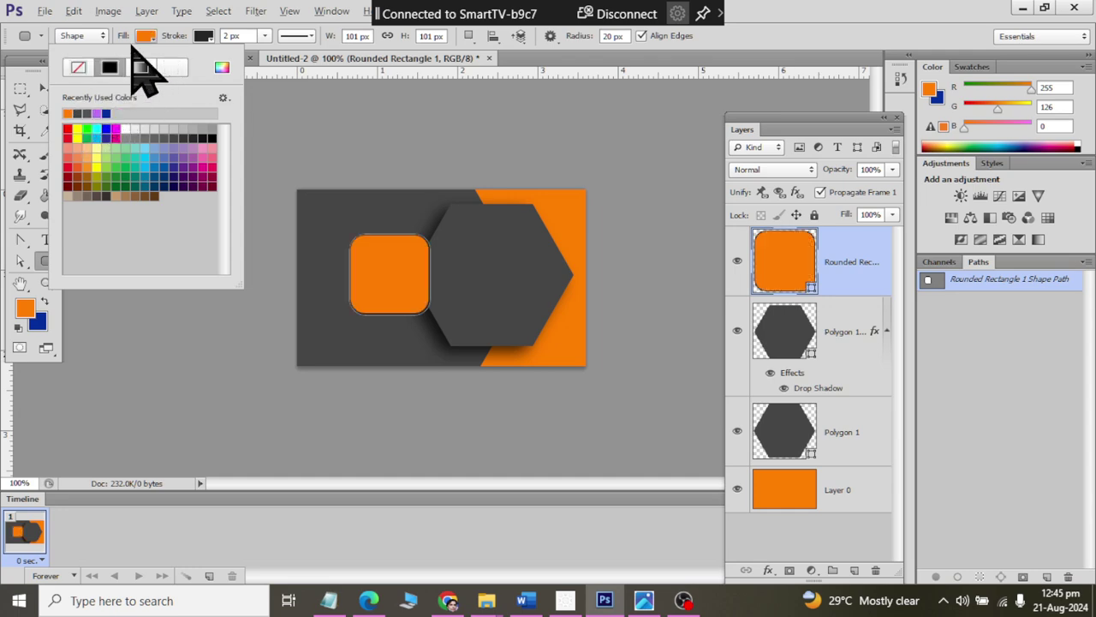
pyautogui.click(204, 36)
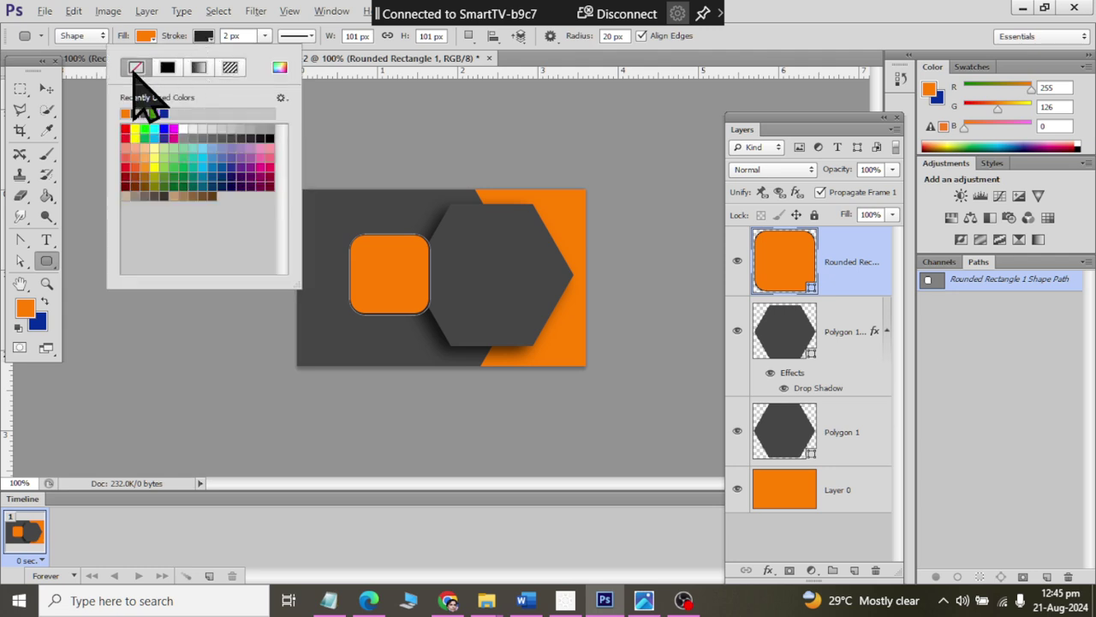
pyautogui.click(127, 67)
pyautogui.click(47, 88)
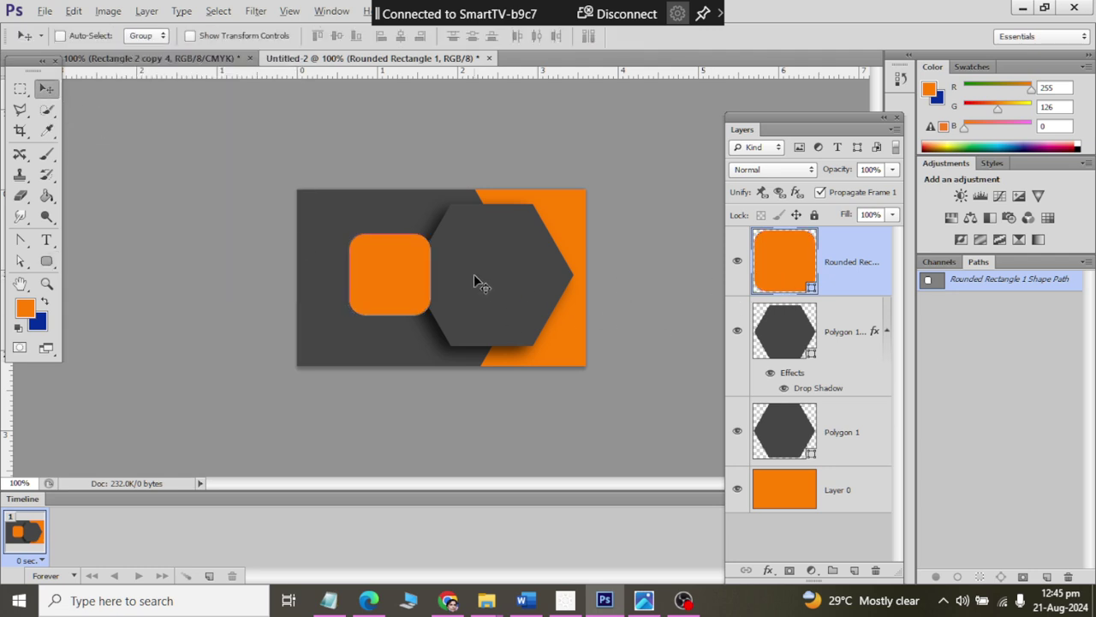
# Step: Rotate the orange rounded square 45° into a diamond
pyautogui.hotkey('ctrl', 't')
pyautogui.moveTo(440, 330); pyautogui.dragTo(394, 380)
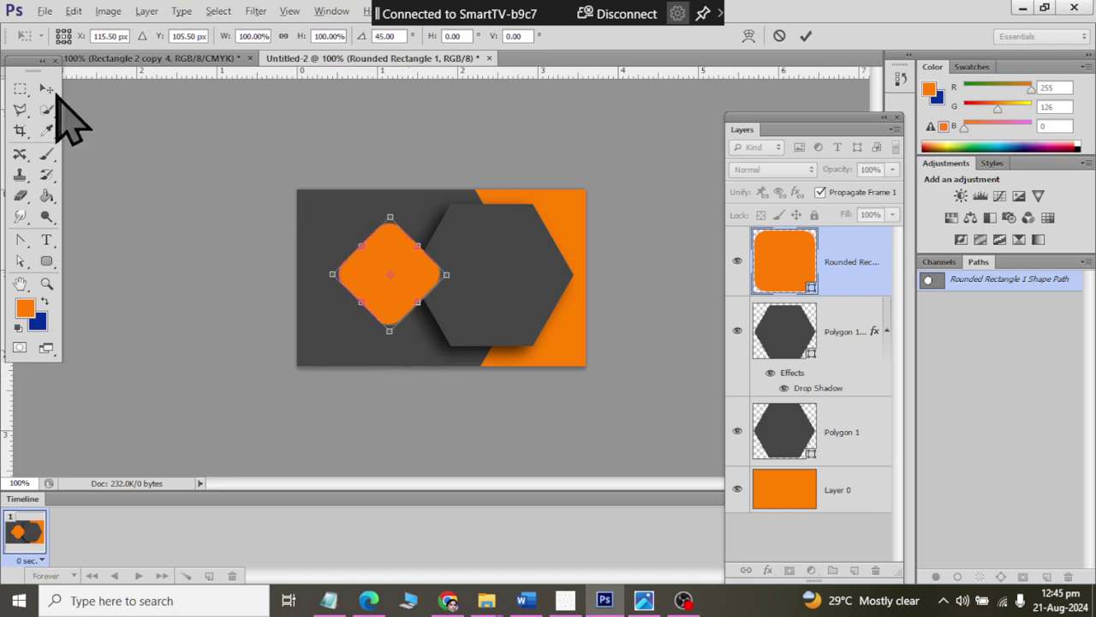
pyautogui.click(48, 89)
pyautogui.click(455, 234)
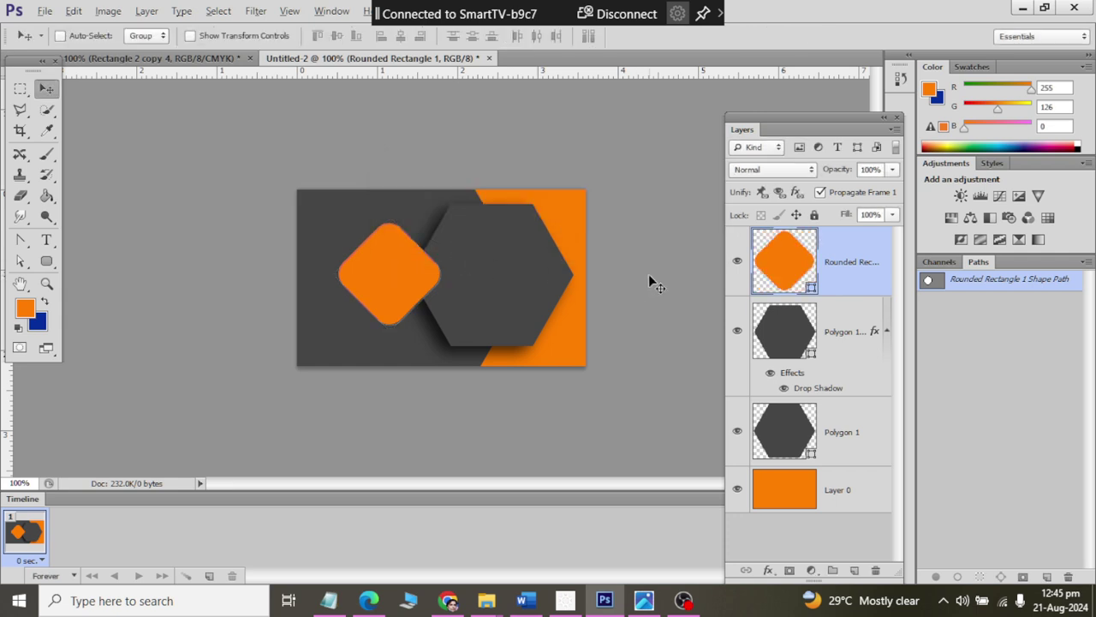
# Step: Duplicate the orange diamond and change the copy's fill to green
pyautogui.hotkey('ctrl', 'j')
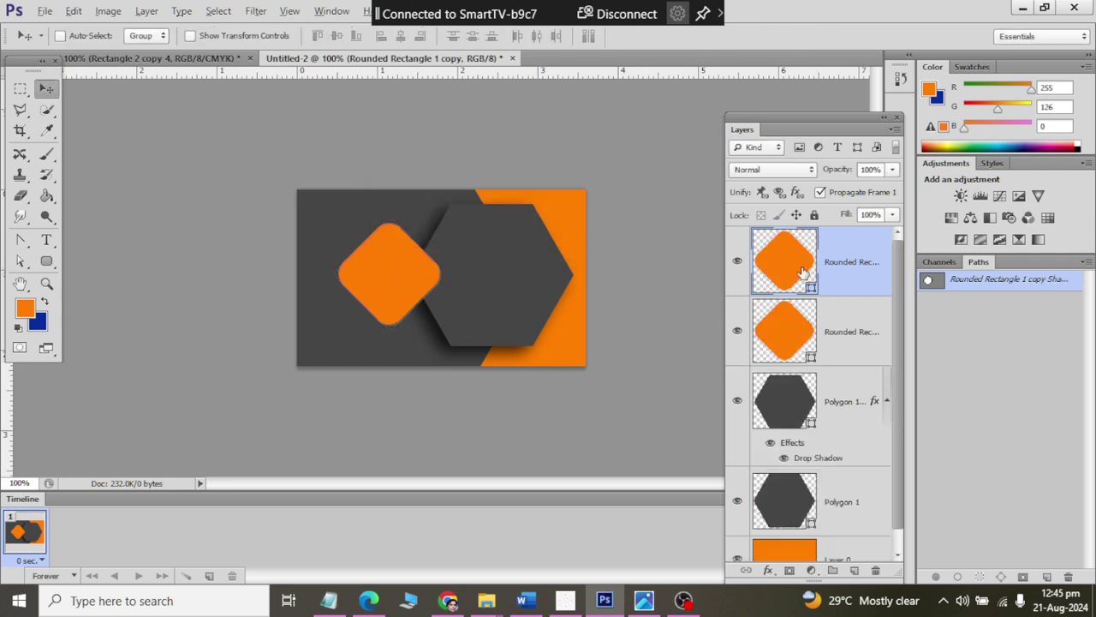
pyautogui.doubleClick(802, 270)
pyautogui.moveTo(538, 482); pyautogui.dragTo(669, 410)
pyautogui.click(722, 488)
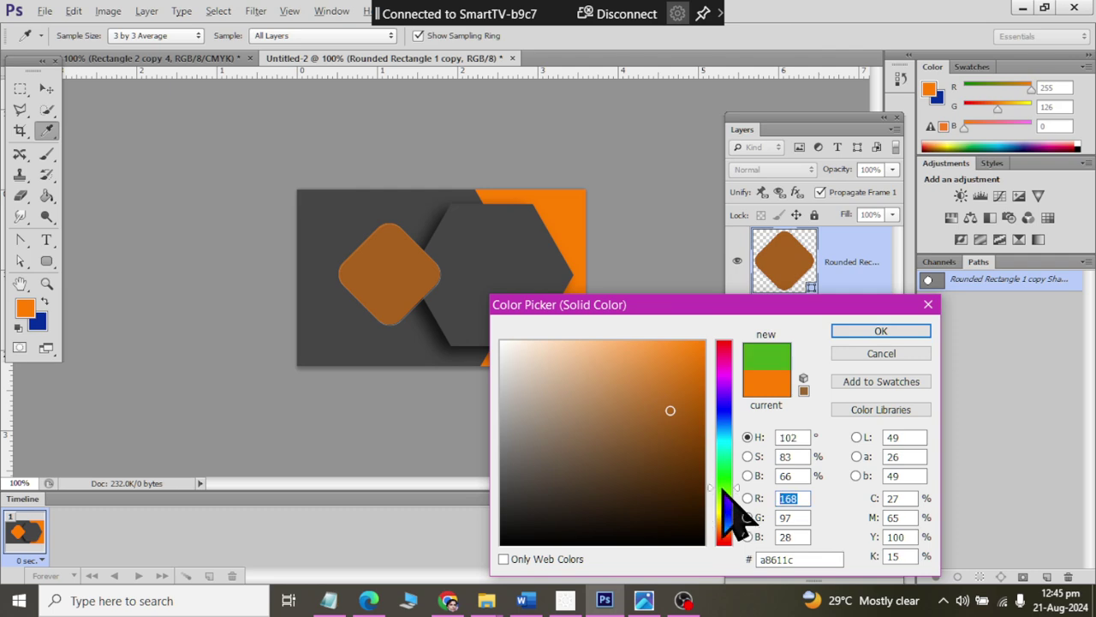
pyautogui.click(879, 332)
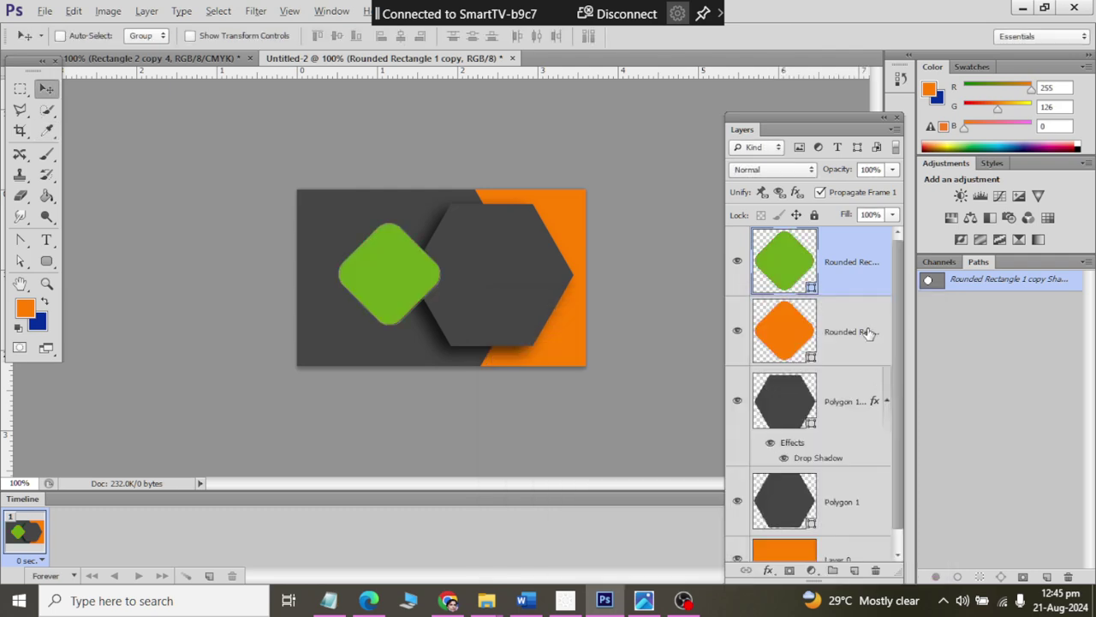
# Step: Shrink the green diamond evenly to about 82.36% inside the orange one
pyautogui.hotkey('ctrl', 't')
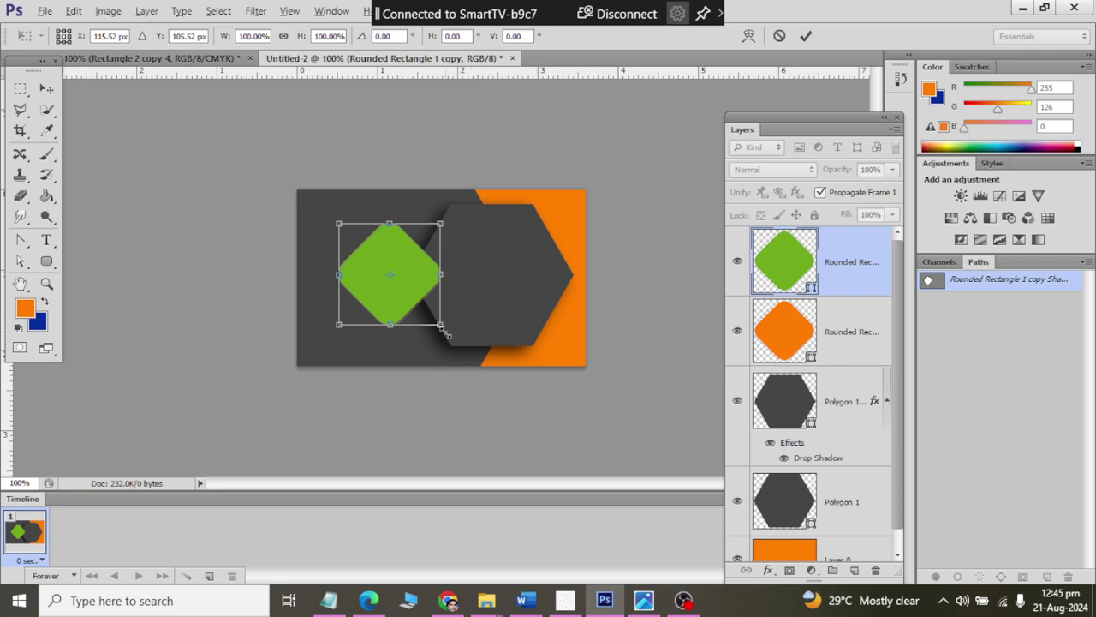
pyautogui.moveTo(445, 332); pyautogui.dragTo(436, 323)
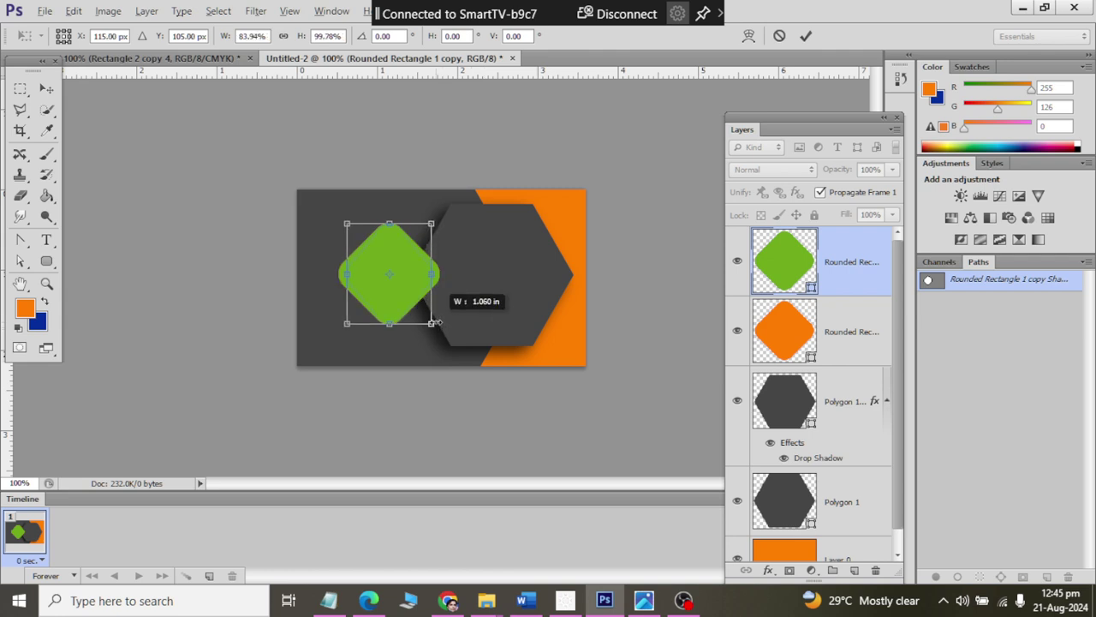
pyautogui.press('Return')
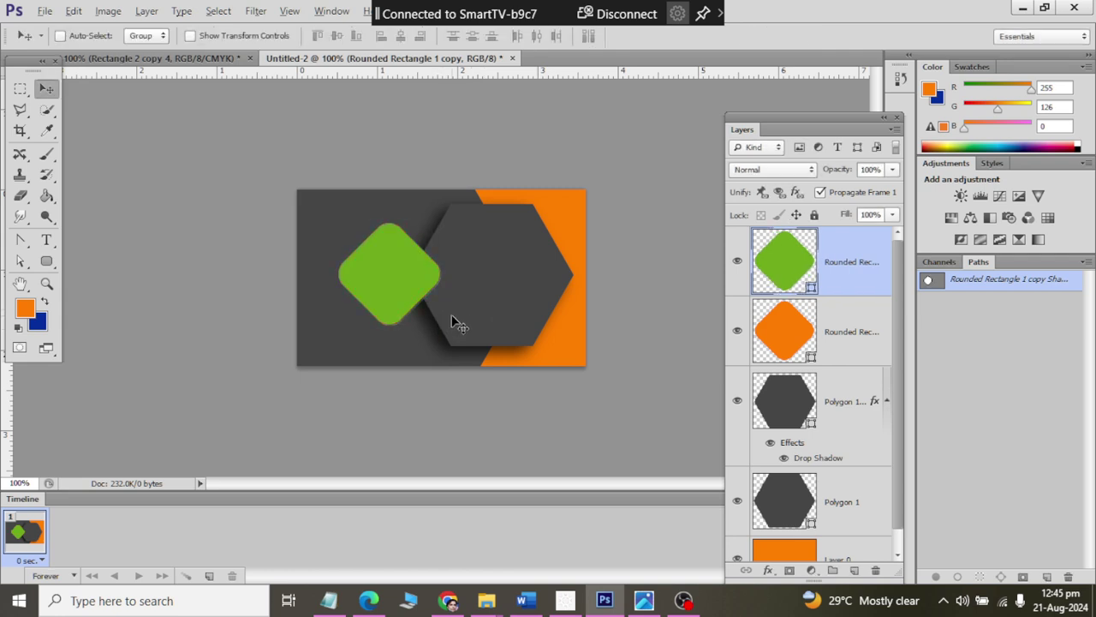
pyautogui.hotkey('ctrl', 't')
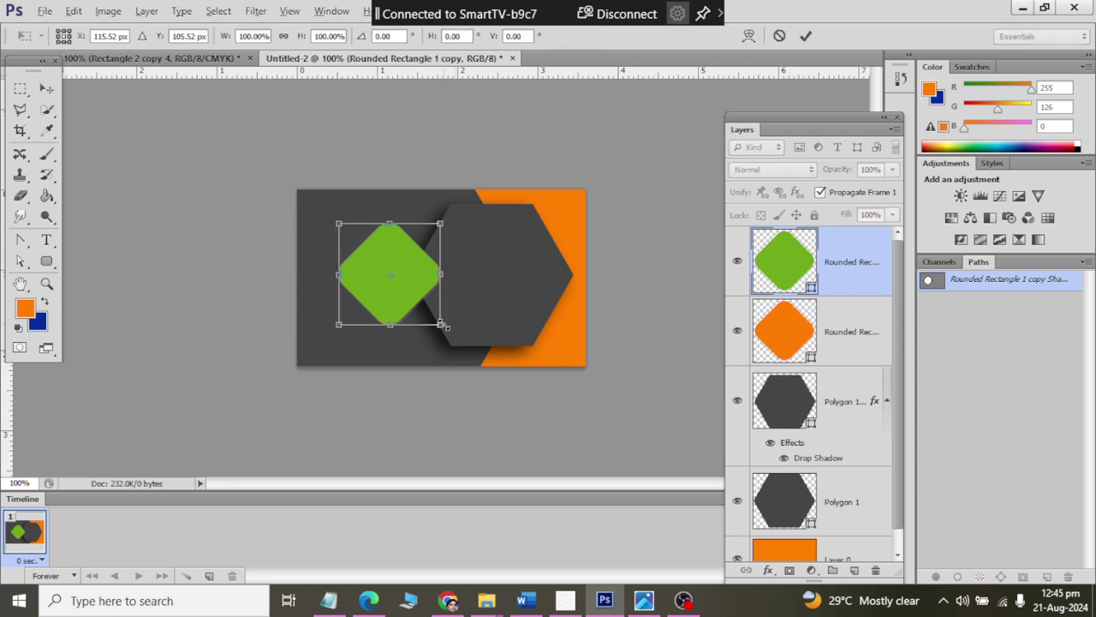
pyautogui.moveTo(440, 325); pyautogui.dragTo(435, 319)
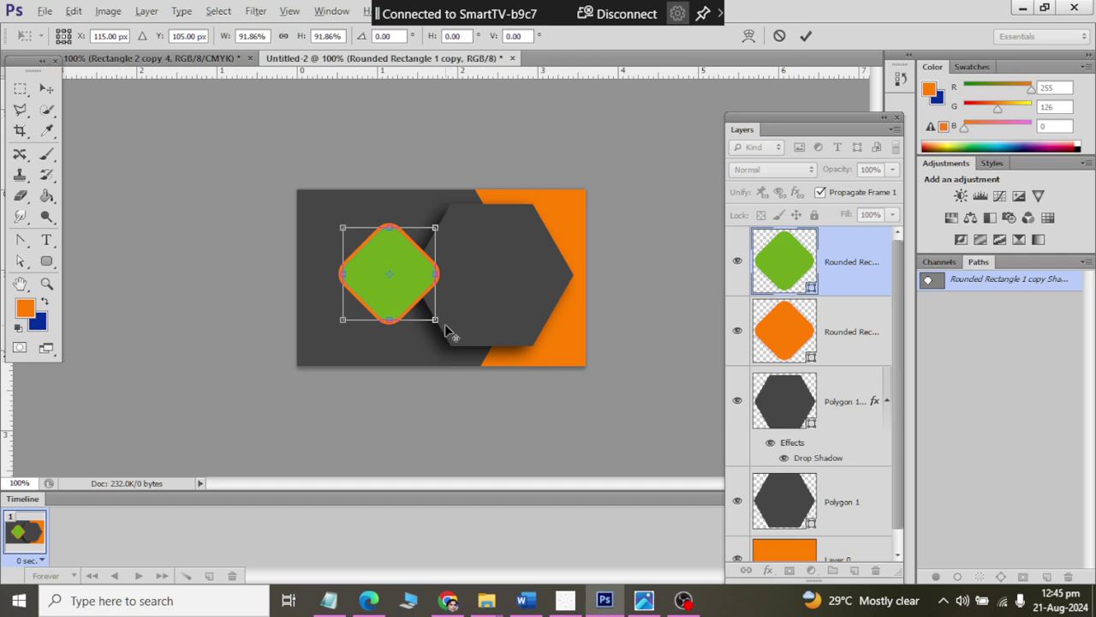
pyautogui.moveTo(437, 323); pyautogui.dragTo(433, 322)
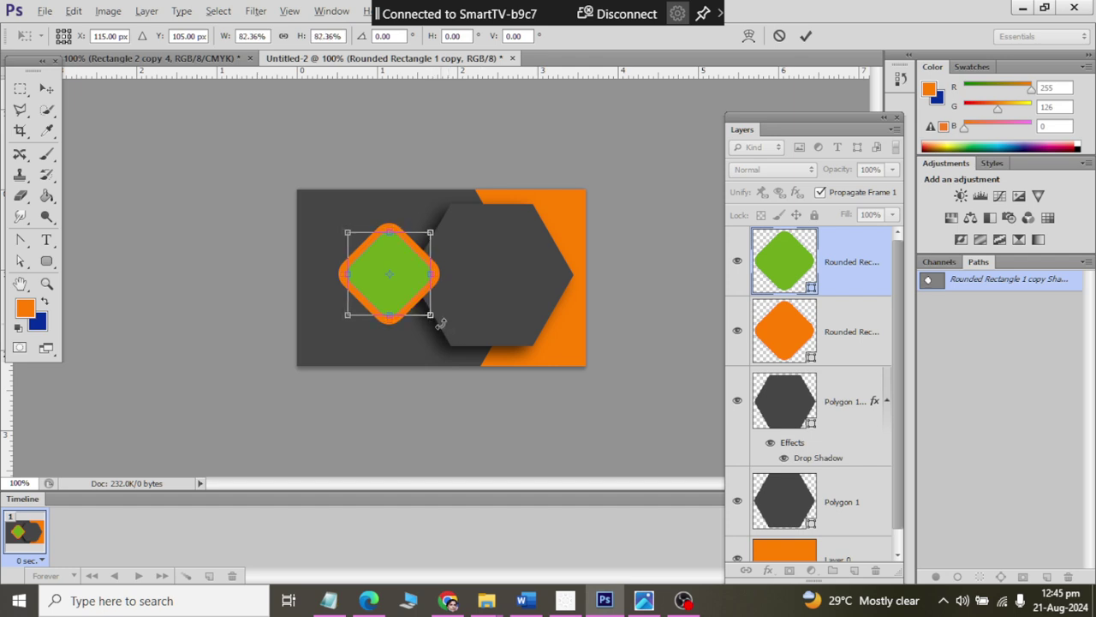
pyautogui.click(46, 88)
pyautogui.click(479, 240)
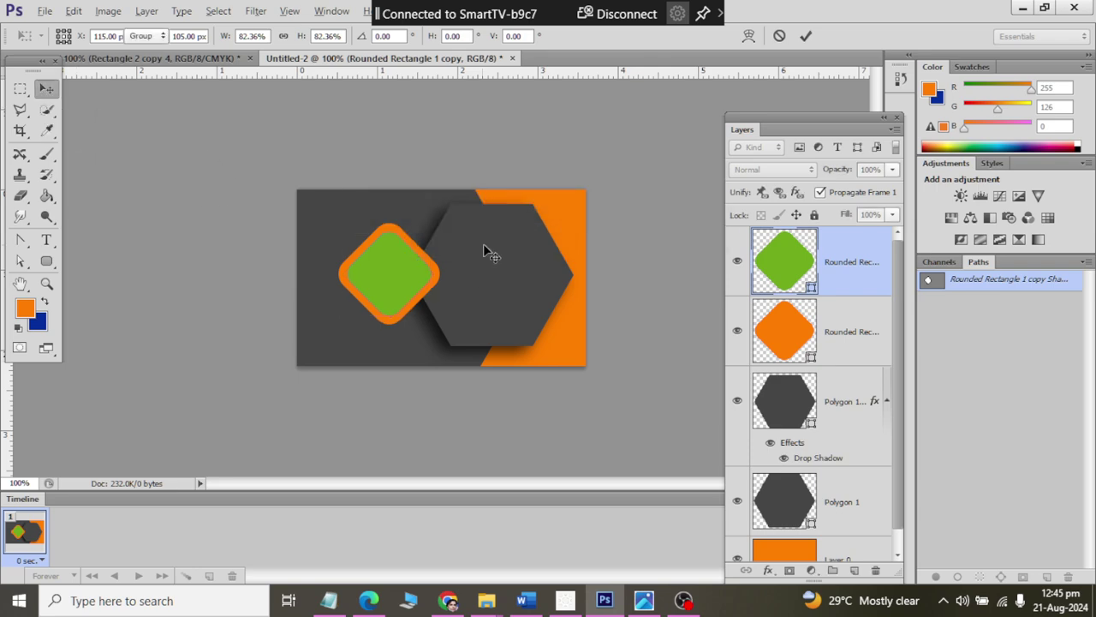
pyautogui.hotkey('alt', 'Tab')
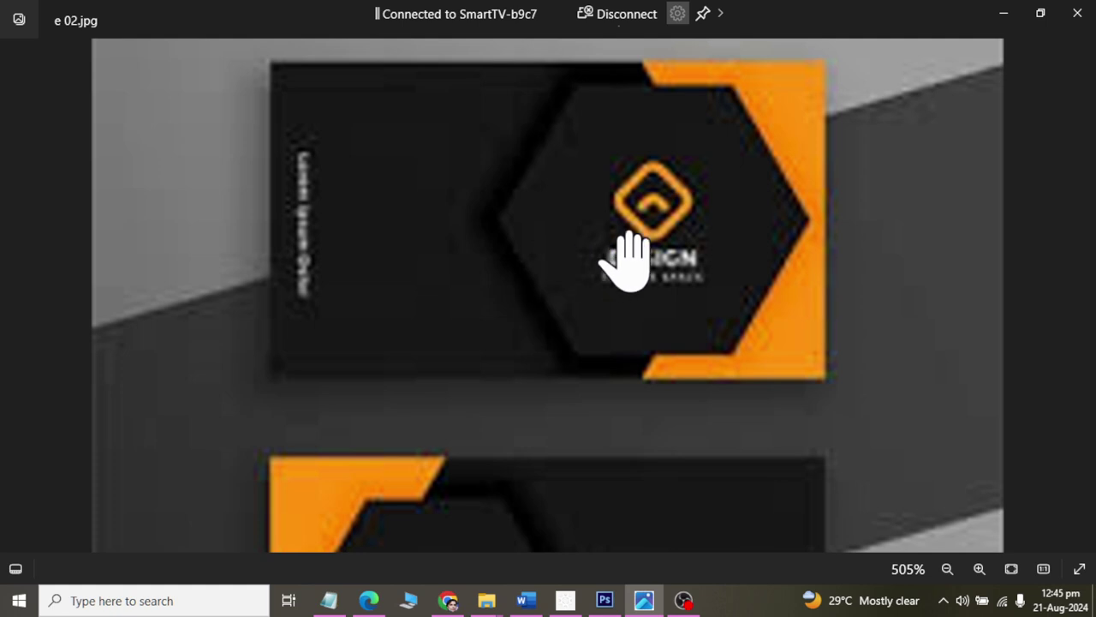
pyautogui.hotkey('alt', 'Tab')
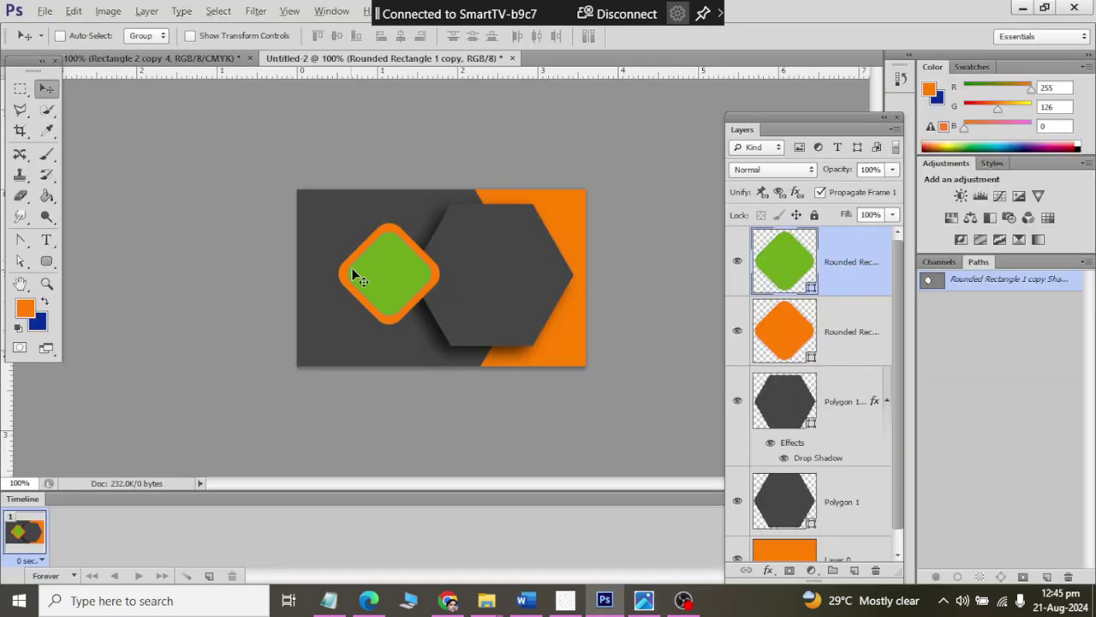
# Step: Change the inner diamond's fill to dark grey matching the card background
pyautogui.doubleClick(796, 260)
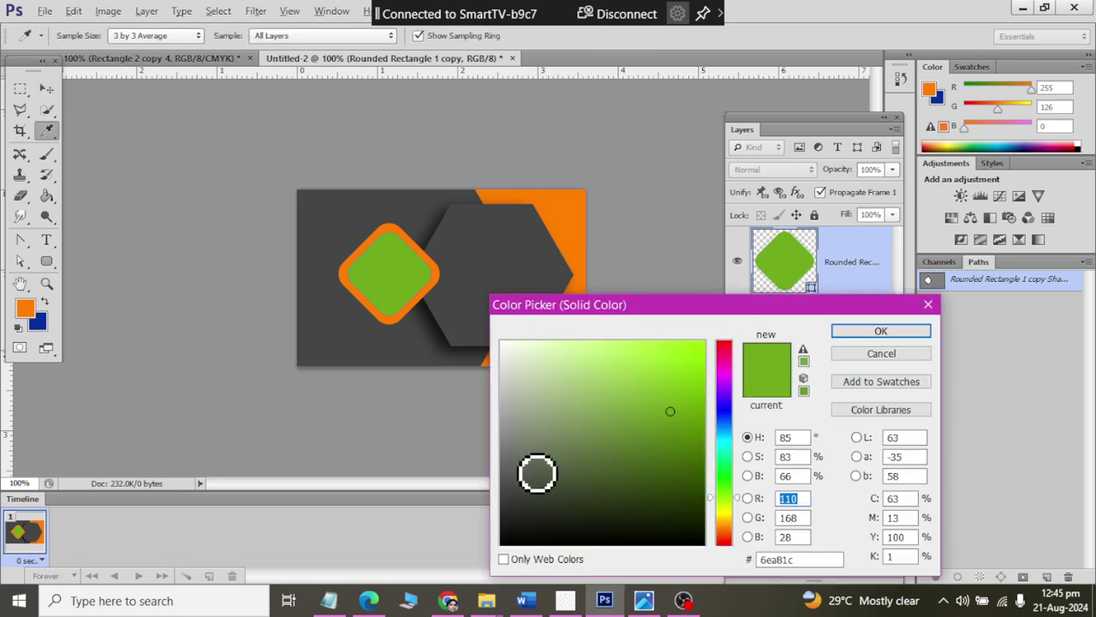
pyautogui.click(508, 509)
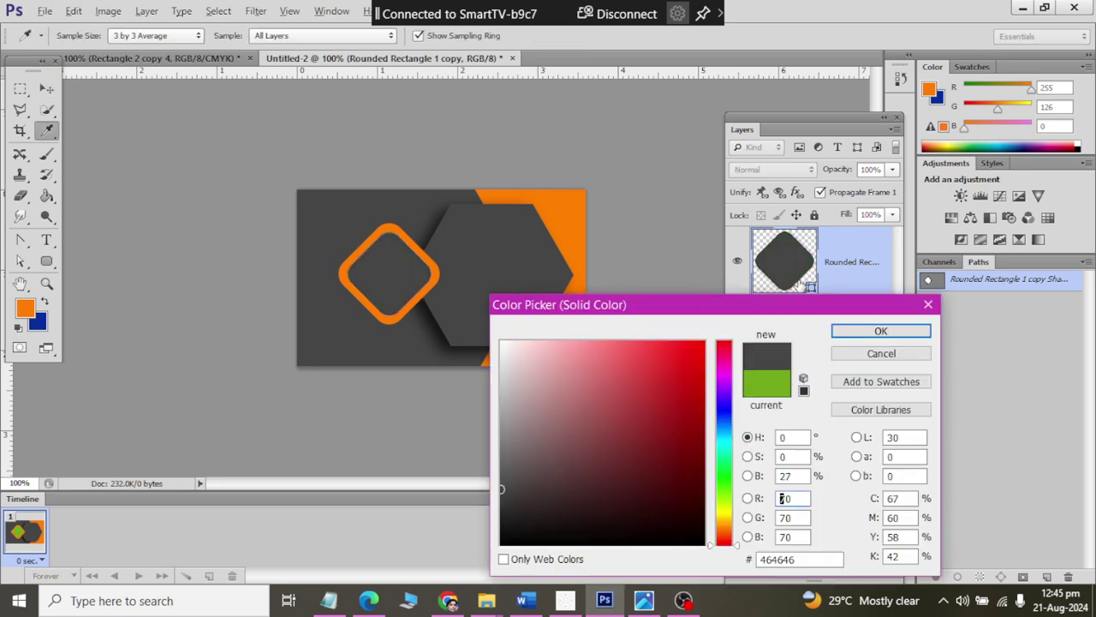
pyautogui.click(880, 330)
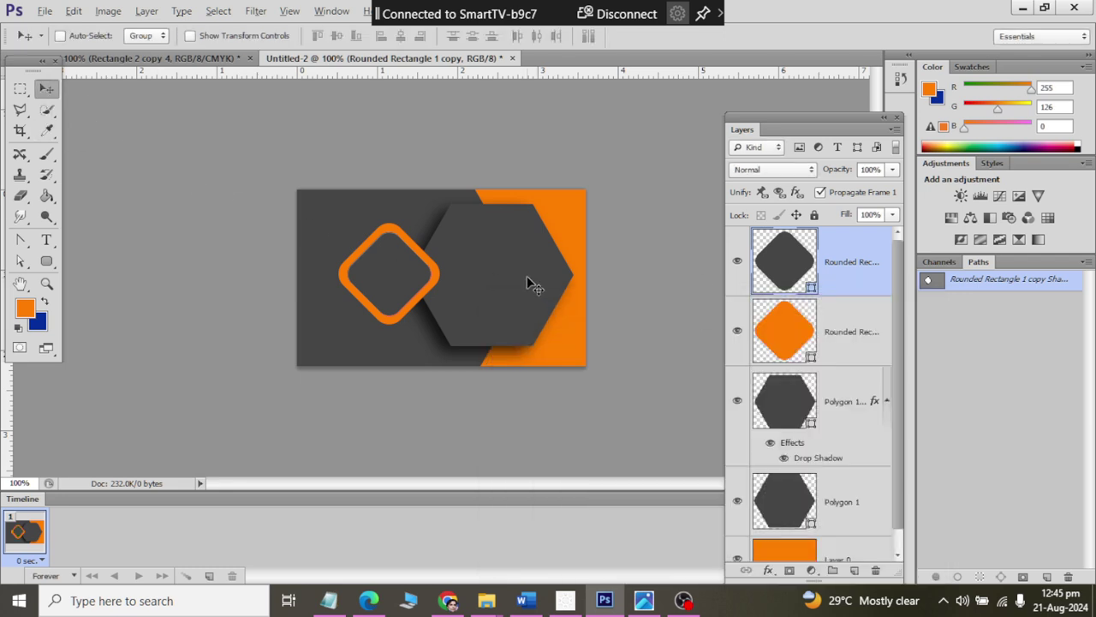
# Step: Move both diamonds into the hexagon's centre and scale them to 66.52%
pyautogui.keyDown('shift'); pyautogui.click(817, 349); pyautogui.keyUp('shift')
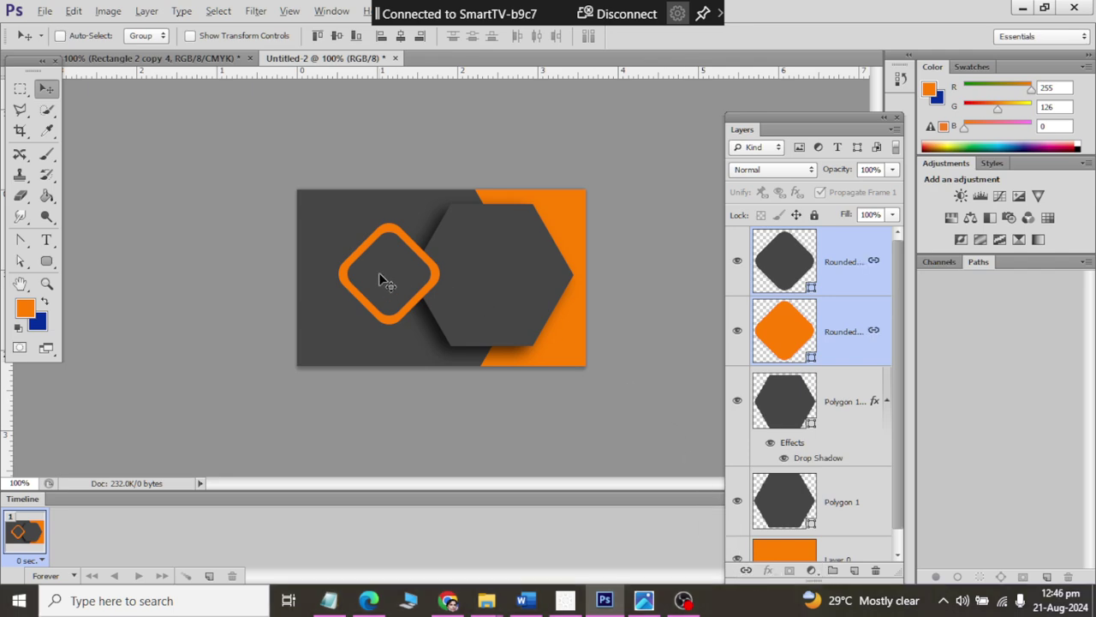
pyautogui.moveTo(382, 280); pyautogui.dragTo(480, 280)
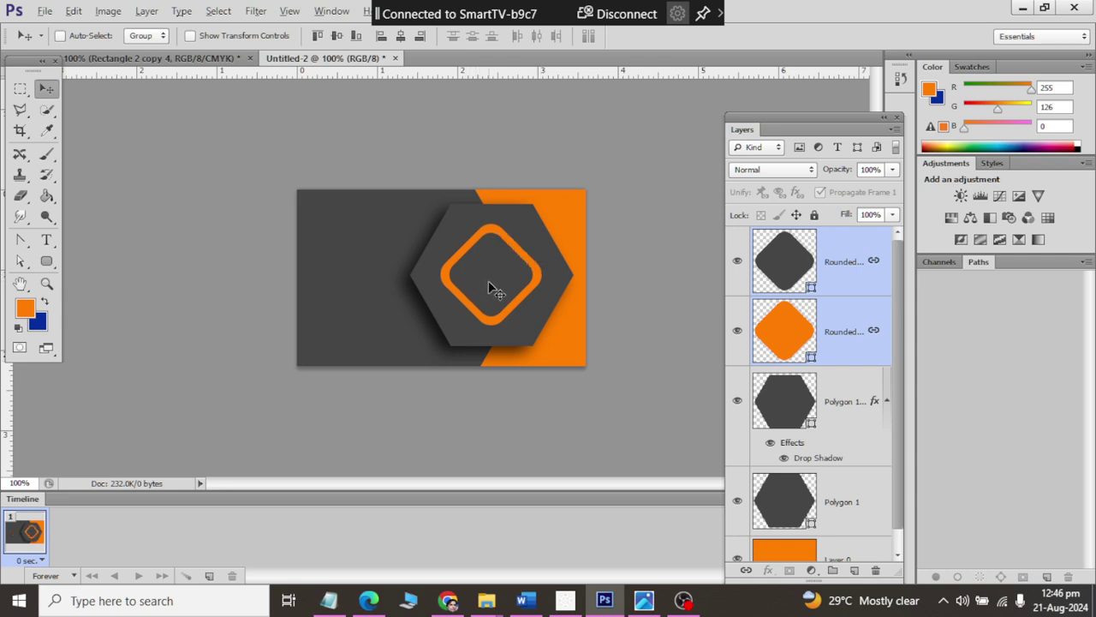
pyautogui.hotkey('ctrl', 't')
pyautogui.moveTo(550, 332); pyautogui.dragTo(523, 316)
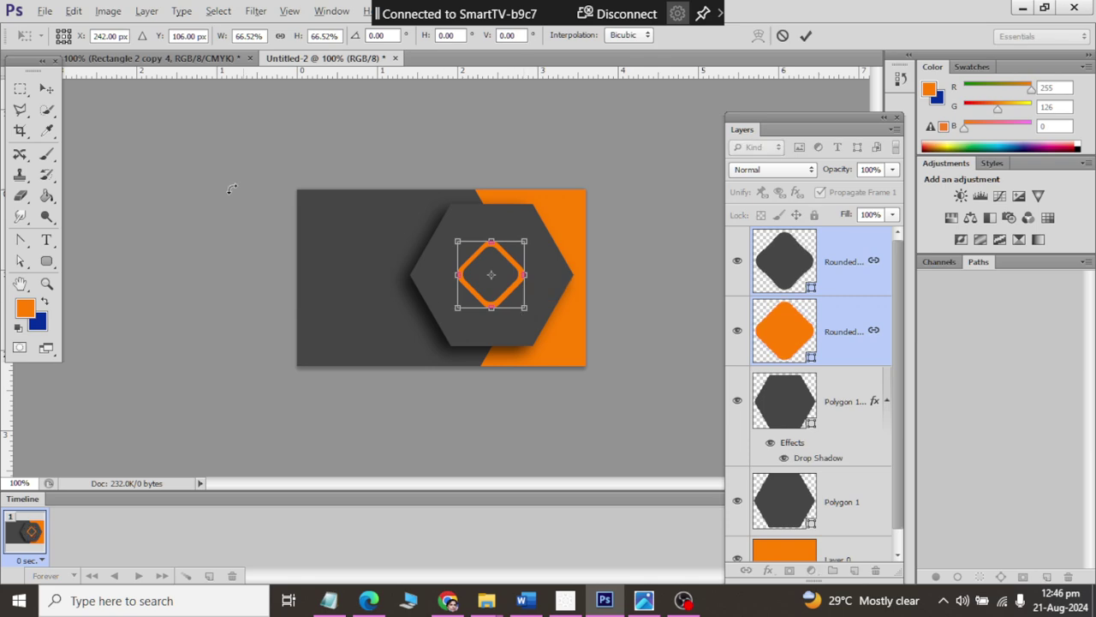
pyautogui.click(46, 89)
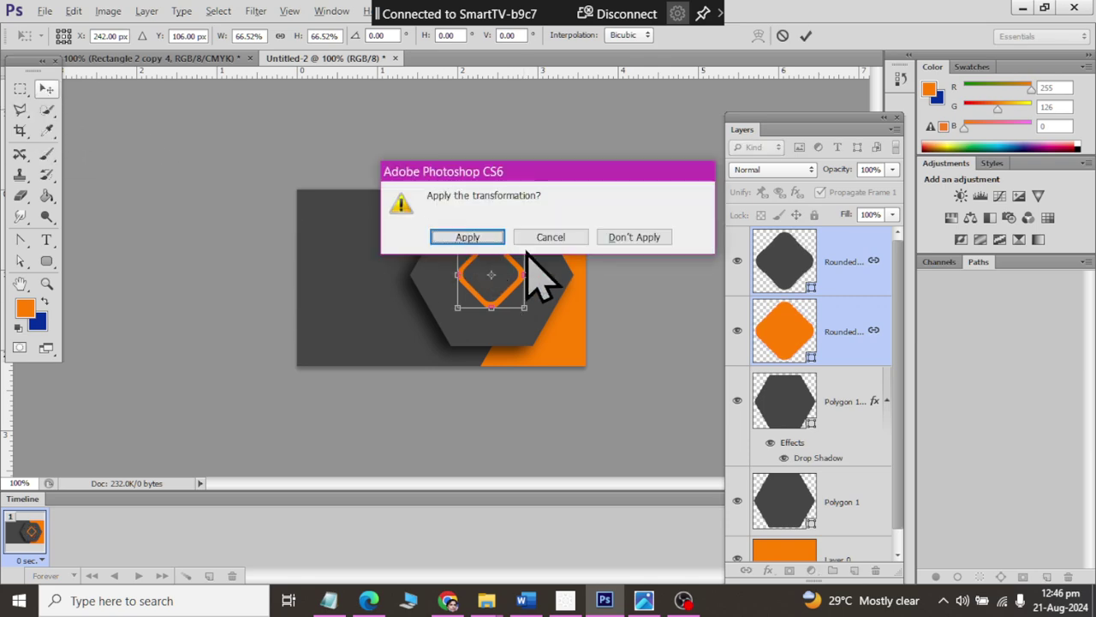
pyautogui.press('Return')
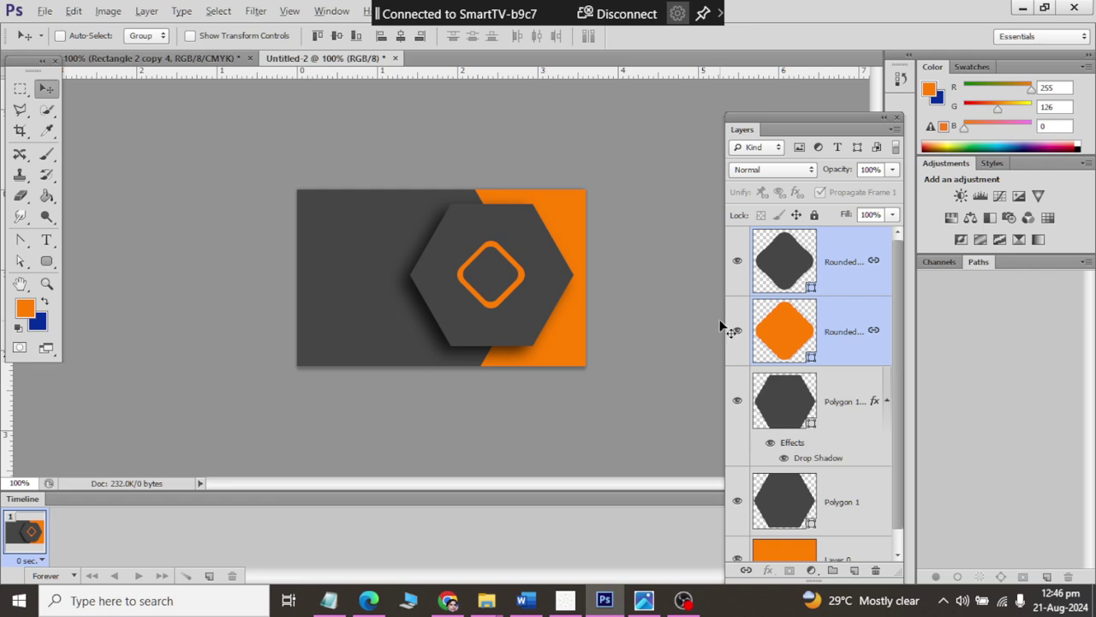
# Step: Zoom into the reference diamond logo in Photos, then select the orange diamond layer
pyautogui.hotkey('alt', 'Tab')
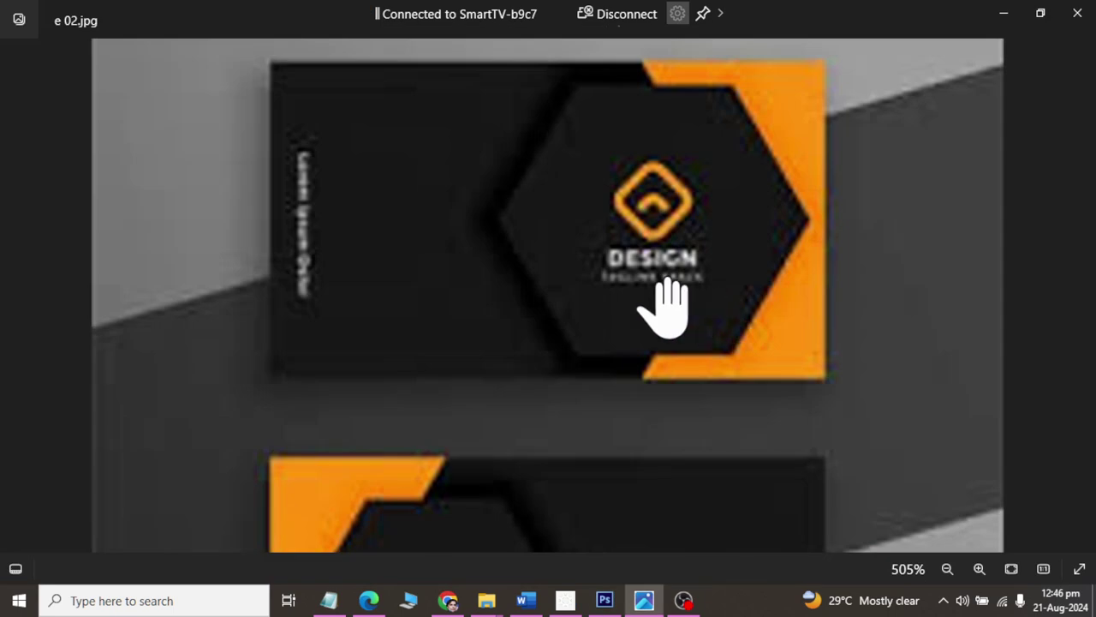
pyautogui.scroll(1, 664, 257)
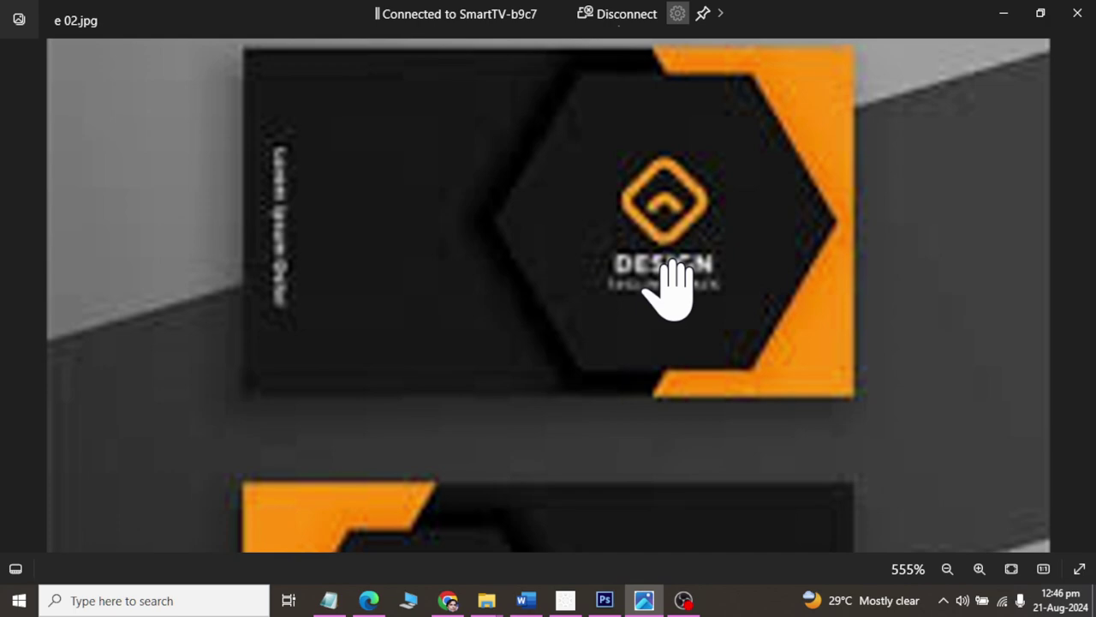
pyautogui.hotkey('alt', 'Tab')
pyautogui.click(792, 328)
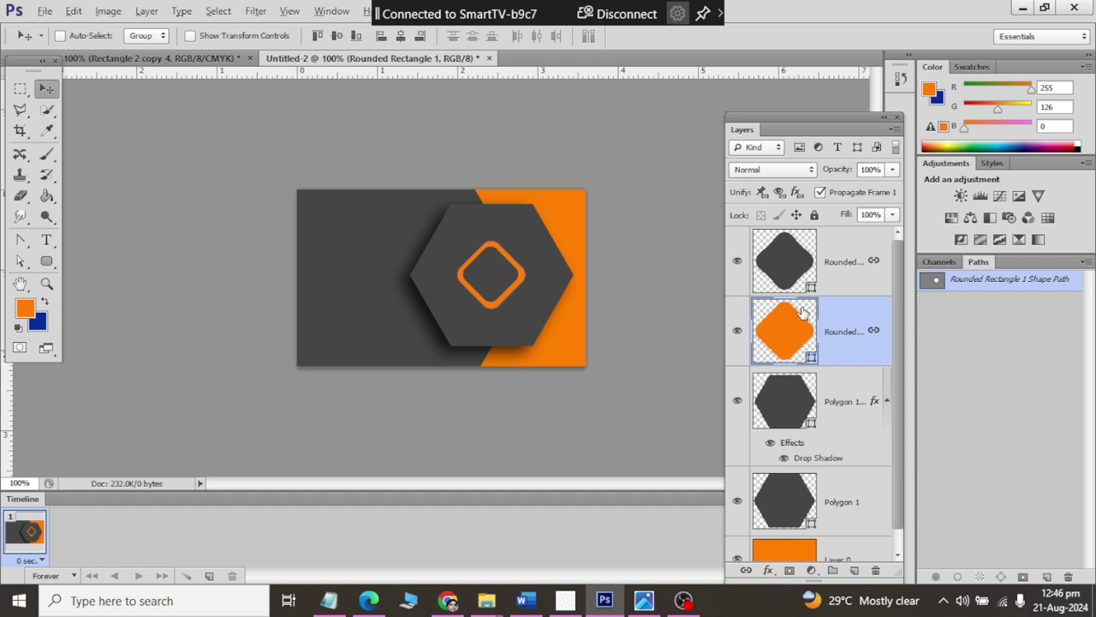
pyautogui.keyDown('shift'); pyautogui.click(793, 279); pyautogui.keyUp('shift')
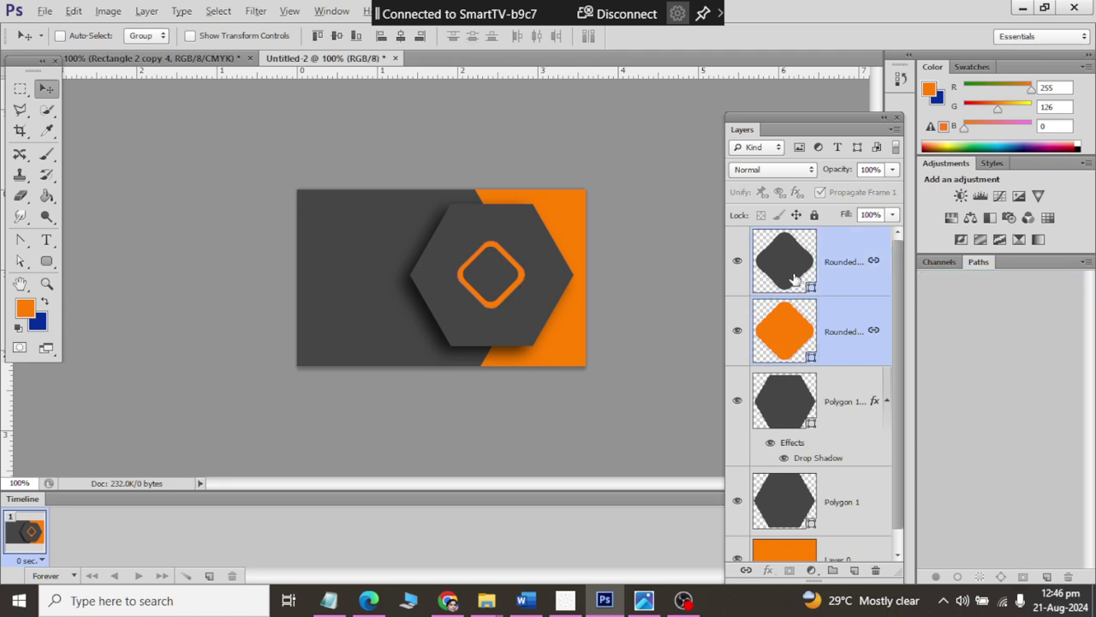
pyautogui.hotkey('ctrl', 'j')
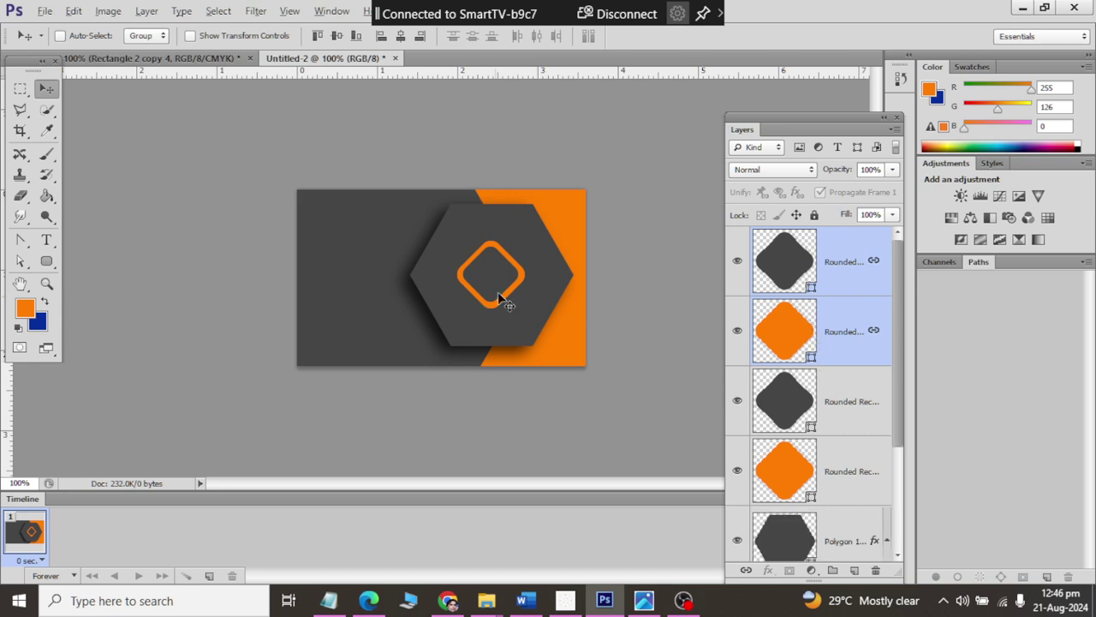
pyautogui.moveTo(499, 257); pyautogui.dragTo(359, 261)
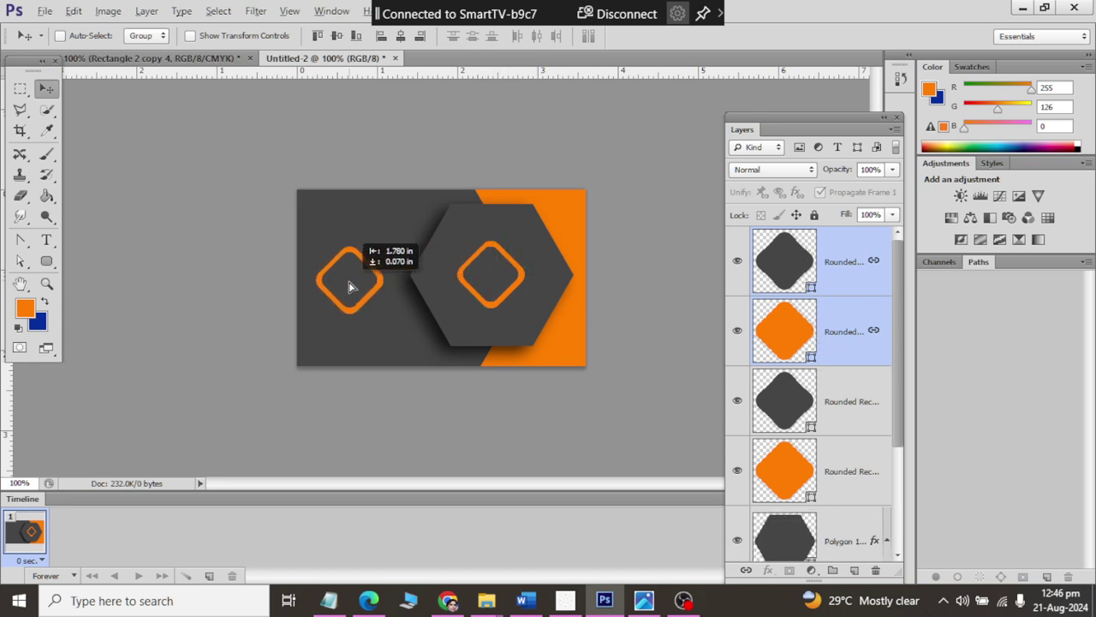
pyautogui.click(875, 262)
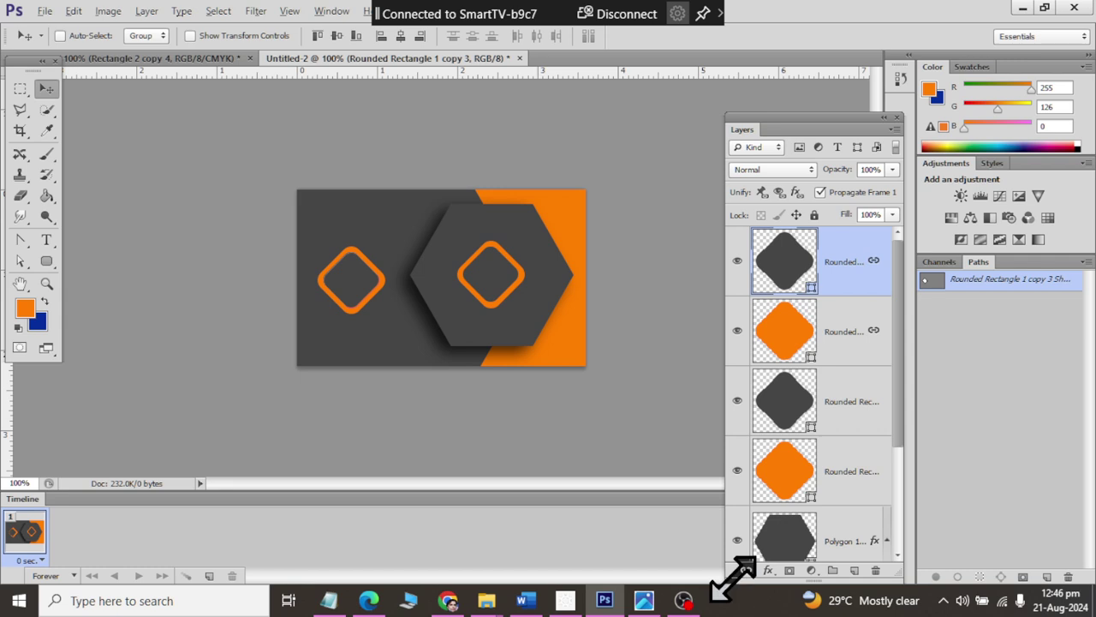
pyautogui.click(746, 569)
pyautogui.click(842, 331)
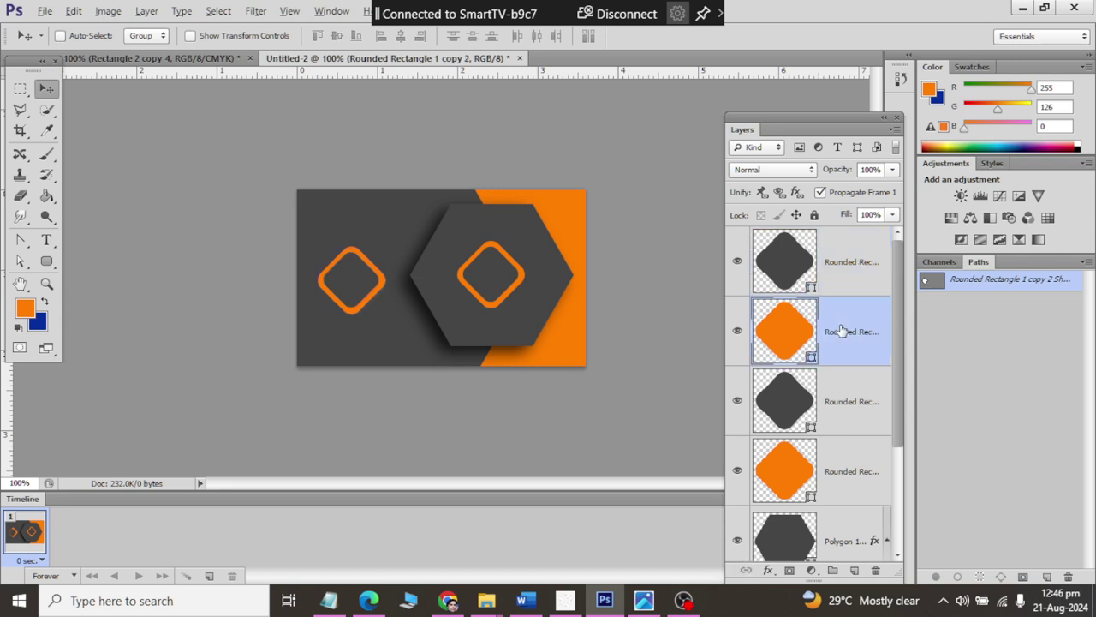
pyautogui.click(838, 272)
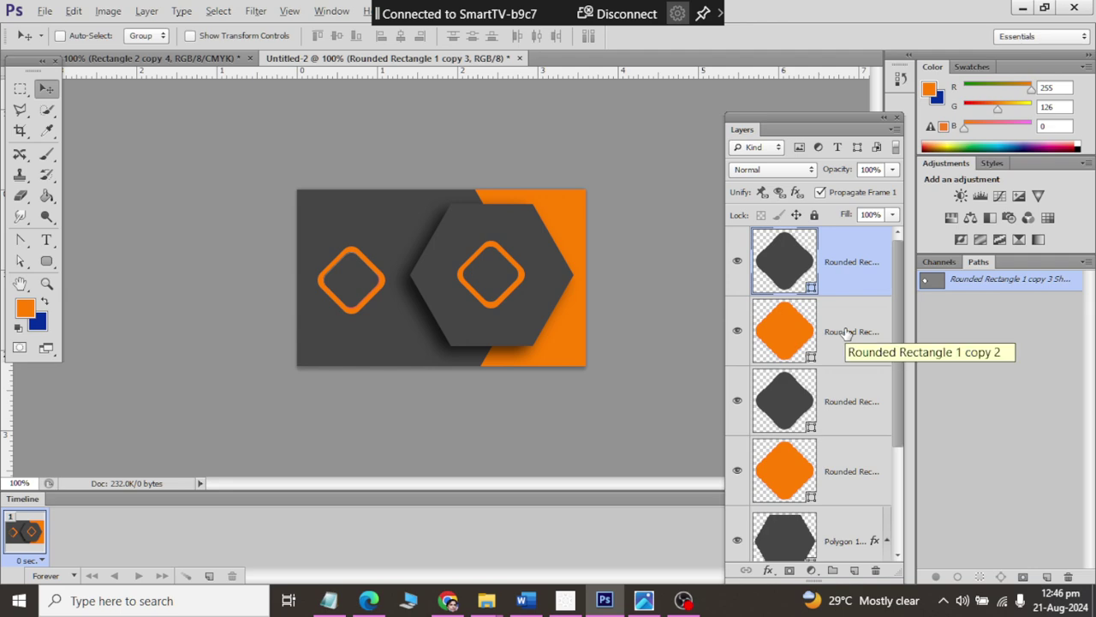
pyautogui.keyDown('ctrl'); pyautogui.click(845, 333); pyautogui.keyUp('ctrl')
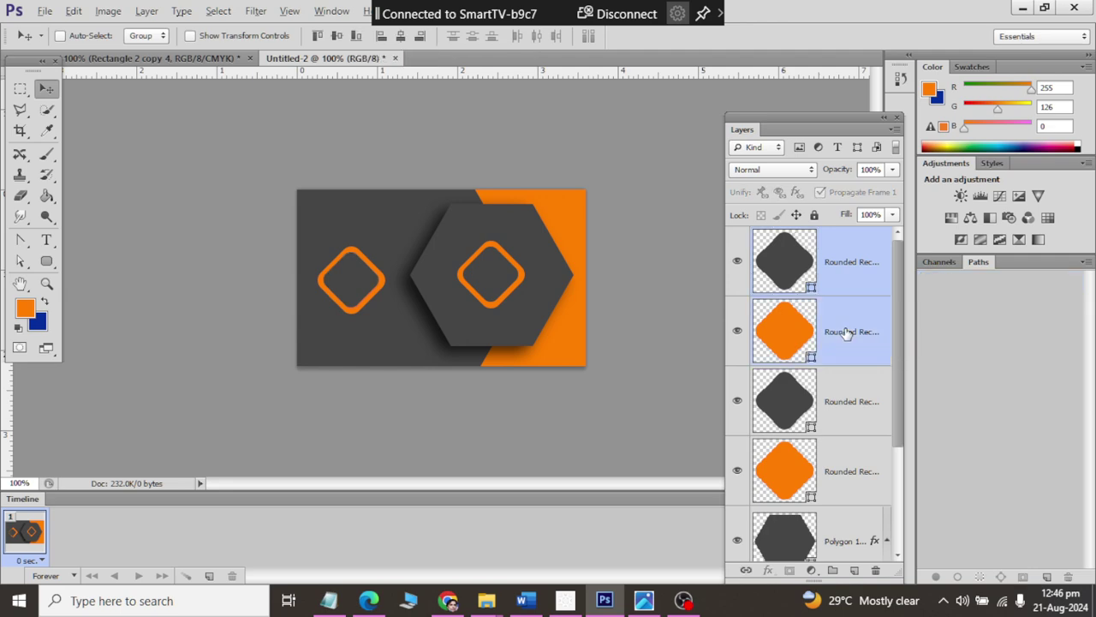
pyautogui.click(146, 11)
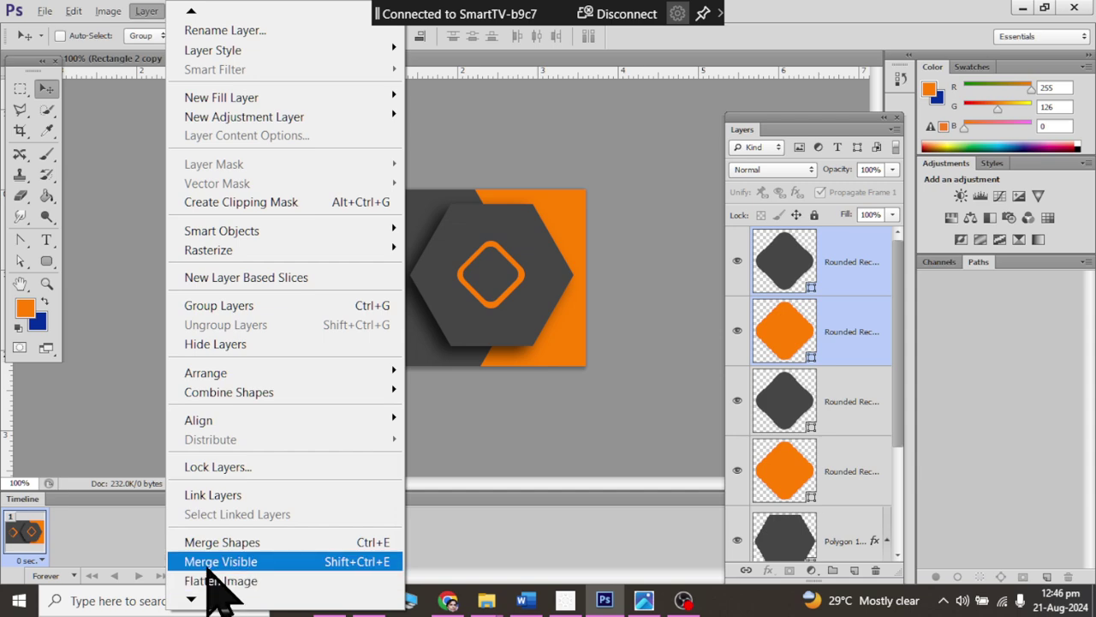
pyautogui.click(209, 568)
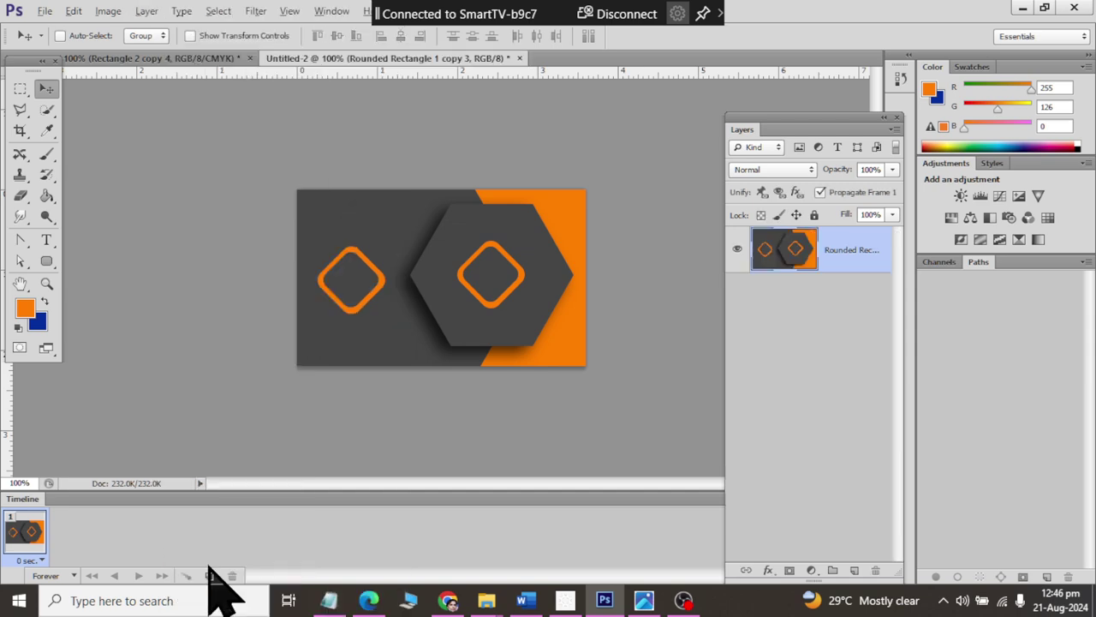
pyautogui.hotkey('ctrl', 'z')
pyautogui.click(147, 11)
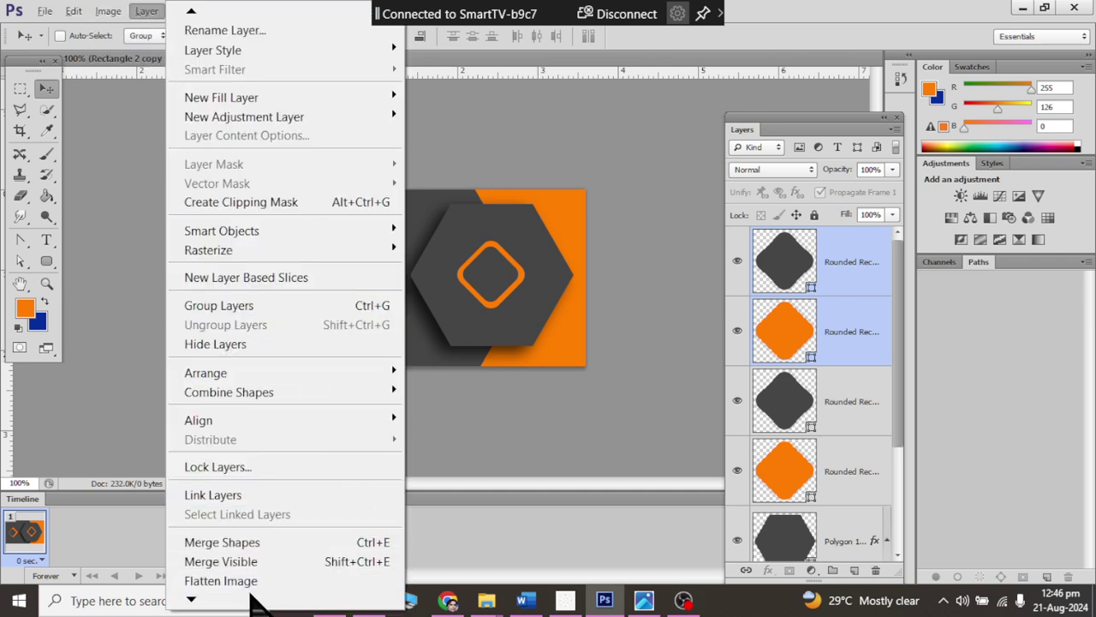
pyautogui.moveTo(191, 599)
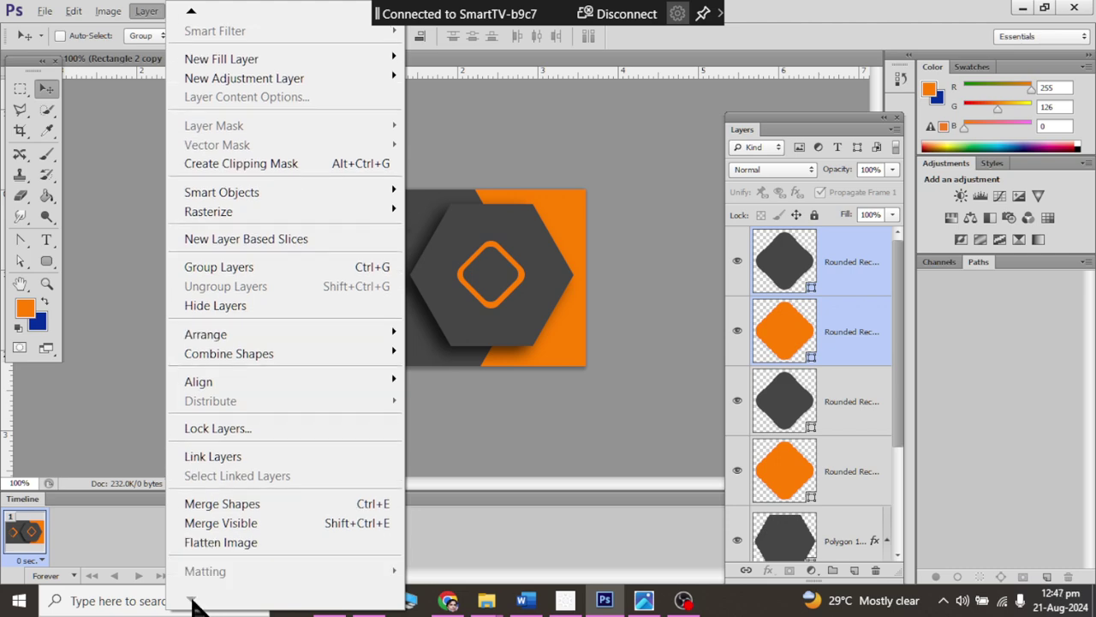
pyautogui.click(414, 470)
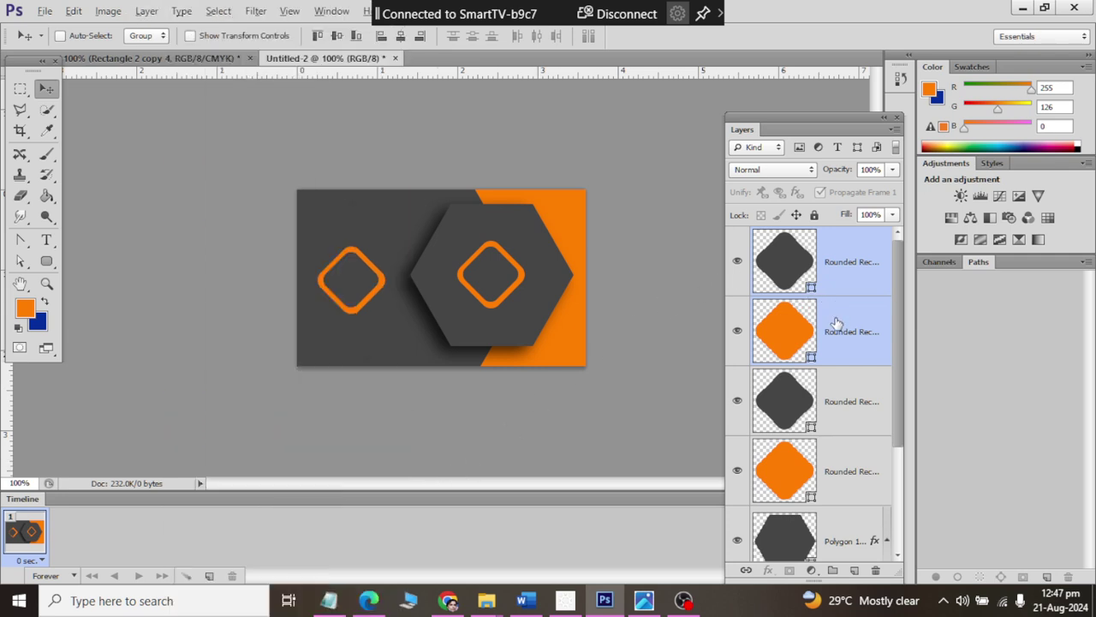
pyautogui.hotkey('ctrl', 'e')
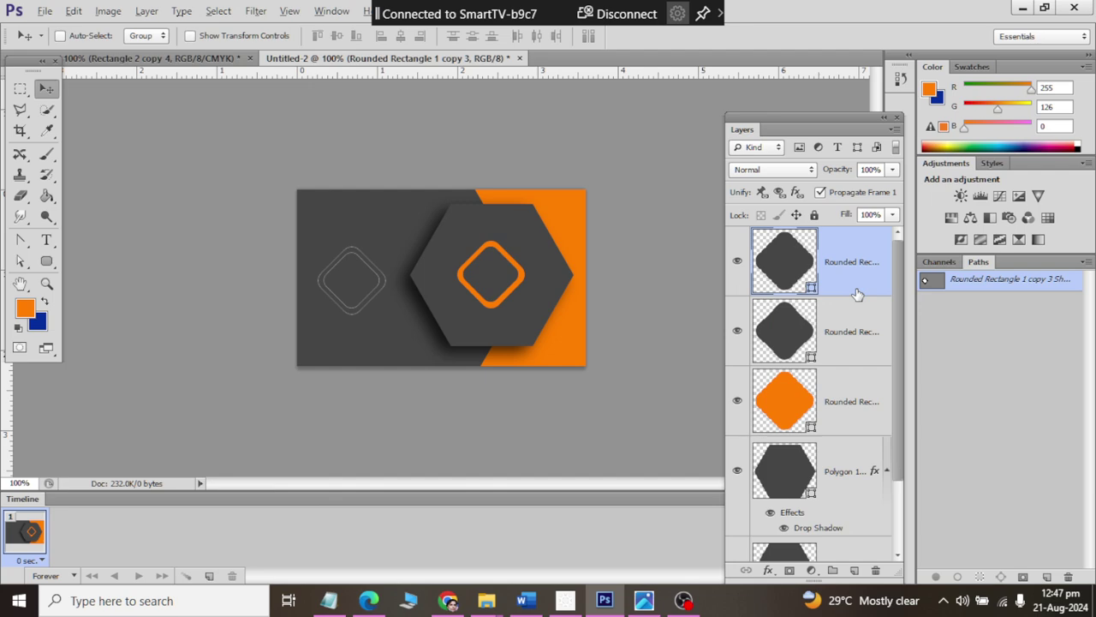
pyautogui.hotkey('ctrl', 'z')
pyautogui.click(836, 403)
pyautogui.click(860, 340)
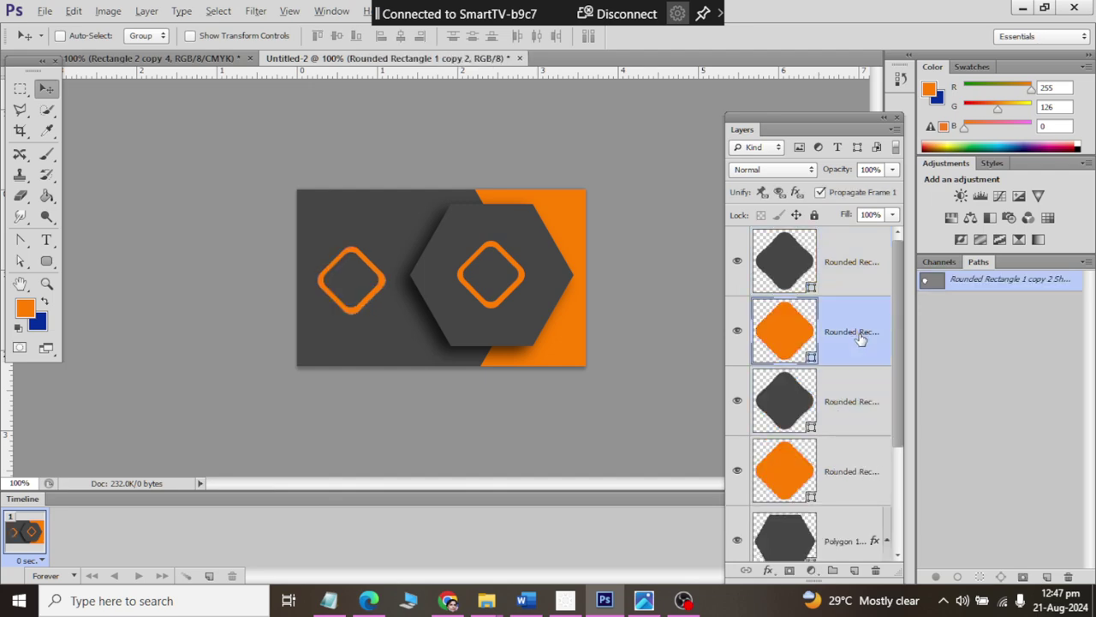
pyautogui.moveTo(861, 340); pyautogui.dragTo(856, 324)
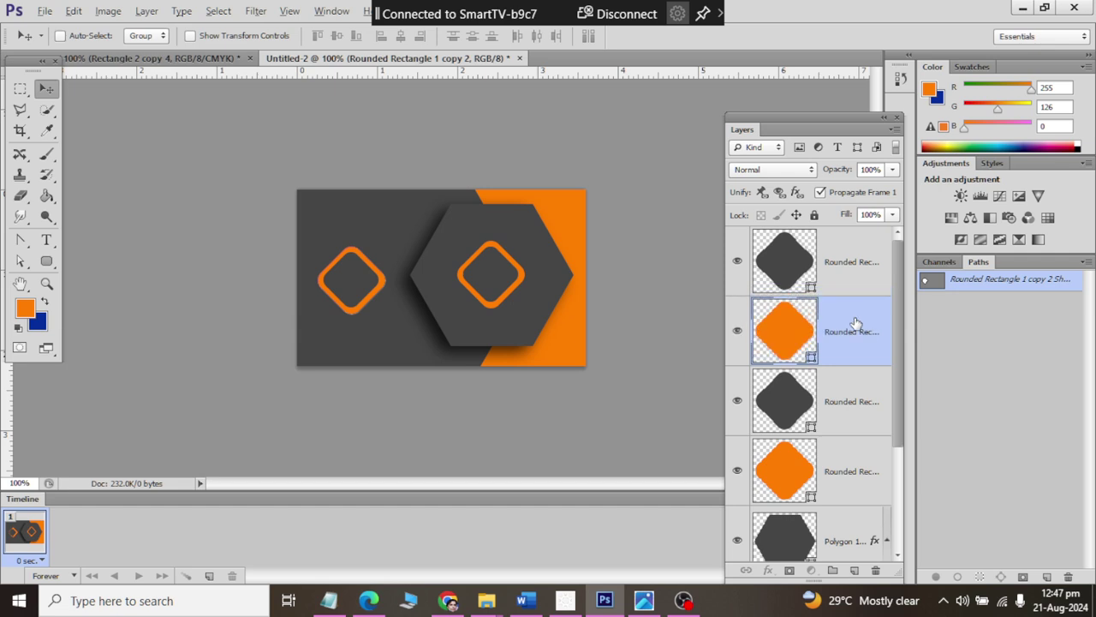
pyautogui.keyDown('ctrl'); pyautogui.click(848, 268); pyautogui.keyUp('ctrl')
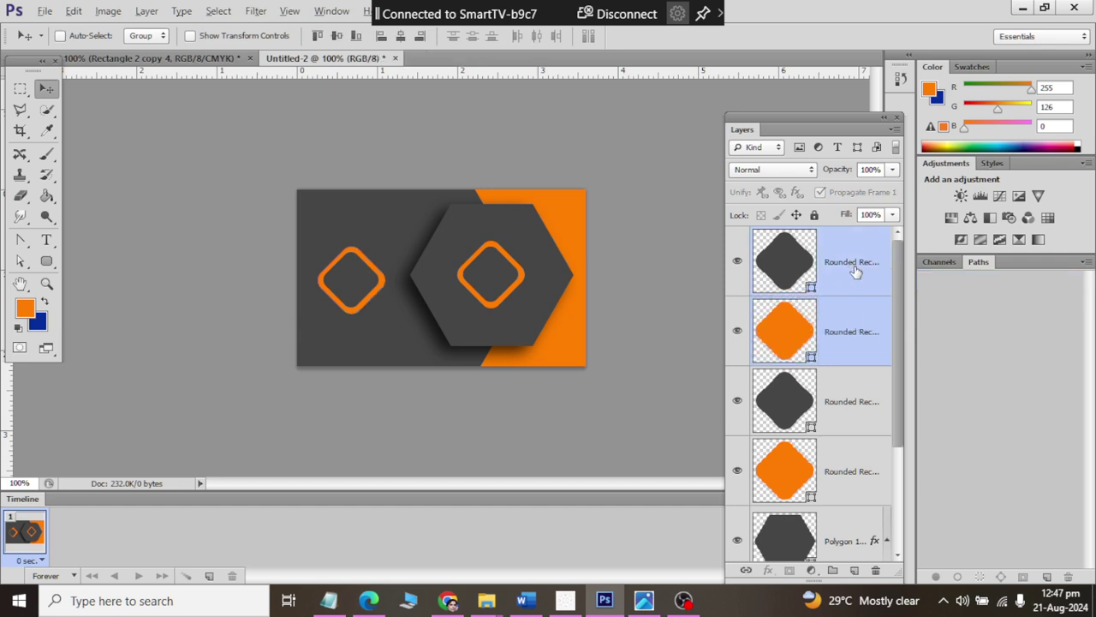
pyautogui.hotkey('ctrl', 'e')
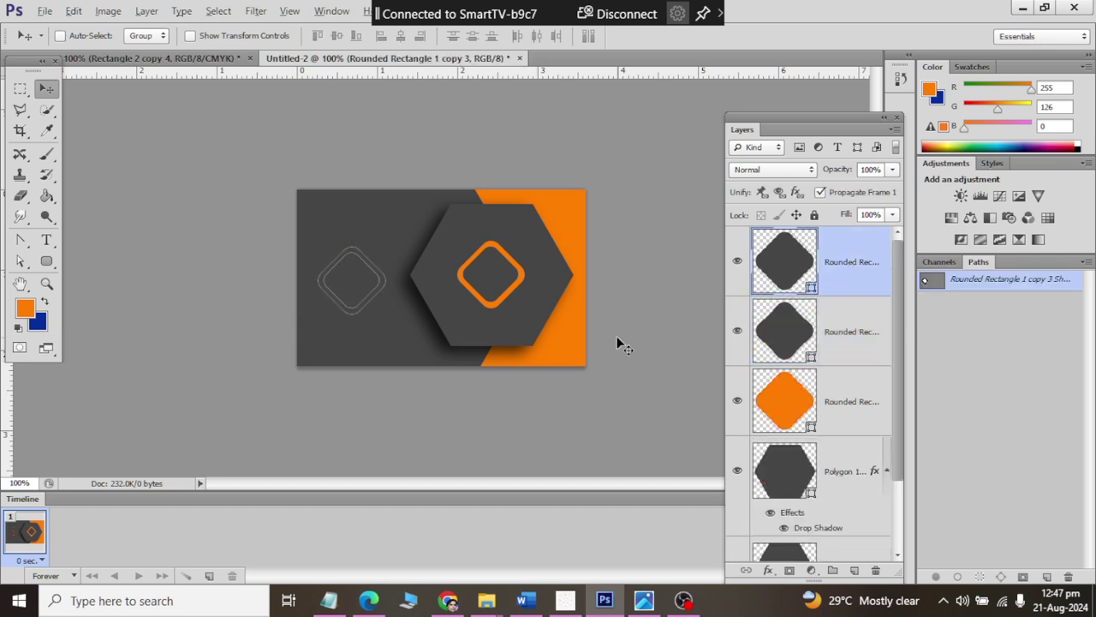
pyautogui.click(810, 411)
pyautogui.click(835, 334)
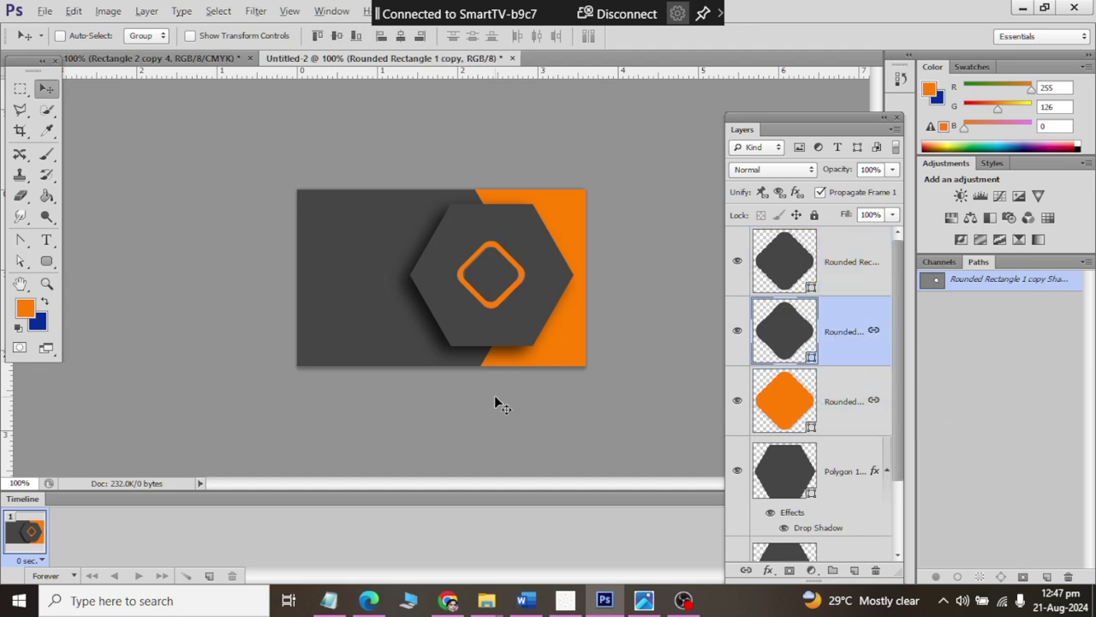
pyautogui.hotkey('ctrl', 'z')
pyautogui.click(871, 318)
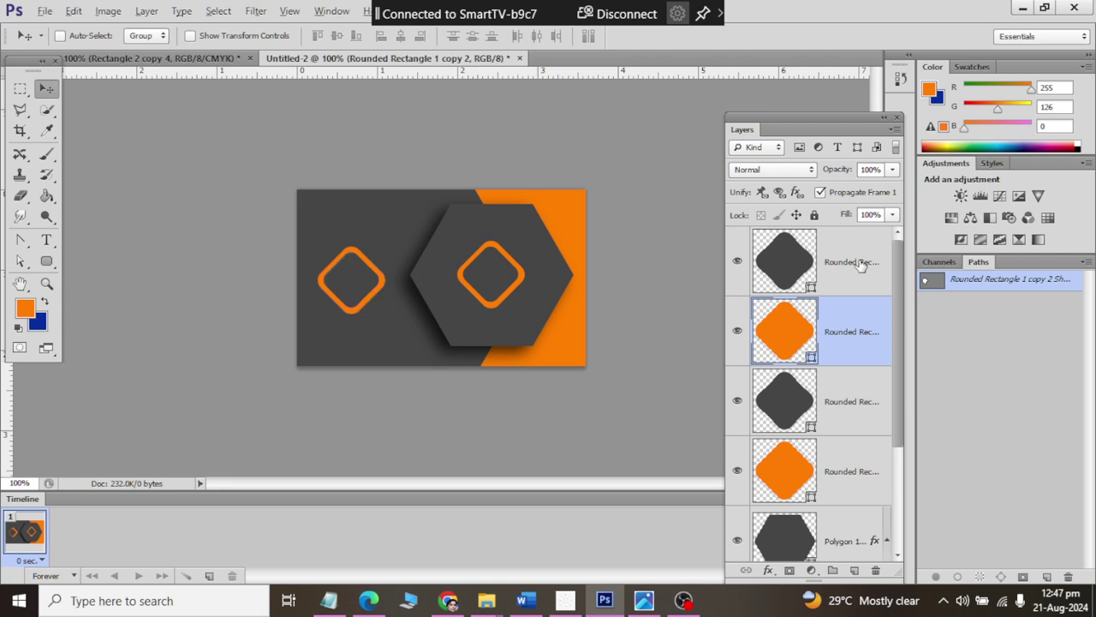
# Step: Rasterize both left diamond layers and merge them into one layer
pyautogui.click(860, 266)
pyautogui.rightClick(859, 265)
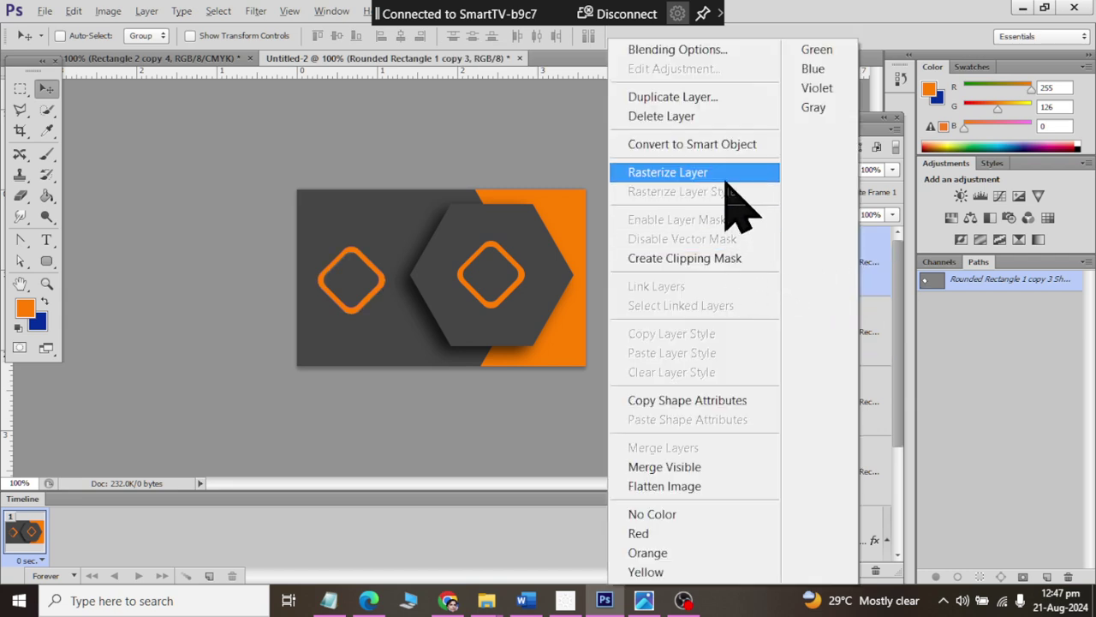
pyautogui.click(874, 308)
pyautogui.rightClick(867, 306)
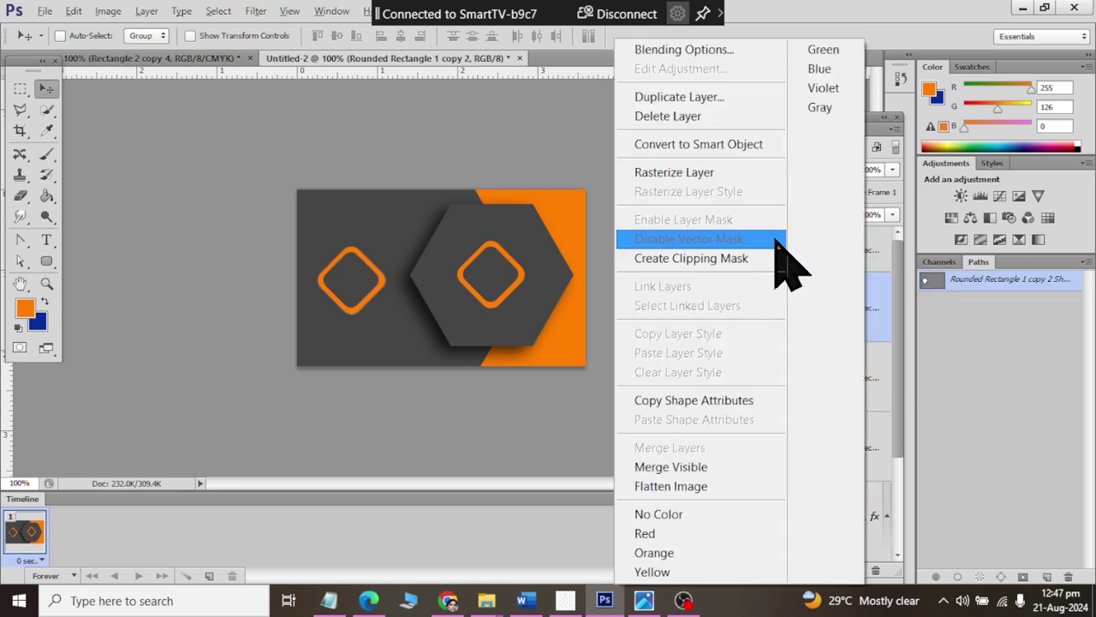
pyautogui.click(722, 174)
pyautogui.keyDown('shift'); pyautogui.click(854, 250); pyautogui.keyUp('shift')
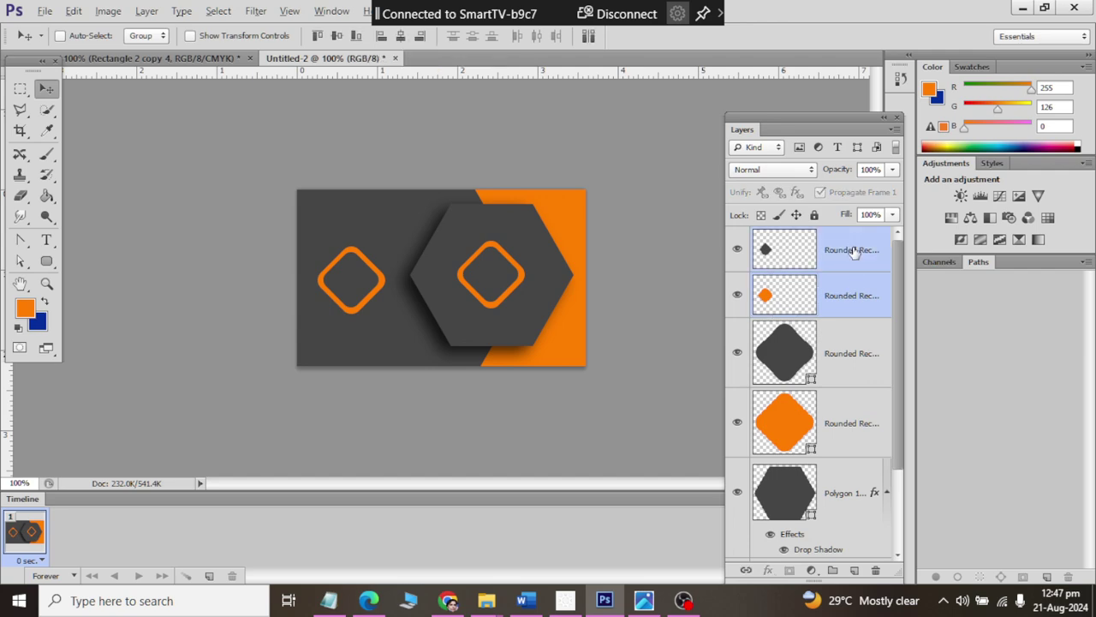
pyautogui.hotkey('ctrl', 'e')
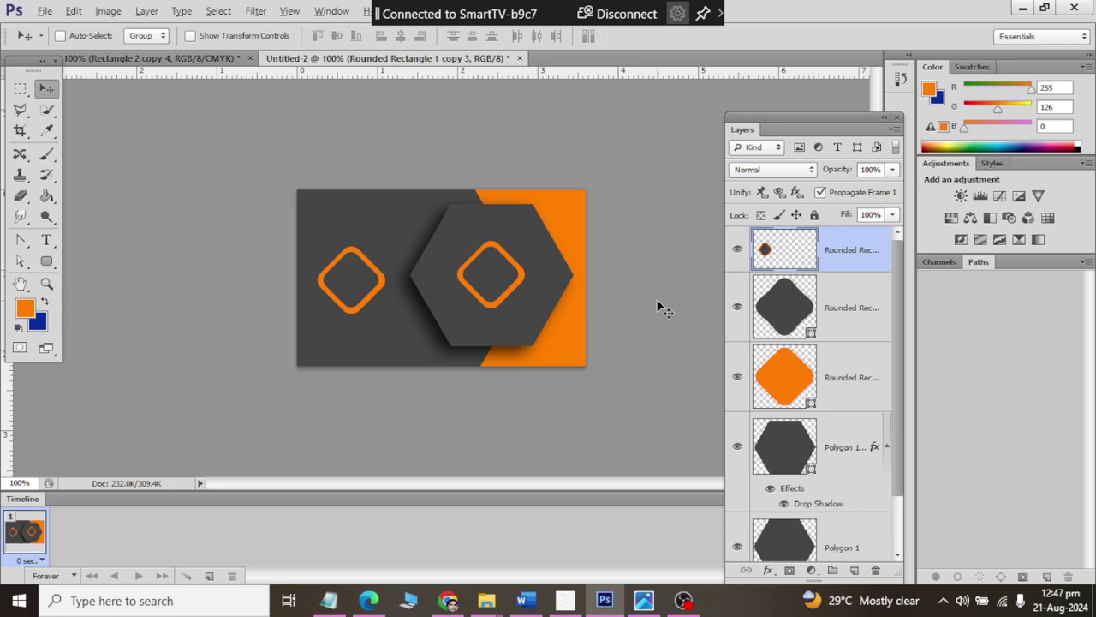
# Step: Delete the dark centre via Magic Wand, leaving a hollow ring, and nudge it higher
pyautogui.click(47, 110)
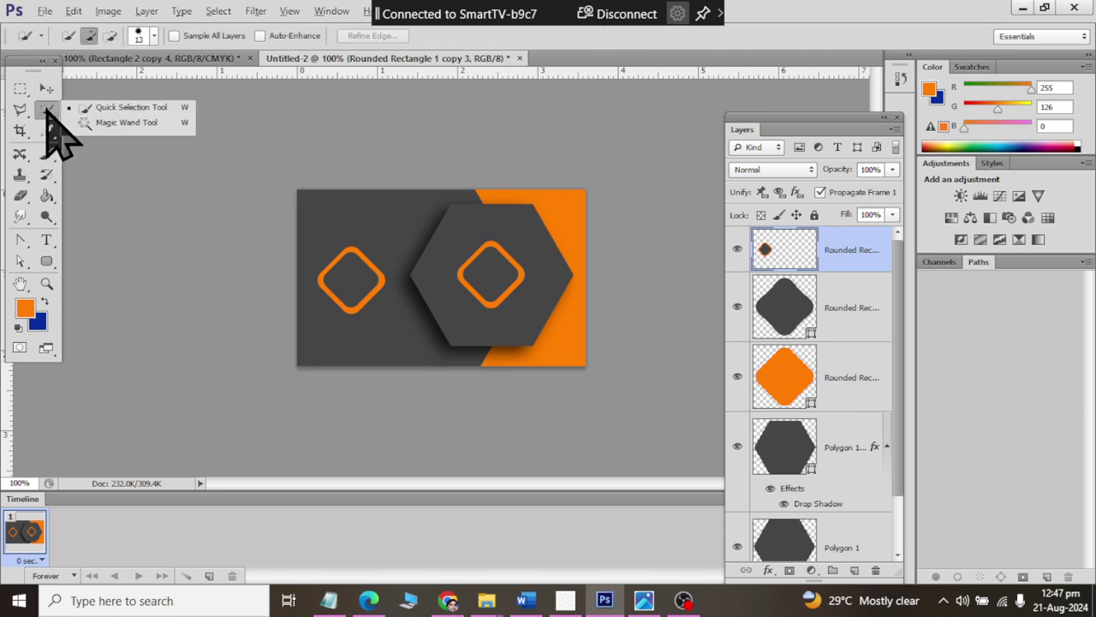
pyautogui.click(119, 122)
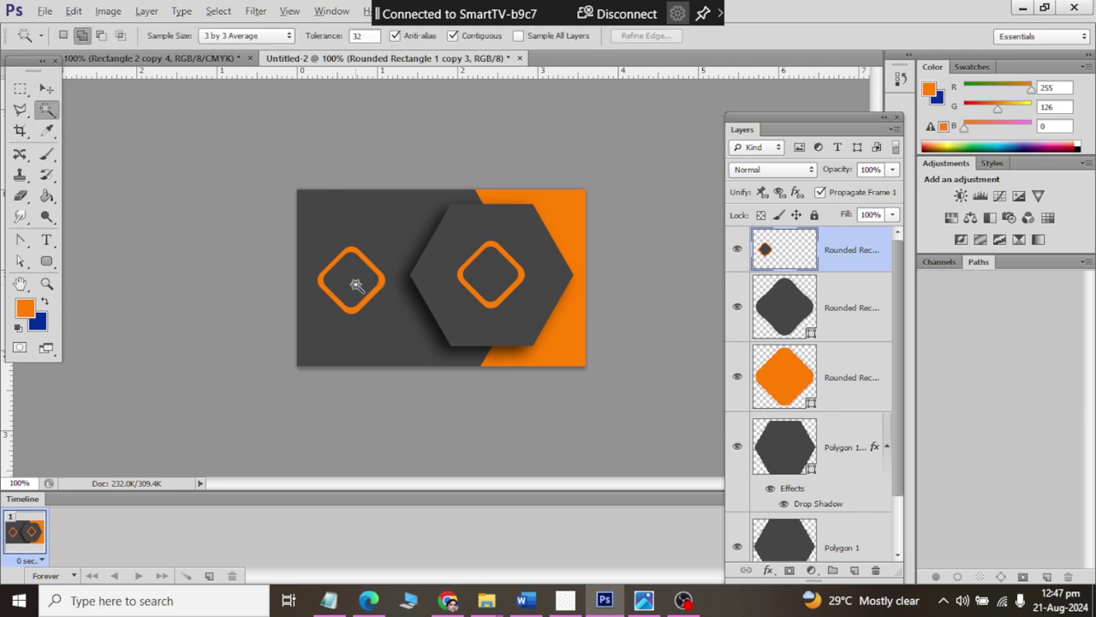
pyautogui.click(356, 287)
pyautogui.press('Delete')
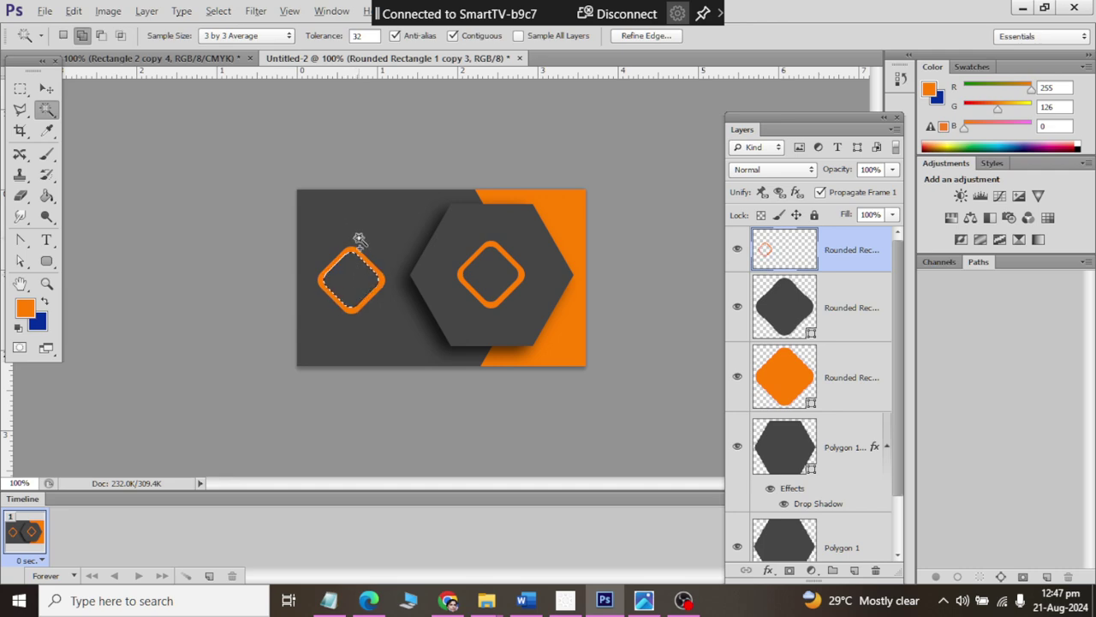
pyautogui.hotkey('ctrl', 'd')
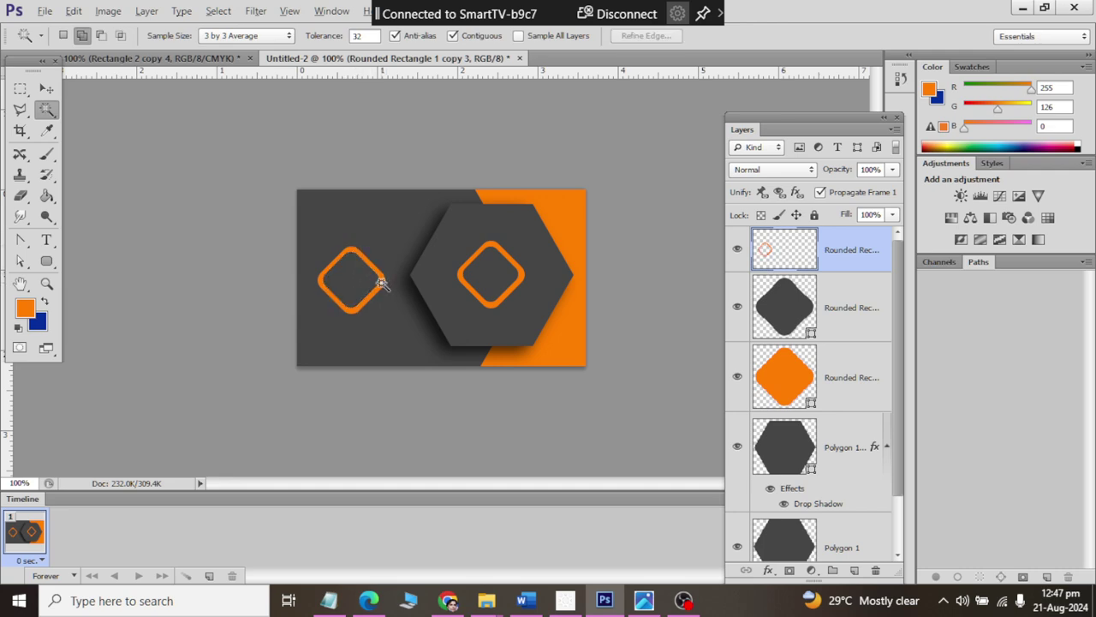
pyautogui.click(46, 88)
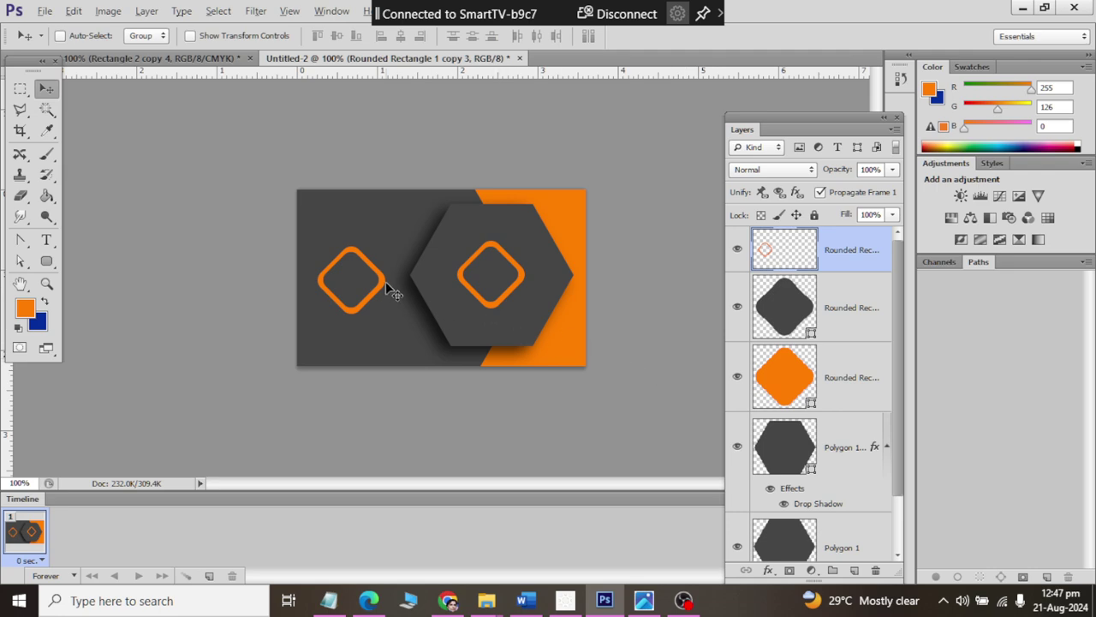
pyautogui.moveTo(384, 287)
pyautogui.mouseDown()
pyautogui.moveTo(408, 313)
pyautogui.moveTo(382, 281)
pyautogui.moveTo(385, 250)
pyautogui.mouseUp()
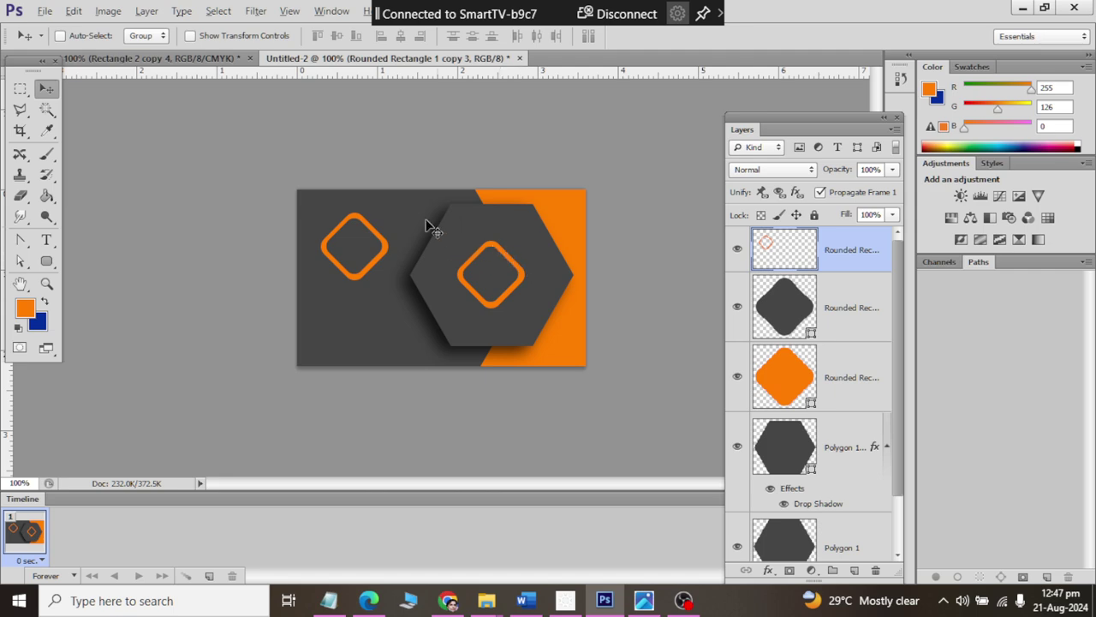
# Step: Scale the left orange ring down to 59.52% of its size
pyautogui.hotkey('ctrl', 't')
pyautogui.moveTo(388, 280); pyautogui.dragTo(376, 268)
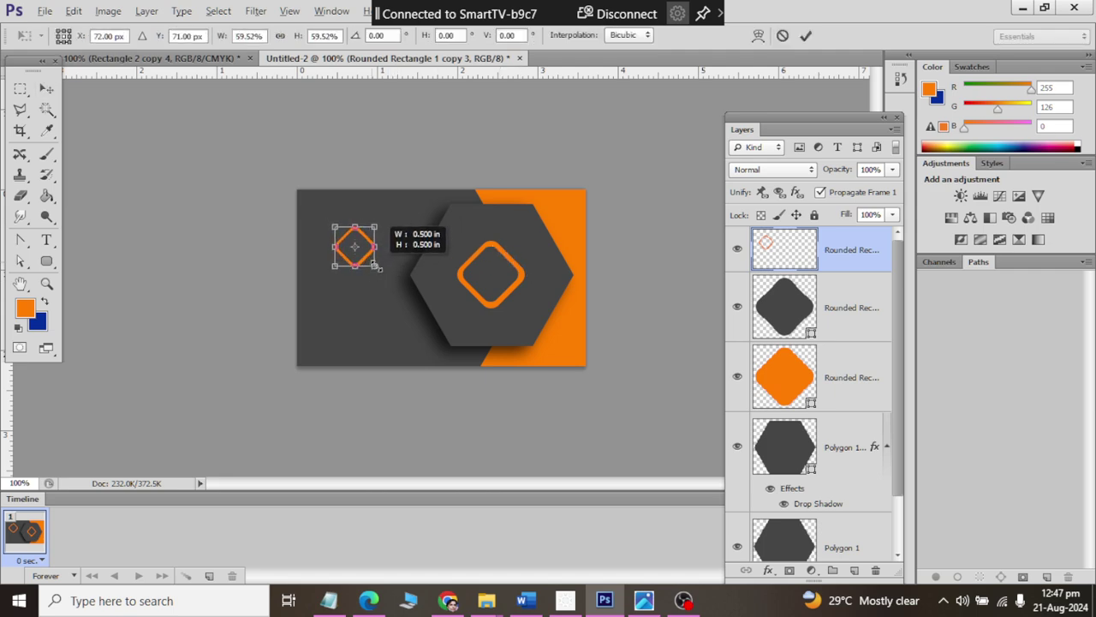
pyautogui.click(47, 88)
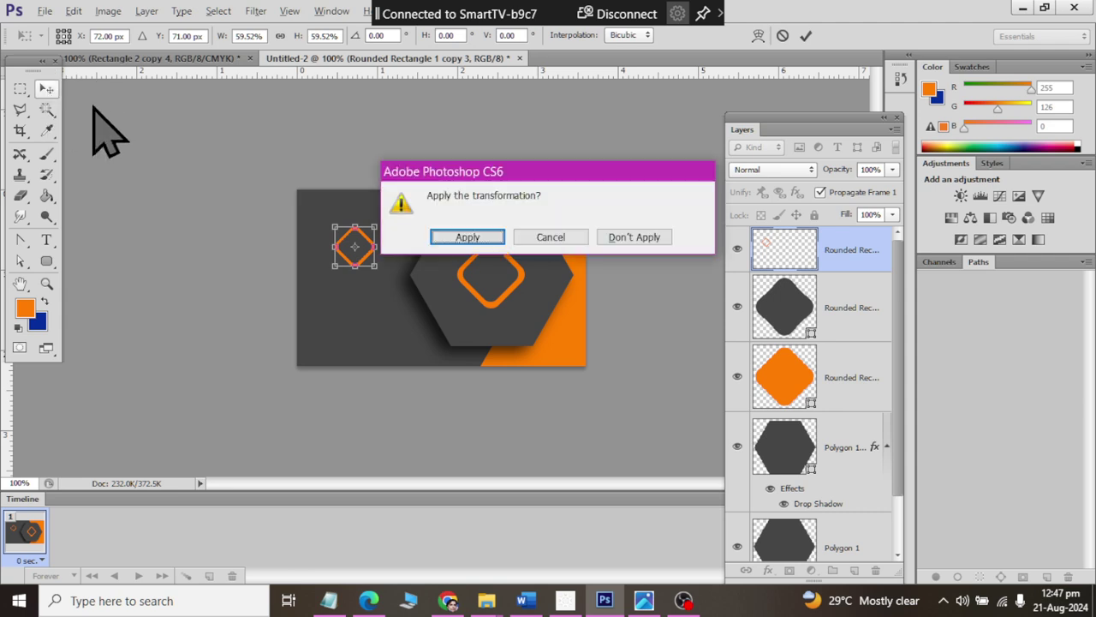
pyautogui.click(471, 239)
pyautogui.scroll(1, 367, 230)
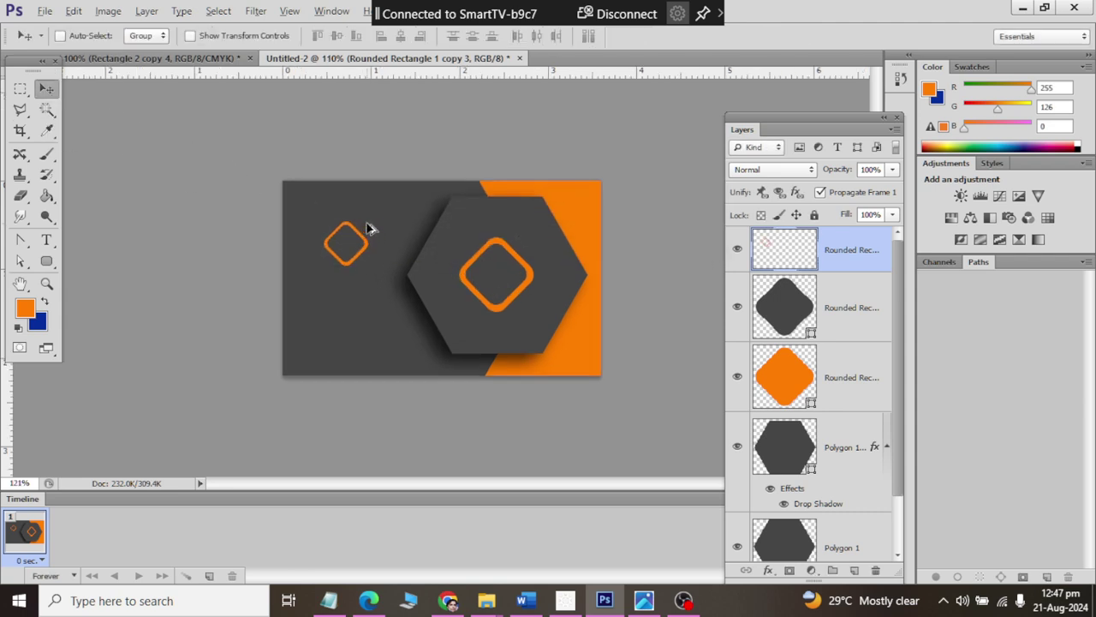
# Step: Stack duplicate copies of the ring and merge them into one thicker layer
pyautogui.hotkey('ctrl', 'j')
pyautogui.hotkey('ctrl', 'j')
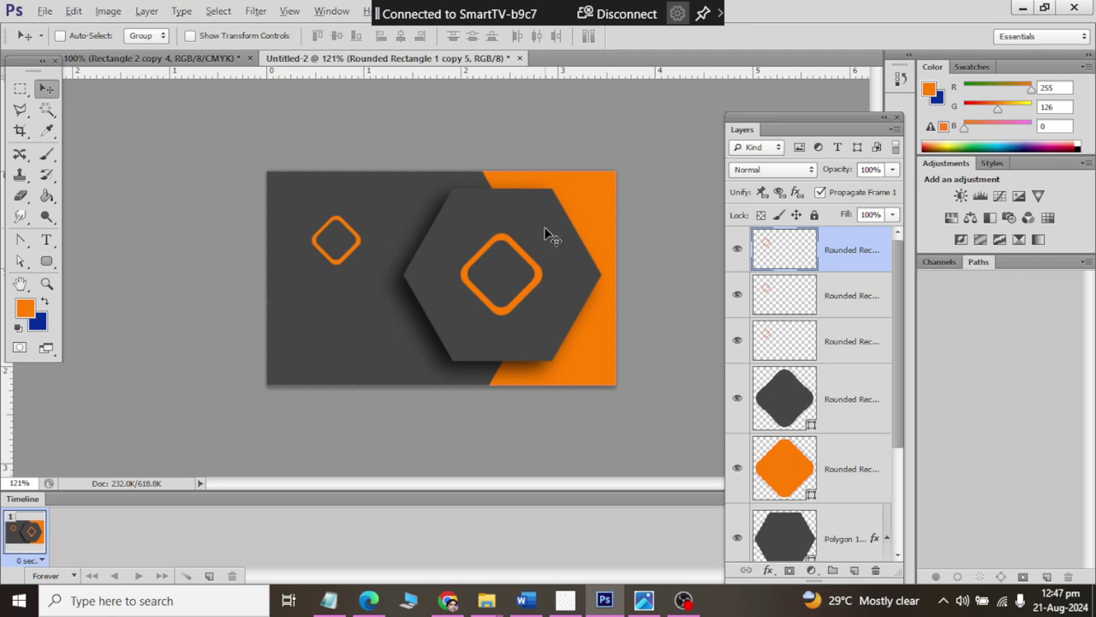
pyautogui.hotkey('ctrl', 'j')
pyautogui.hotkey('ctrl', 'j')
pyautogui.hotkey('ctrl', 'j')
pyautogui.keyDown('shift'); pyautogui.click(827, 488); pyautogui.keyUp('shift')
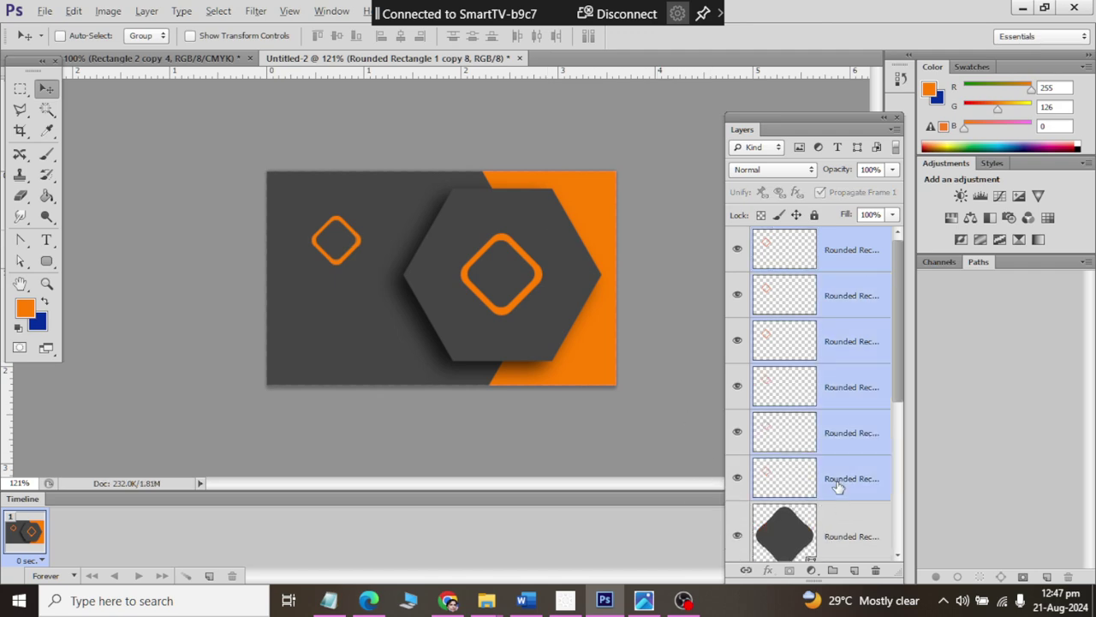
pyautogui.hotkey('ctrl', 'e')
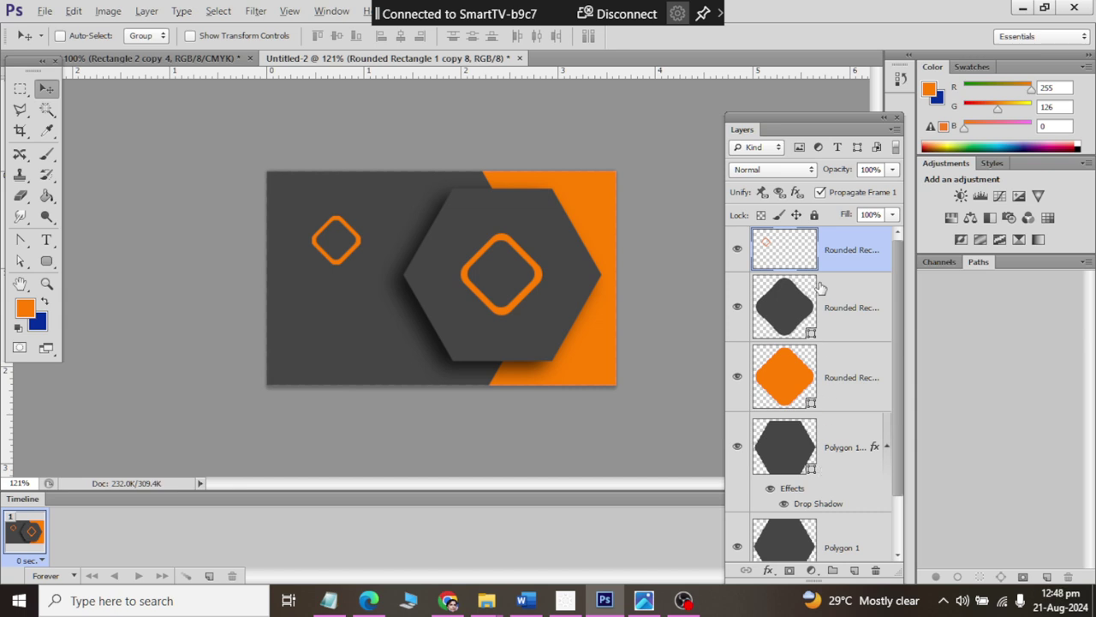
# Step: Duplicate the merged ring and scale the copy to 94% inside it
pyautogui.hotkey('ctrl', 'j')
pyautogui.hotkey('ctrl', 't')
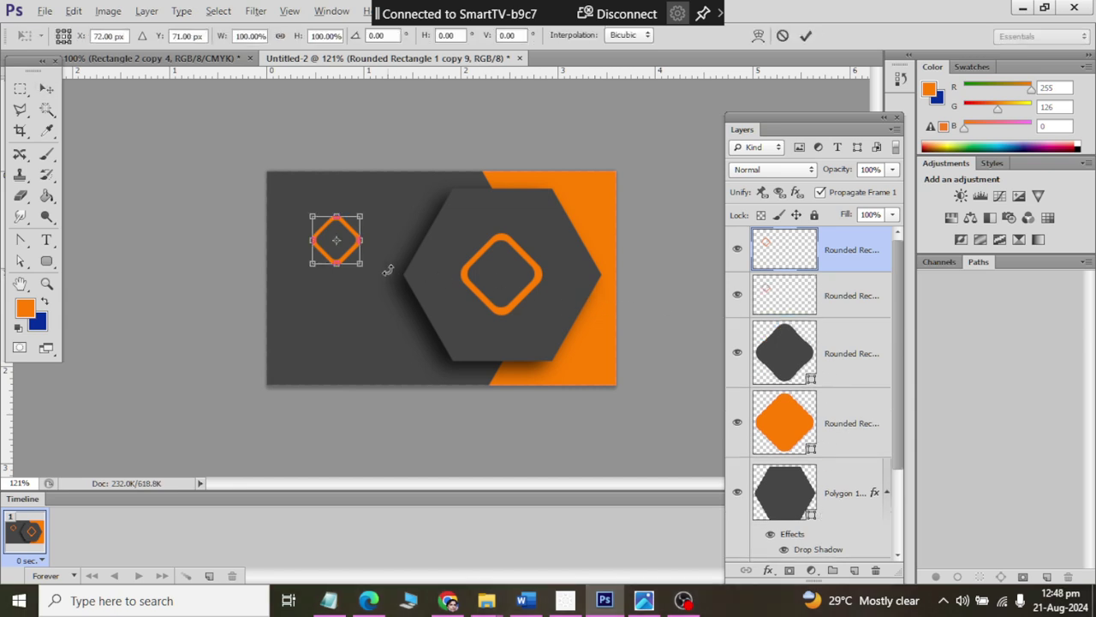
pyautogui.moveTo(364, 268); pyautogui.dragTo(361, 264)
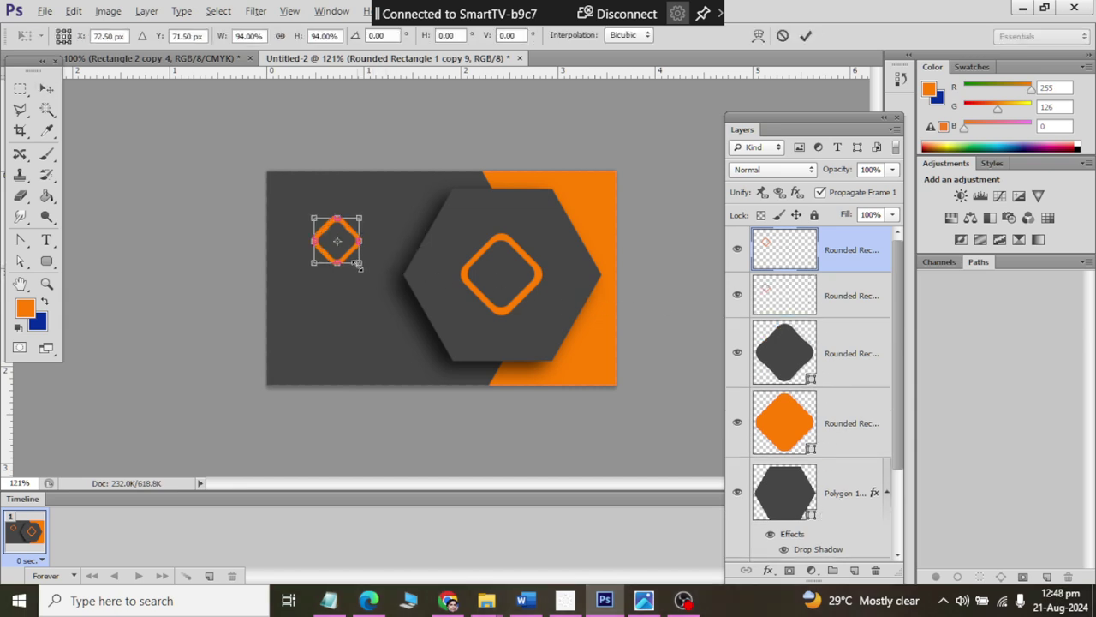
pyautogui.click(47, 88)
pyautogui.click(465, 235)
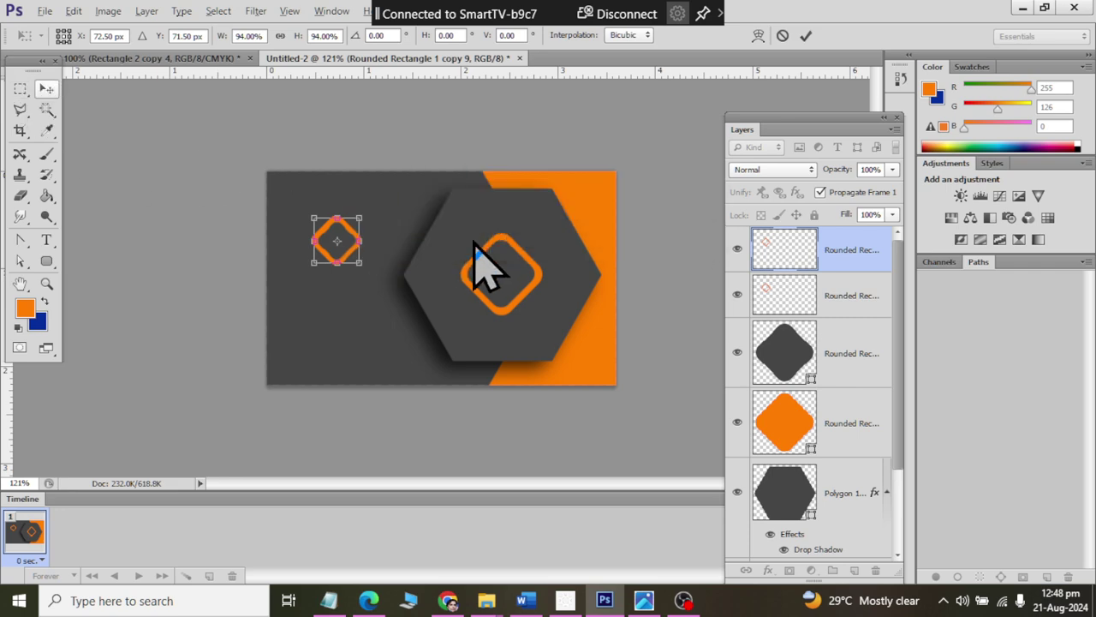
pyautogui.scroll(3, 334, 214)
pyautogui.scroll(-1, 334, 209)
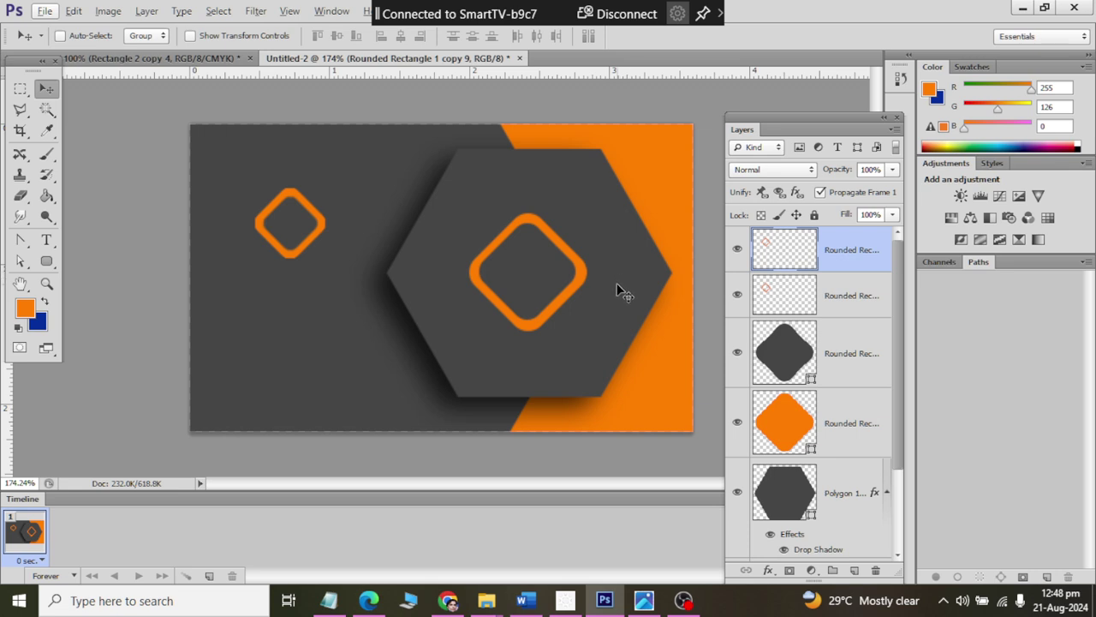
# Step: Merge the two ring layers and try a single-row marquee selection
pyautogui.keyDown('ctrl'); pyautogui.click(873, 295); pyautogui.keyUp('ctrl')
pyautogui.hotkey('ctrl', 'e')
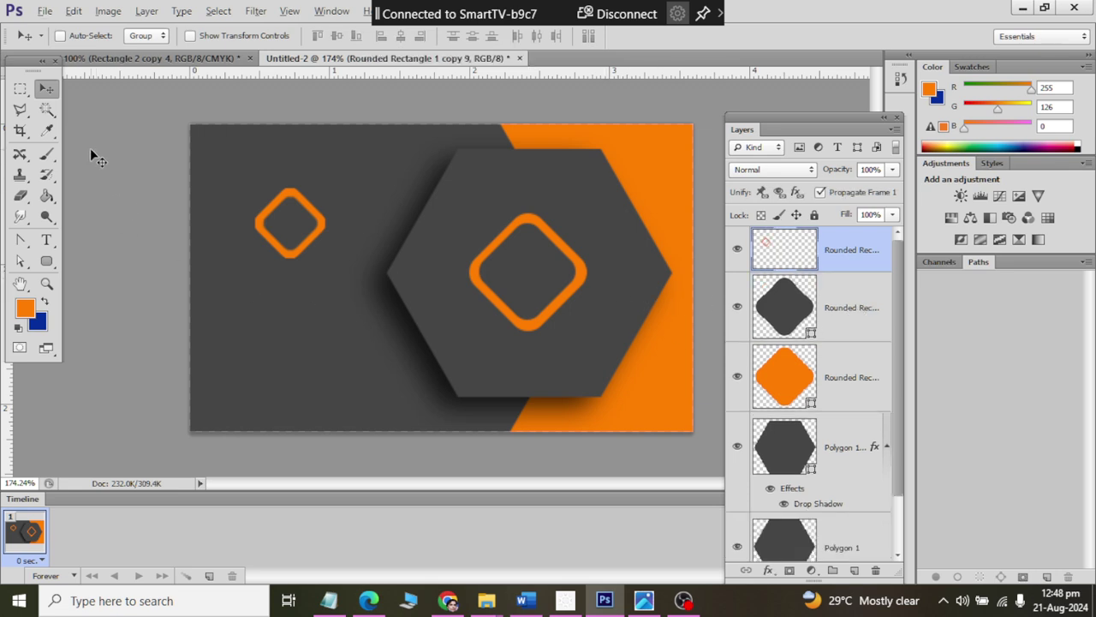
pyautogui.click(20, 88)
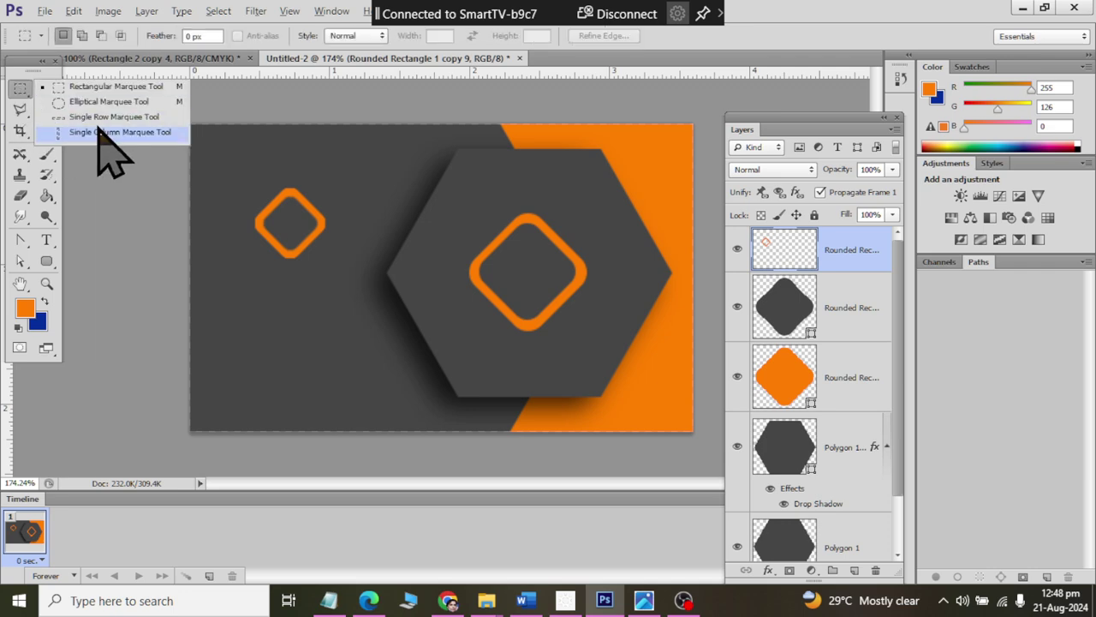
pyautogui.click(102, 118)
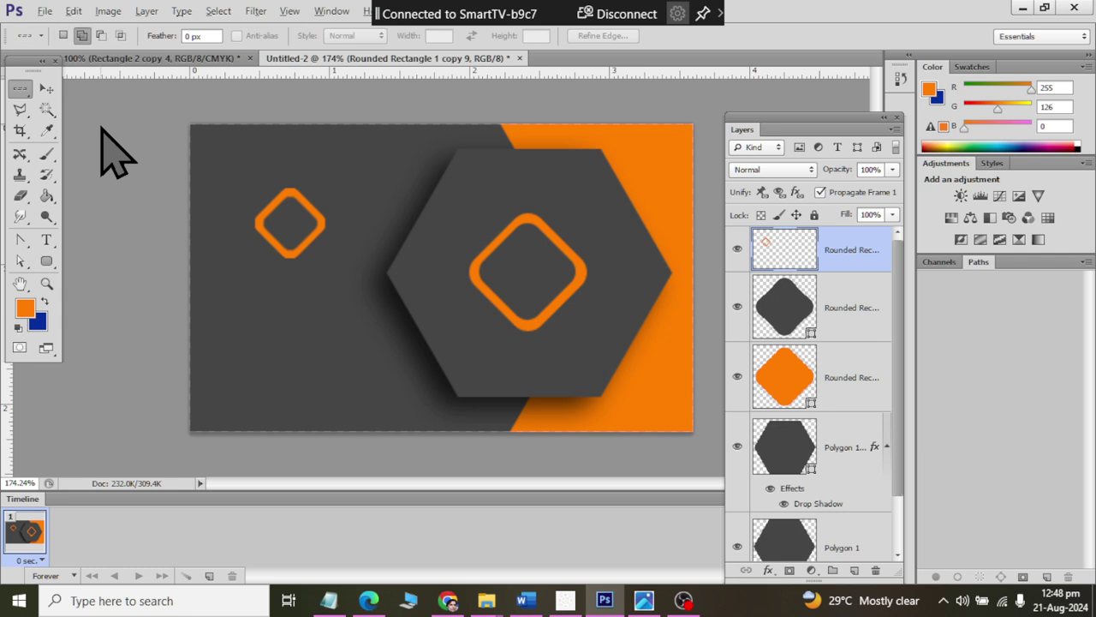
pyautogui.click(256, 218)
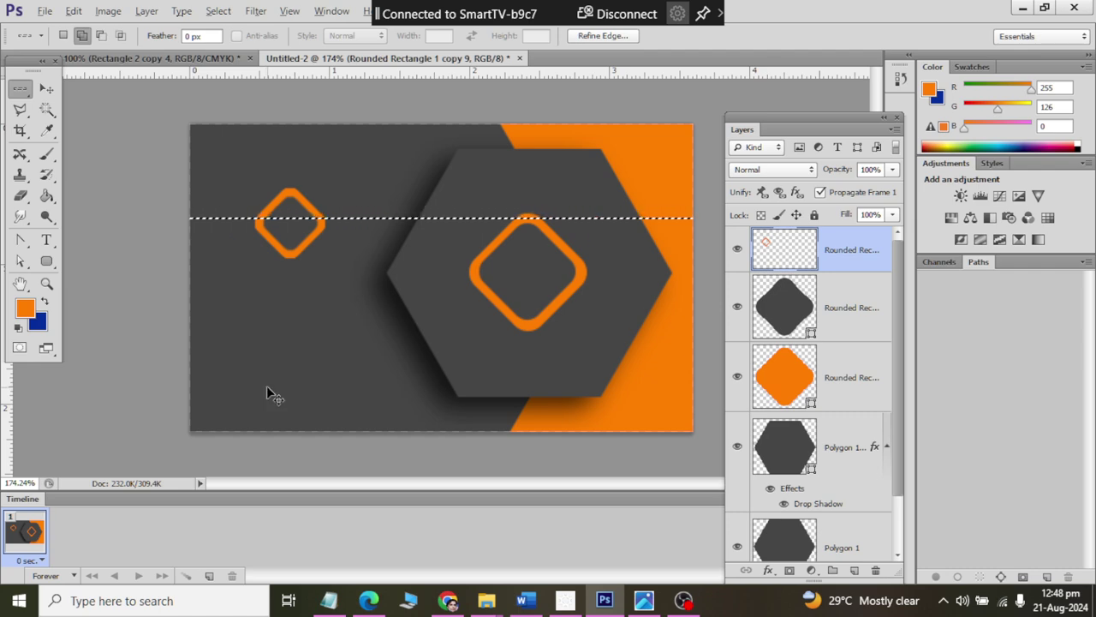
pyautogui.hotkey('ctrl', 'd')
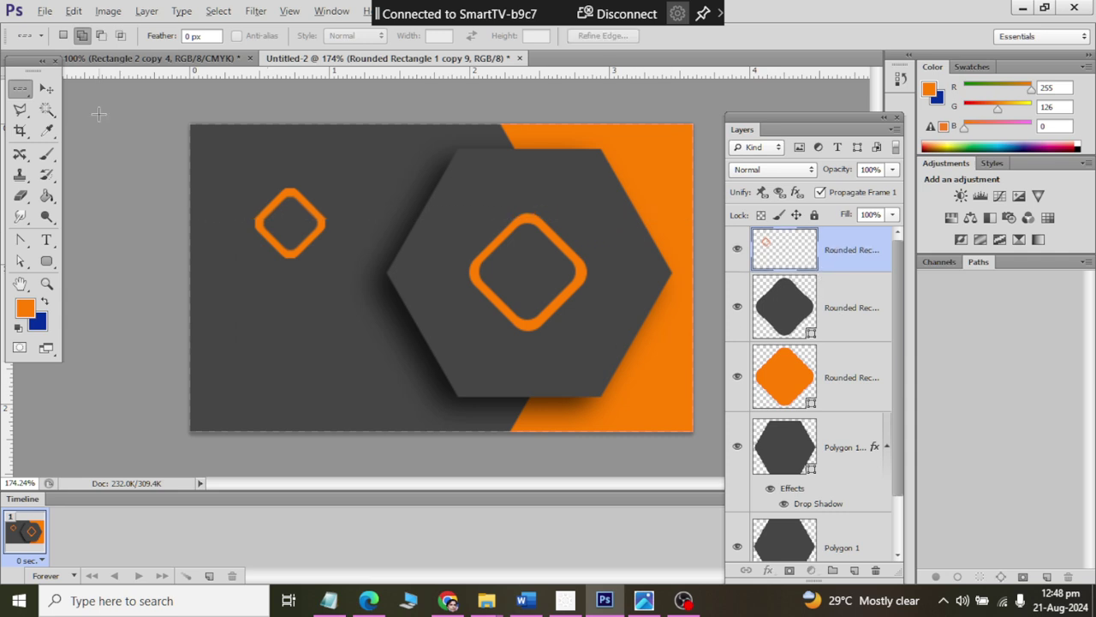
# Step: Erase the small diamond's lower half using a rectangular selection
pyautogui.rightClick(21, 88)
pyautogui.click(68, 87)
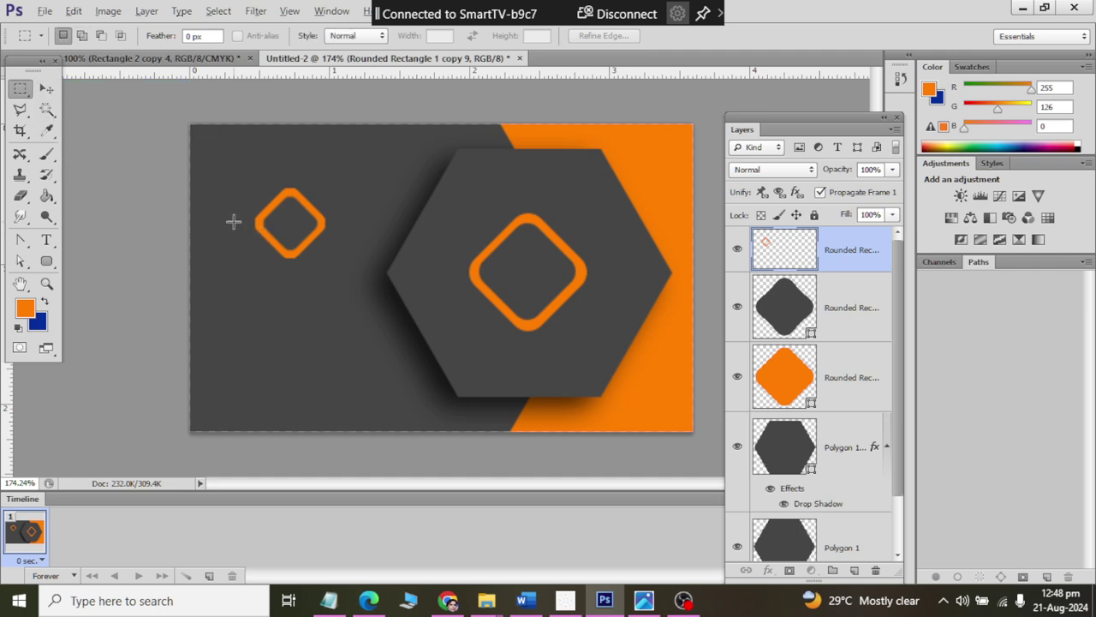
pyautogui.moveTo(233, 221); pyautogui.dragTo(465, 335)
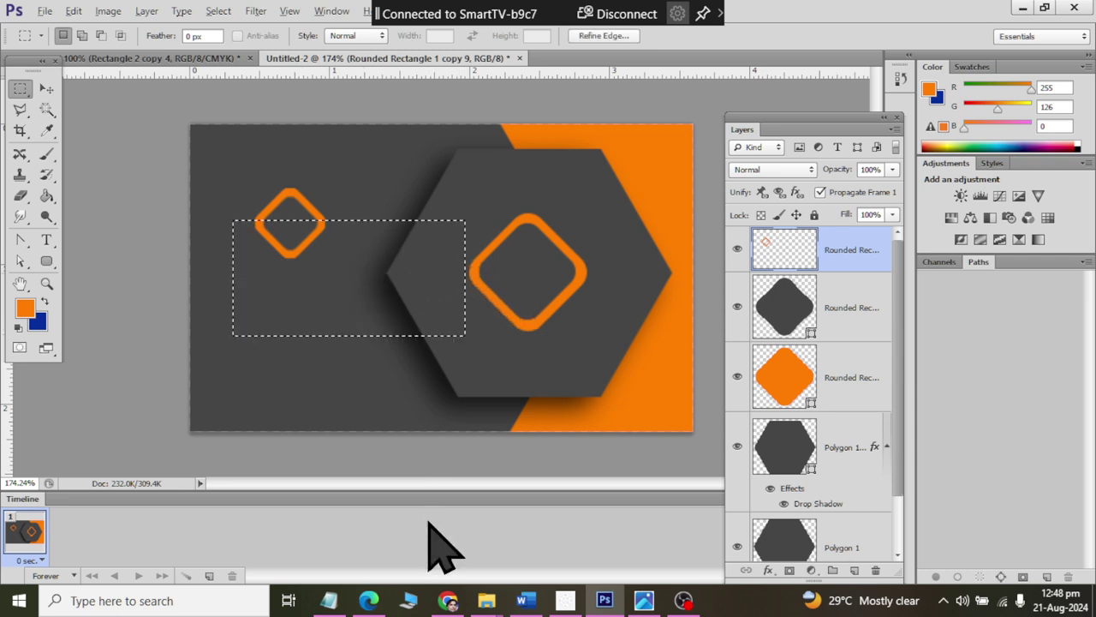
pyautogui.press('Delete')
# Step: Scale the orange chevron to about 78% and place it inside the large diamond
pyautogui.hotkey('ctrl', 'd')
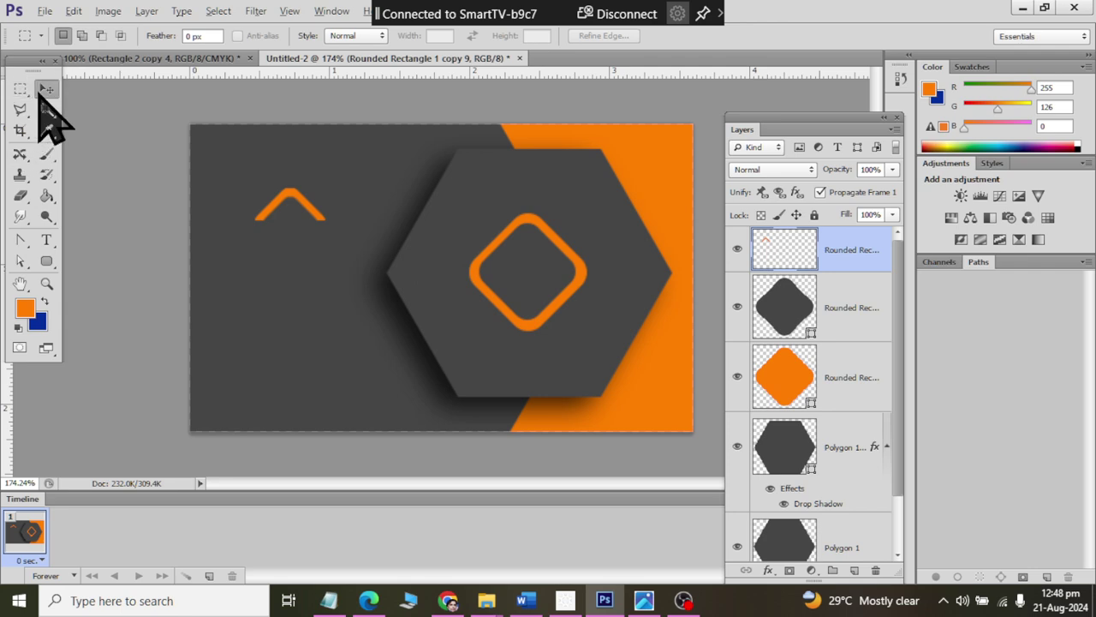
pyautogui.click(43, 90)
pyautogui.hotkey('ctrl', 't')
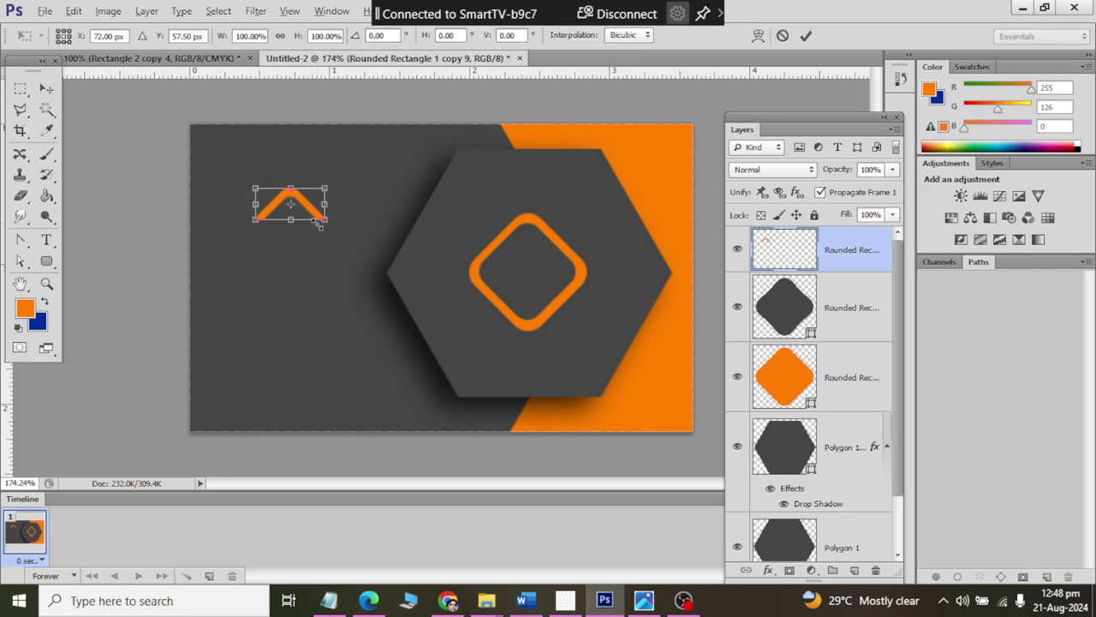
pyautogui.moveTo(325, 221)
pyautogui.mouseDown()
pyautogui.moveTo(319, 215)
pyautogui.moveTo(532, 266)
pyautogui.mouseUp()
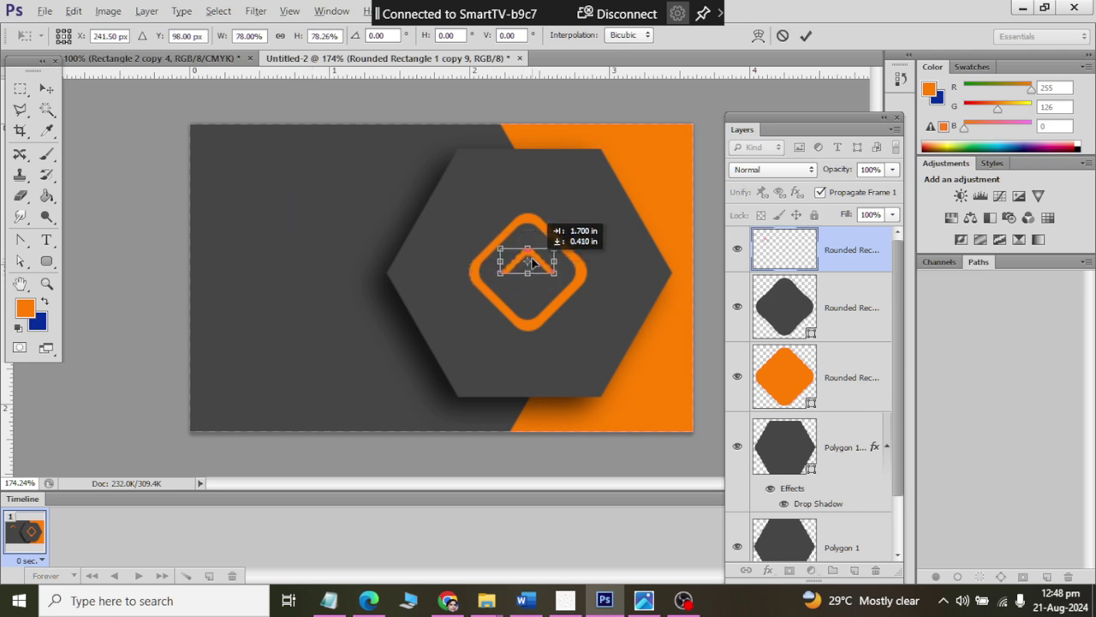
pyautogui.click(46, 89)
pyautogui.click(481, 239)
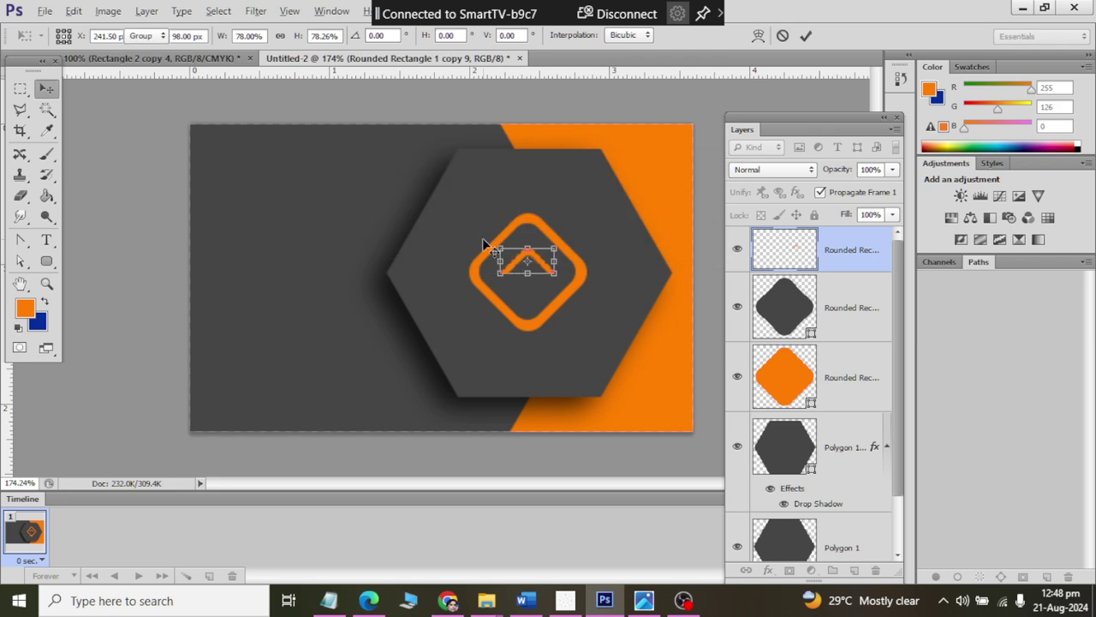
# Step: Switch back to the reference business-card photo
pyautogui.scroll(-5, 434, 201)
pyautogui.scroll(2, 442, 219)
pyautogui.scroll(2, 442, 223)
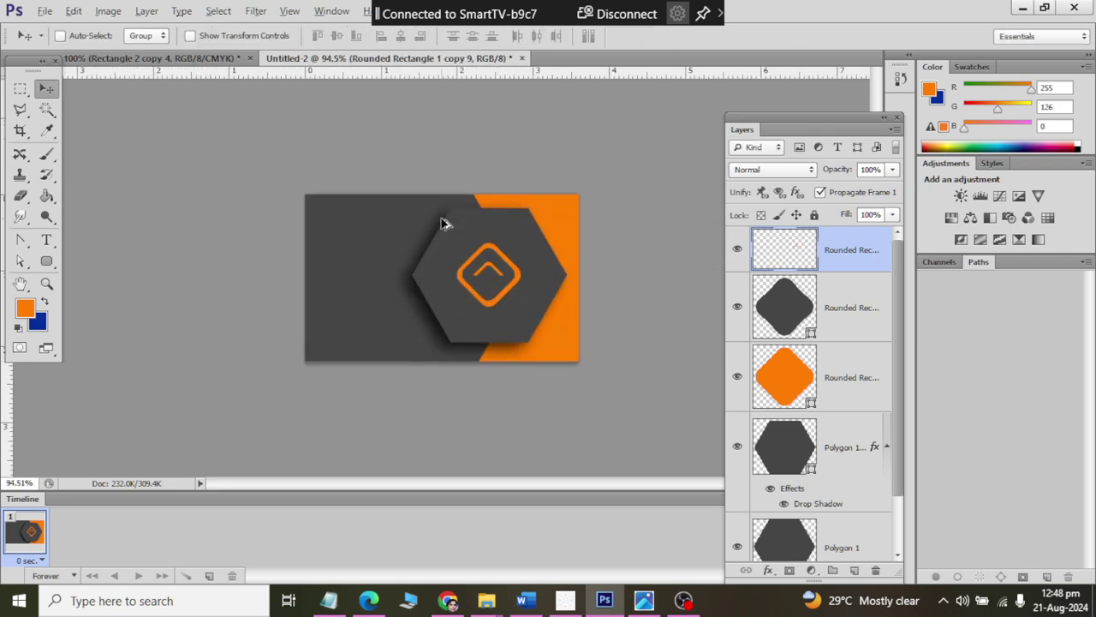
pyautogui.hotkey('alt', 'Tab')
pyautogui.hotkey('alt', 'Tab')
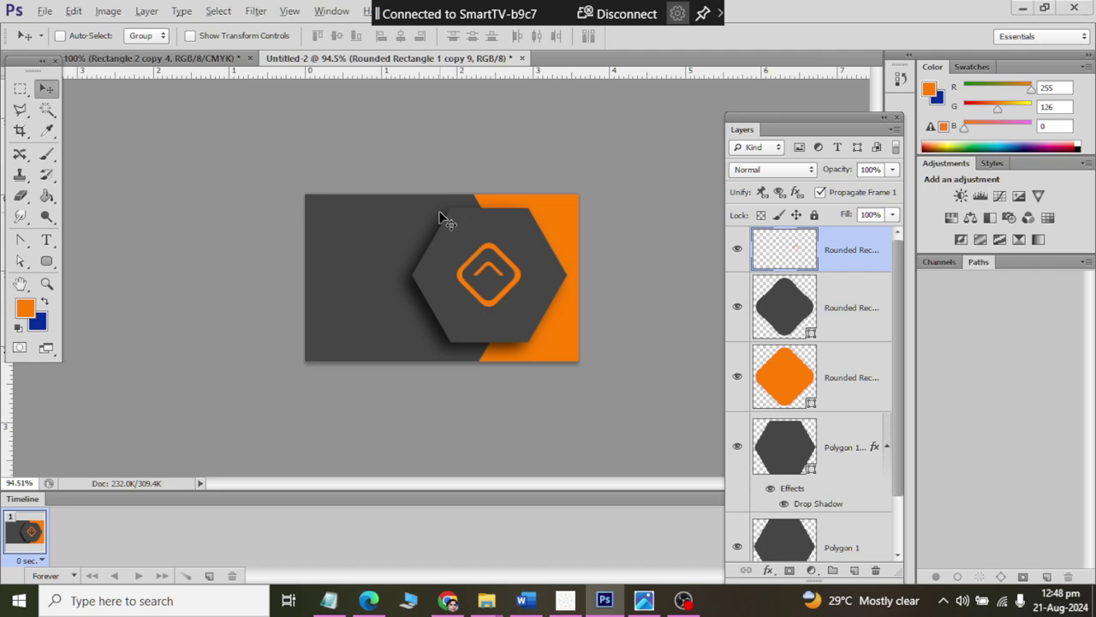
pyautogui.hotkey('alt', 'Tab')
pyautogui.scroll(-2, 484, 232)
pyautogui.scroll(-1, 484, 233)
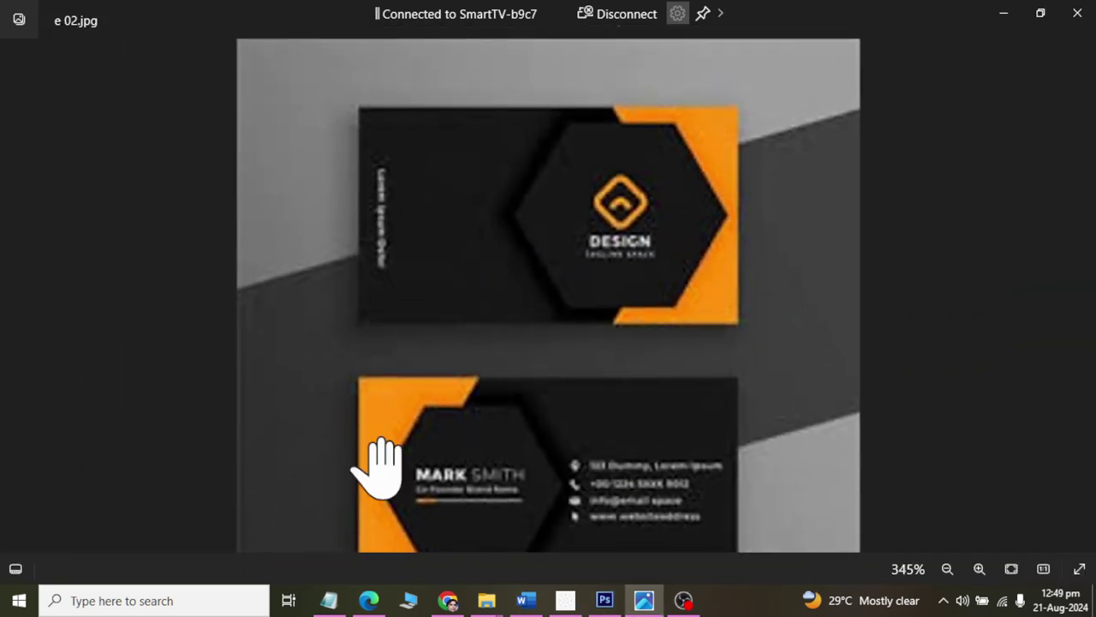
pyautogui.hotkey('alt', 'Tab')
pyautogui.hotkey('alt', 'Tab')
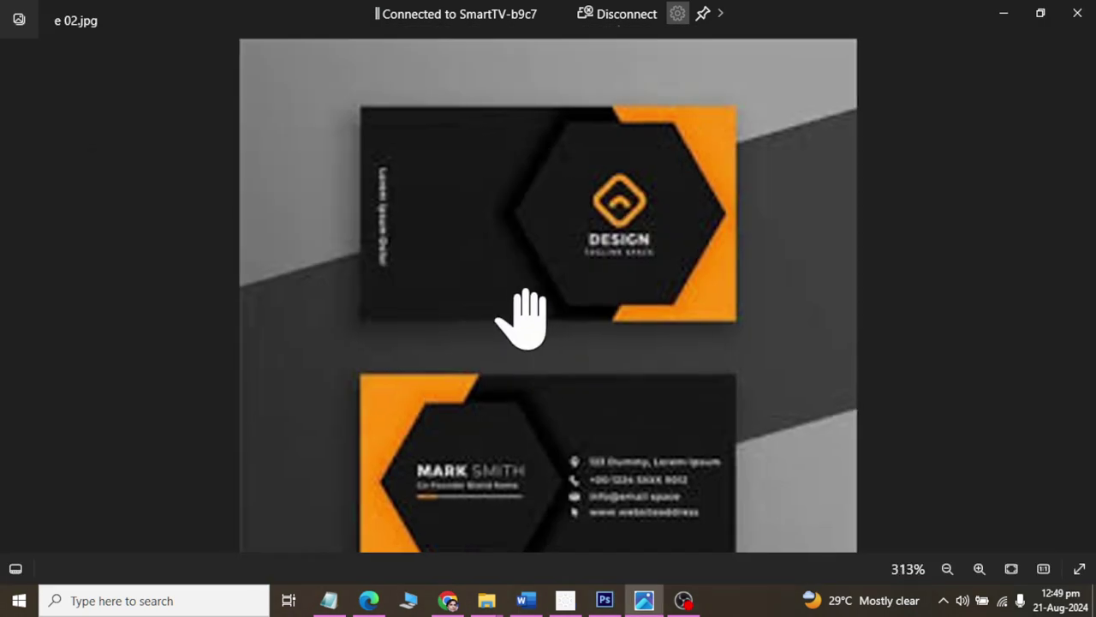
pyautogui.scroll(-5, 524, 304)
pyautogui.scroll(3, 526, 293)
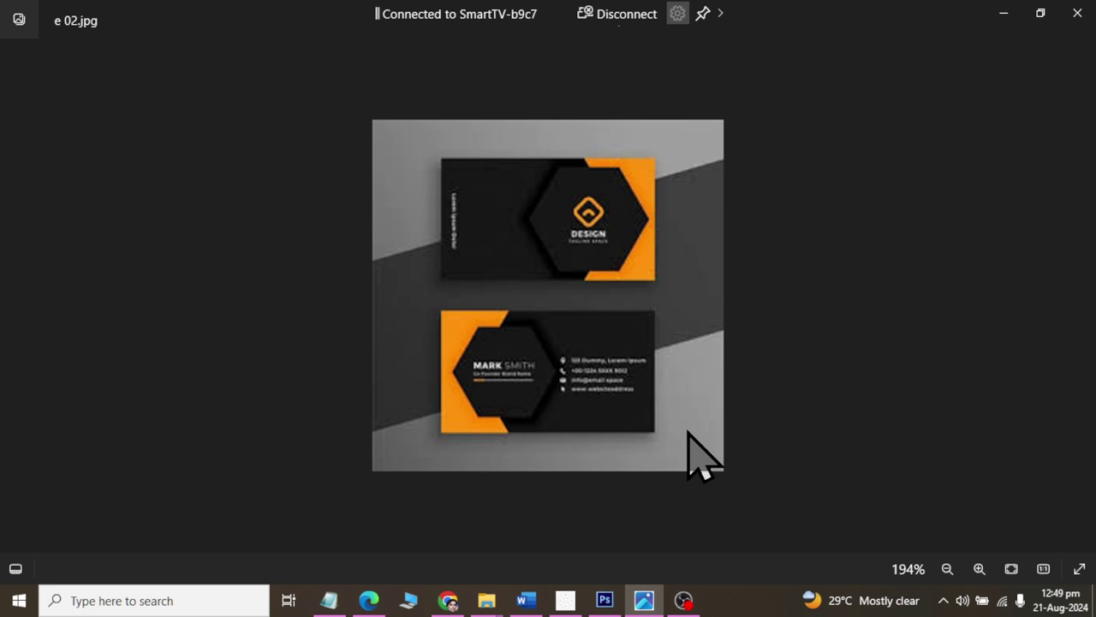
pyautogui.hotkey('alt', 'Tab')
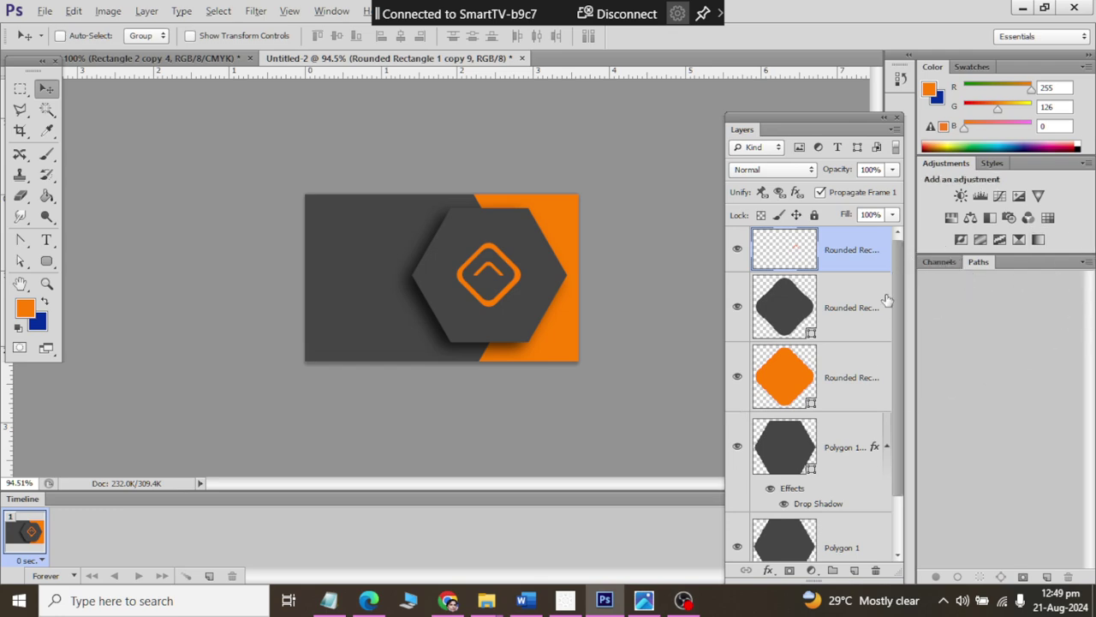
# Step: Group the selected card layers into a group named 01
pyautogui.scroll(-2, 880, 427)
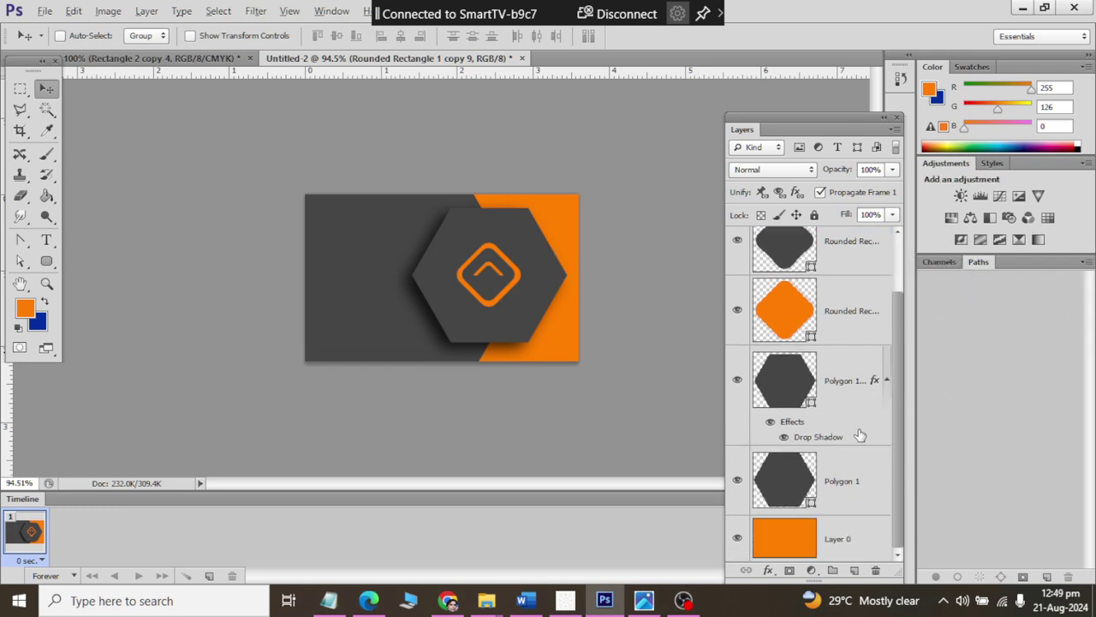
pyautogui.keyDown('shift'); pyautogui.click(835, 555); pyautogui.keyUp('shift')
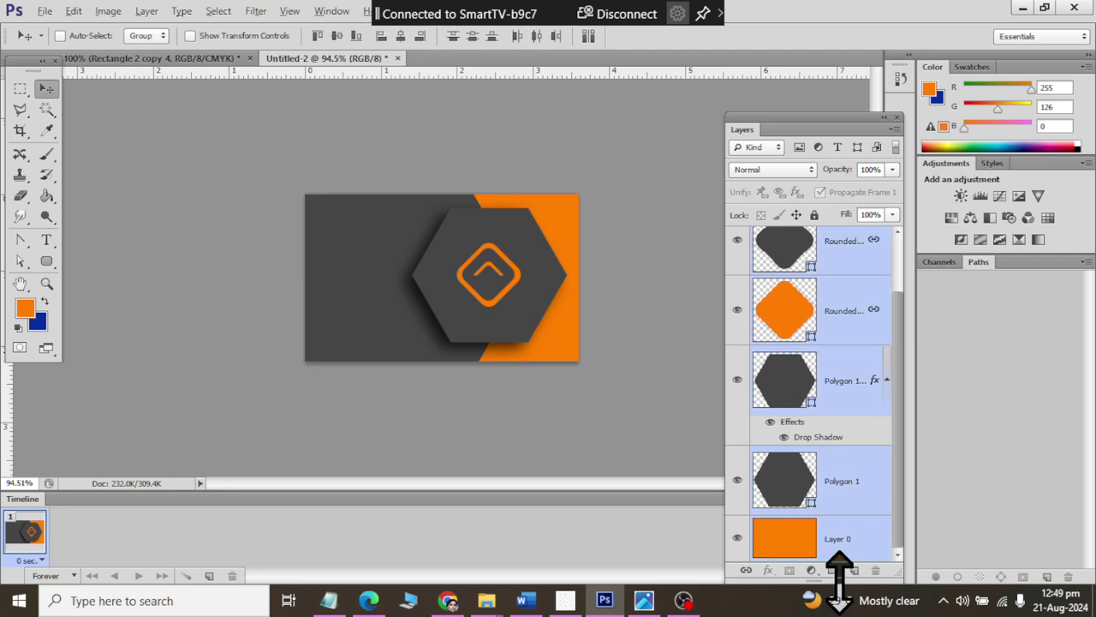
pyautogui.hotkey('ctrl', 'g')
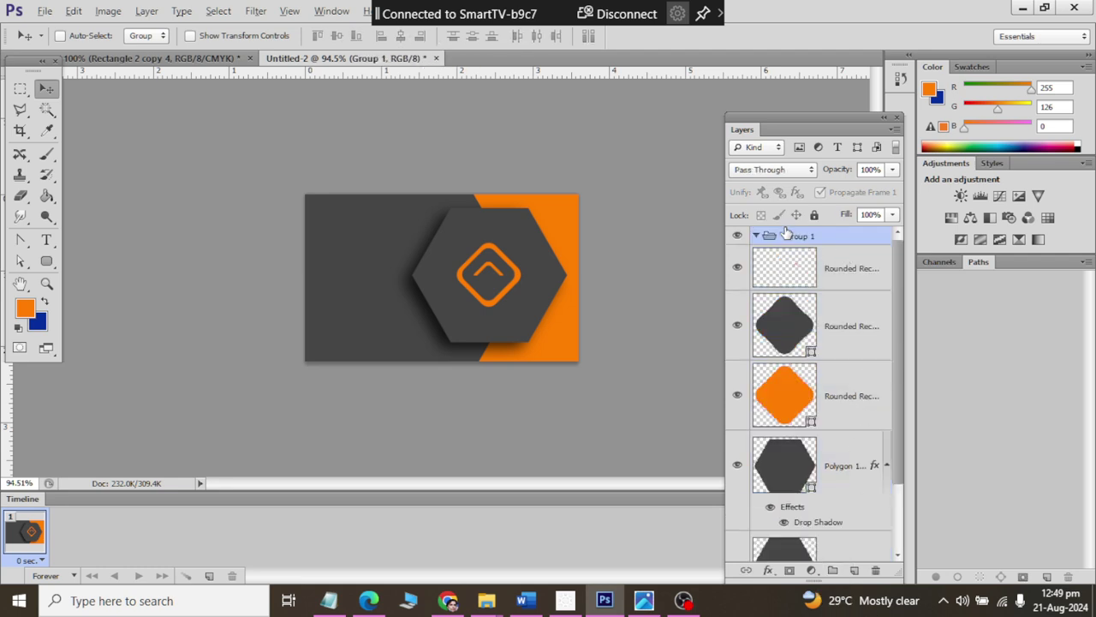
pyautogui.doubleClick(788, 235)
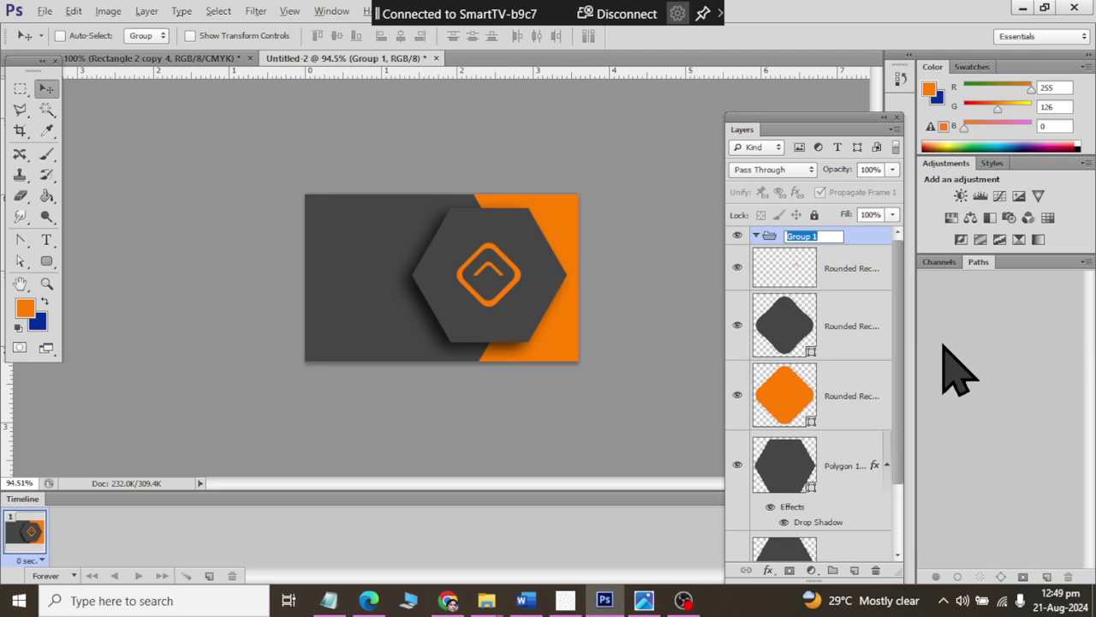
pyautogui.write('01')
pyautogui.press('Return')
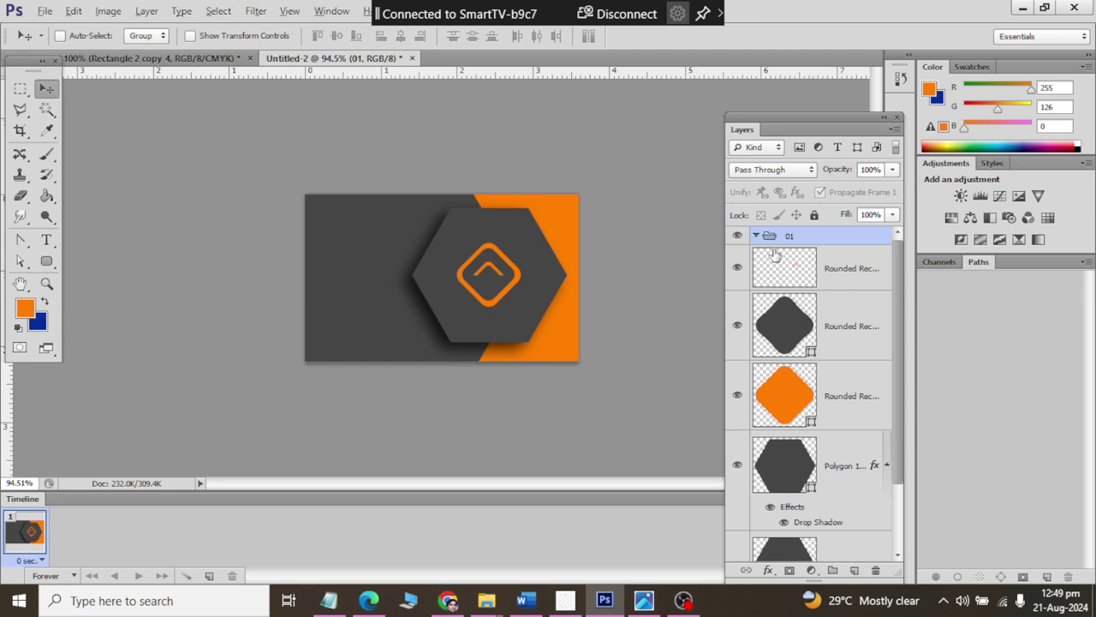
# Step: Move the remaining layers down to Layer 0 into group 01 and collapse it
pyautogui.click(797, 261)
pyautogui.scroll(-3, 805, 300)
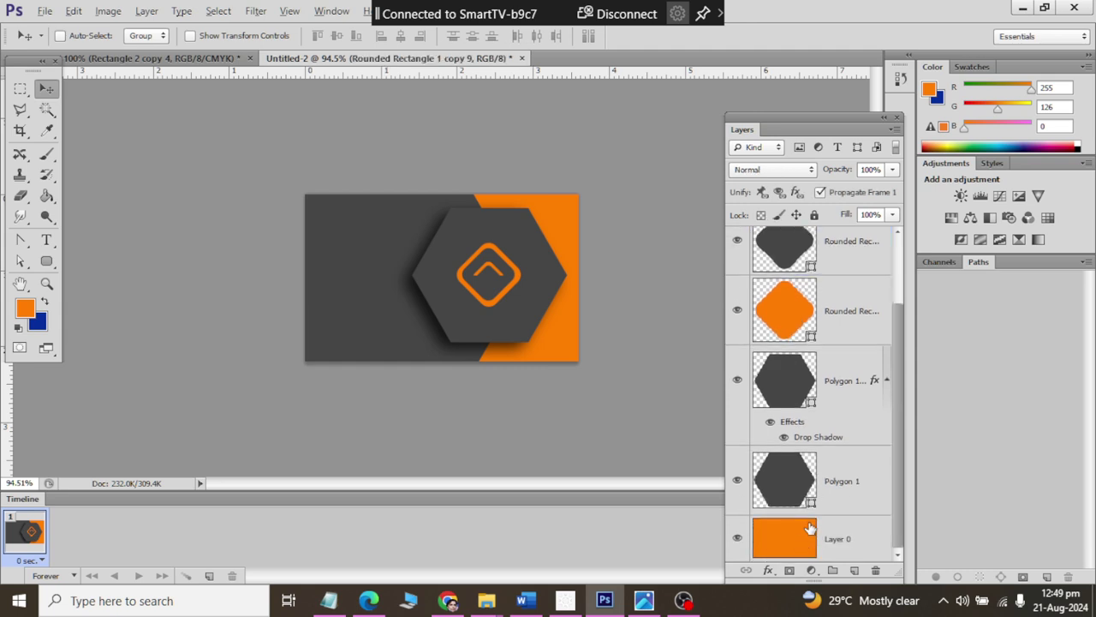
pyautogui.keyDown('shift'); pyautogui.click(810, 529); pyautogui.keyUp('shift')
pyautogui.scroll(2, 811, 479)
pyautogui.moveTo(863, 268); pyautogui.dragTo(786, 238)
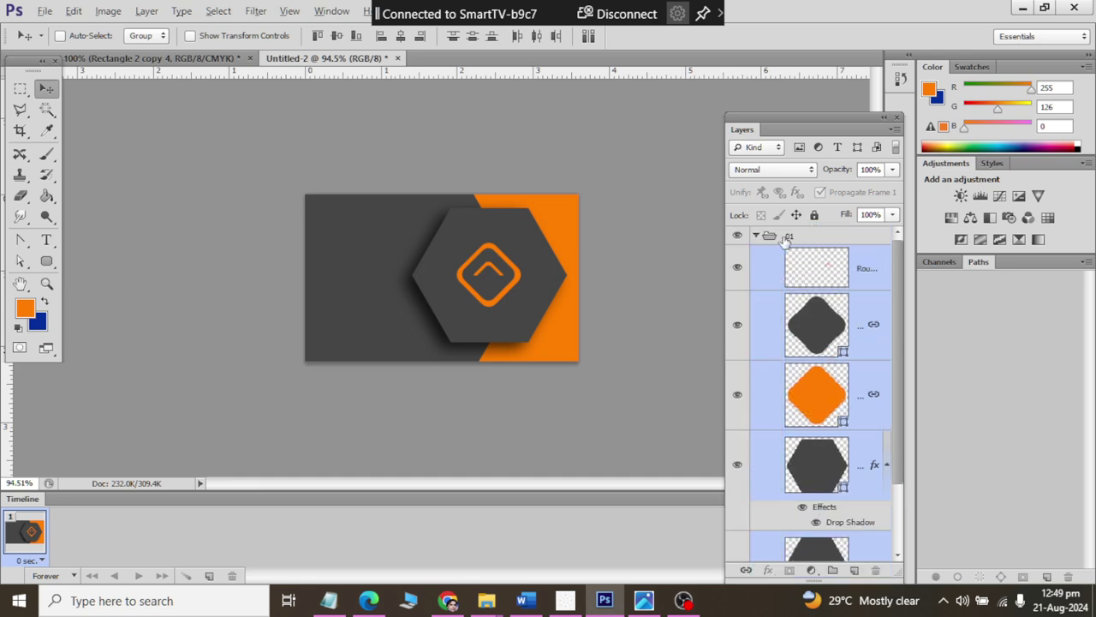
pyautogui.click(755, 237)
pyautogui.click(832, 424)
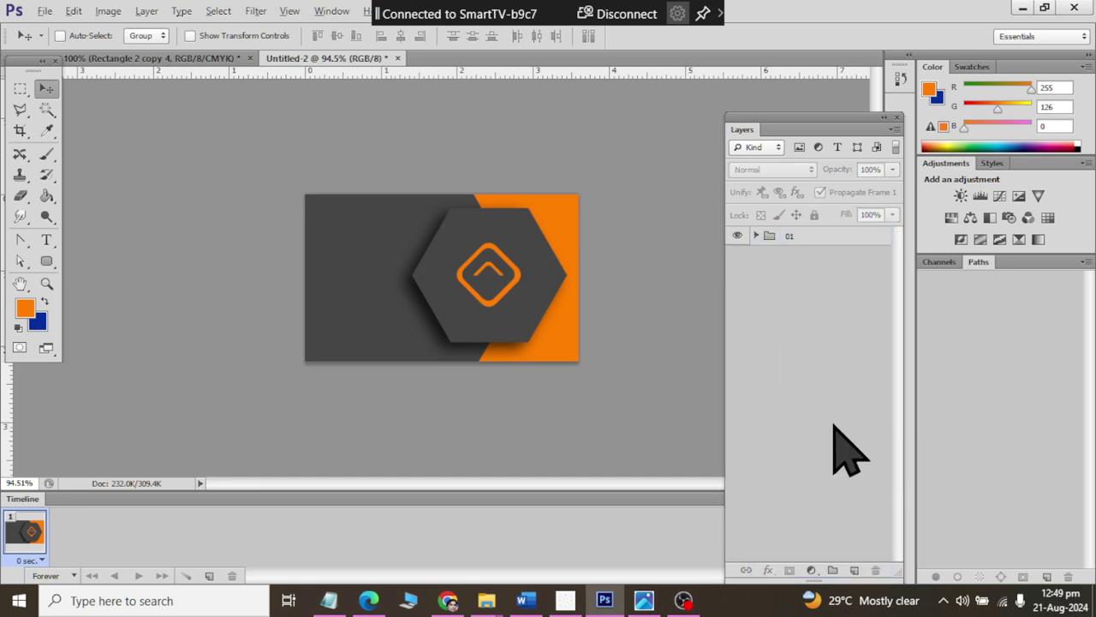
# Step: Duplicate group 01 as 01 copy, then merge 01's layers into one
pyautogui.click(800, 244)
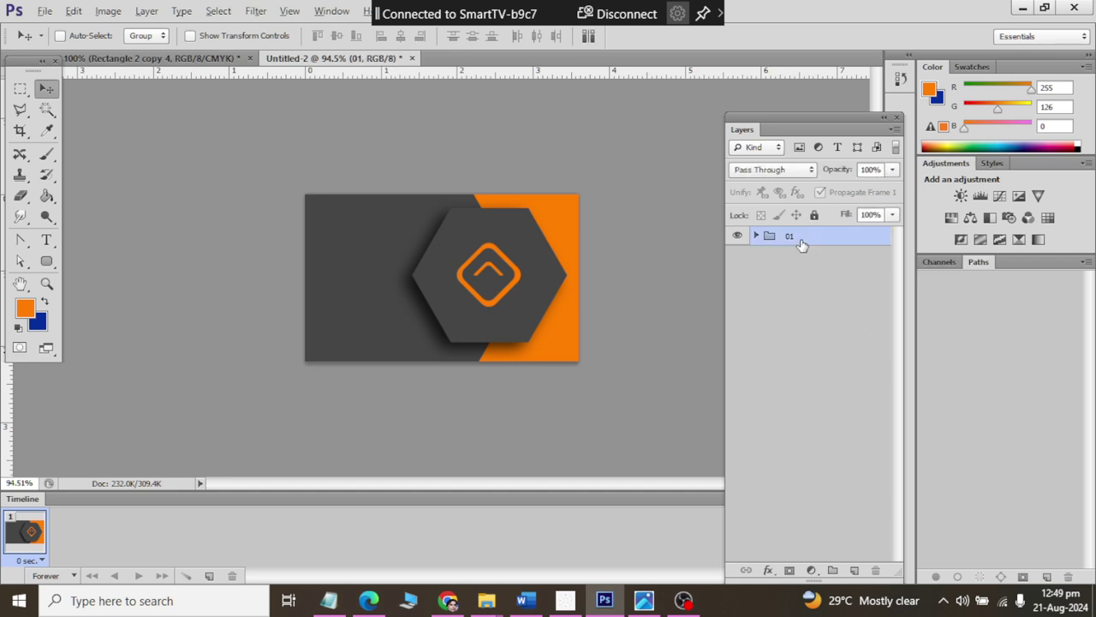
pyautogui.hotkey('ctrl', 'j')
pyautogui.click(756, 254)
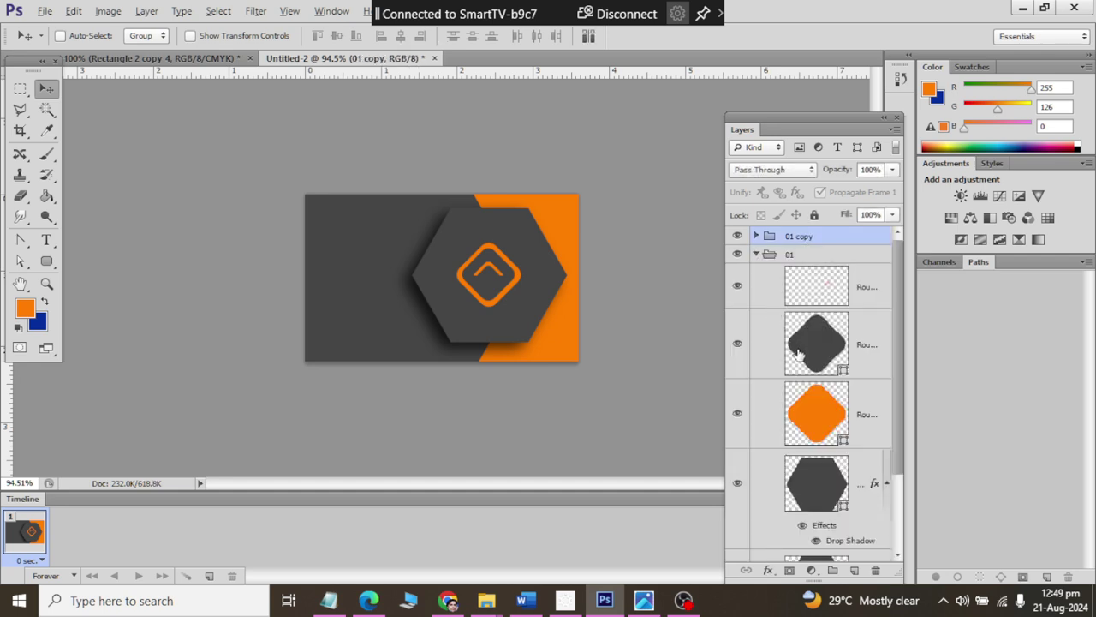
pyautogui.click(807, 275)
pyautogui.scroll(-3, 821, 448)
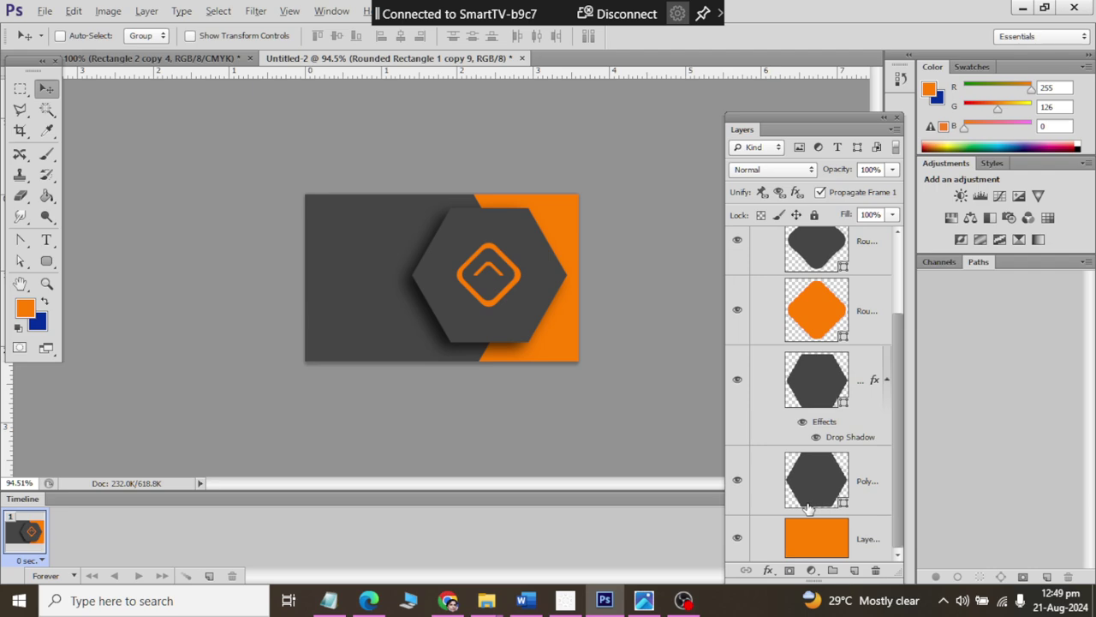
pyautogui.keyDown('shift'); pyautogui.click(818, 552); pyautogui.keyUp('shift')
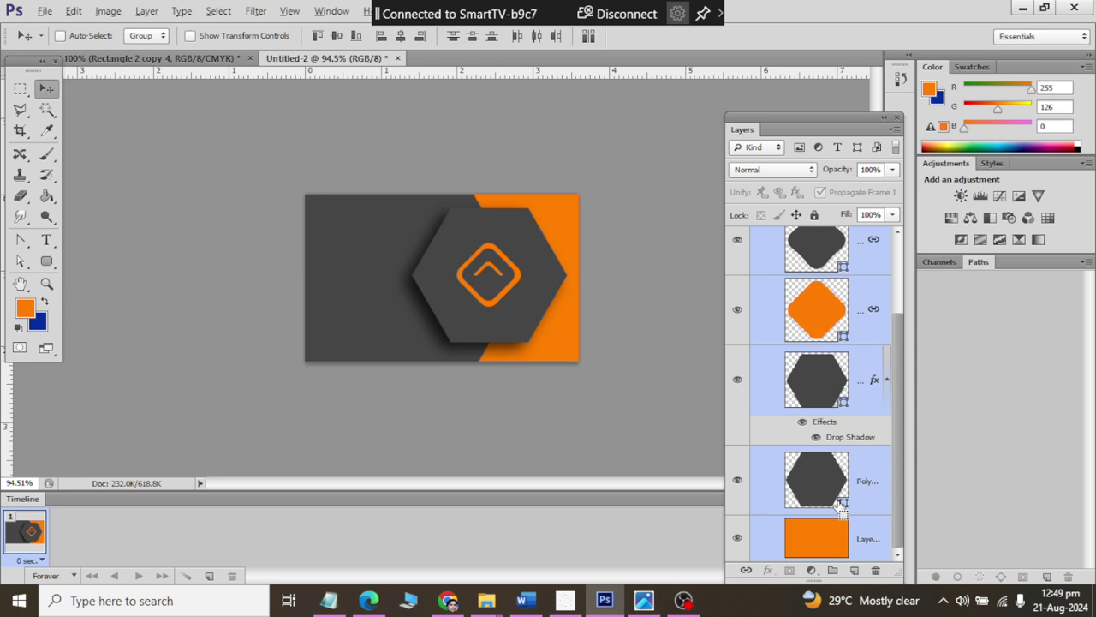
pyautogui.hotkey('ctrl', 'e')
pyautogui.click(756, 255)
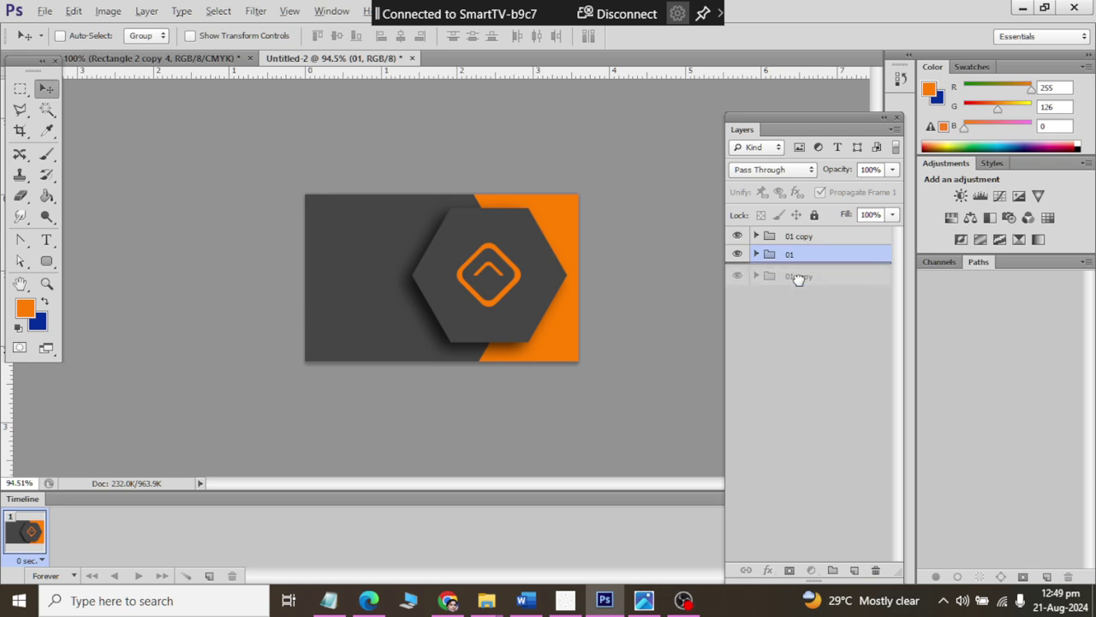
pyautogui.moveTo(800, 244); pyautogui.dragTo(770, 256)
pyautogui.click(737, 256)
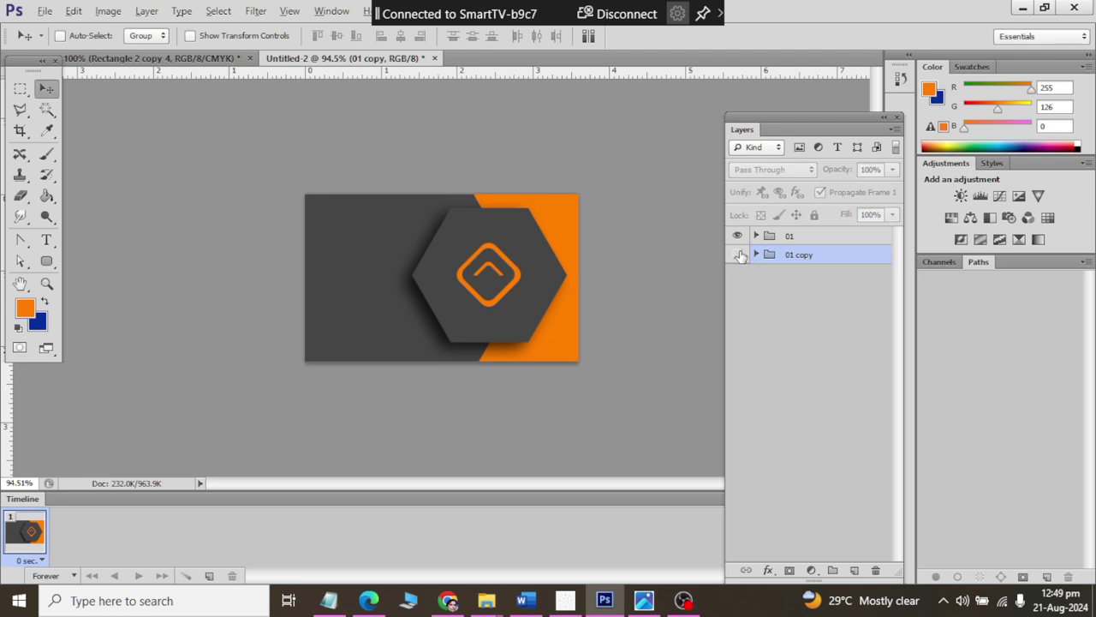
pyautogui.click(755, 236)
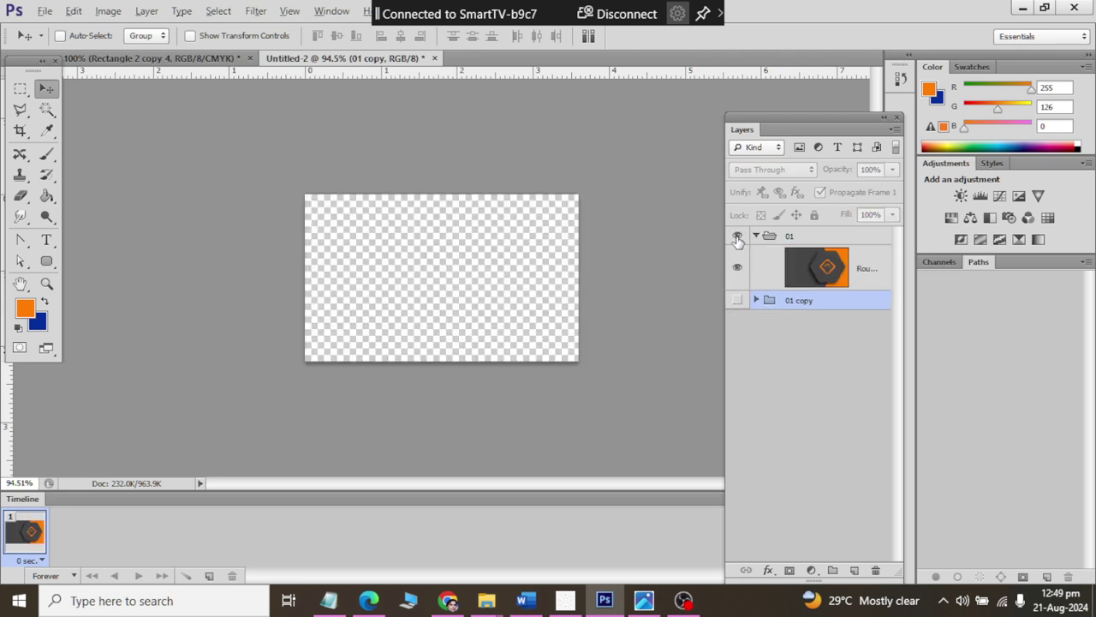
pyautogui.click(737, 237)
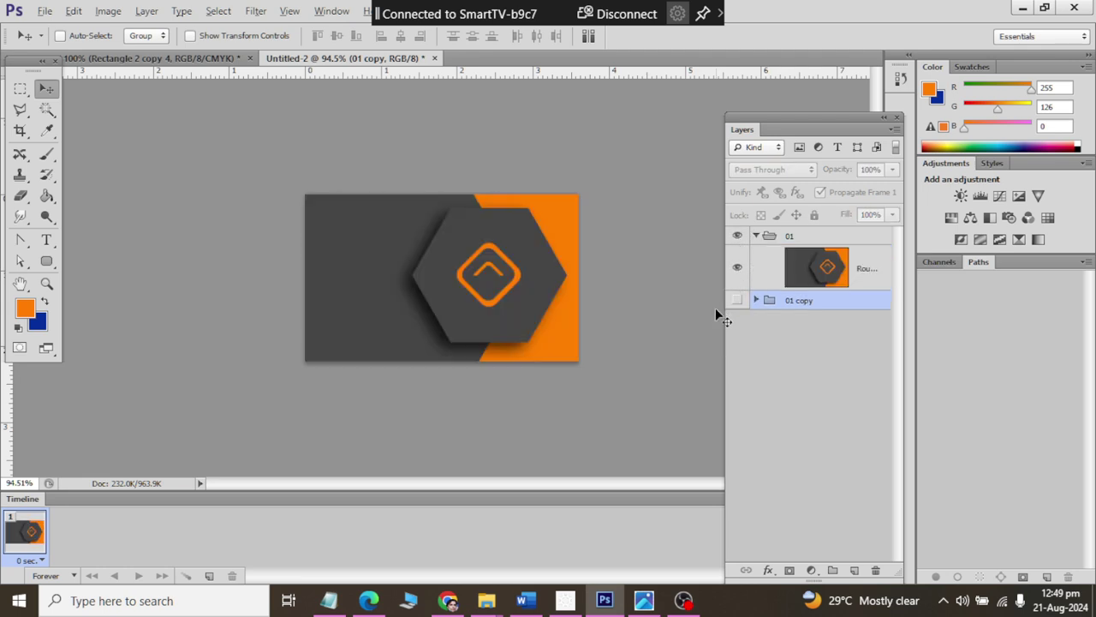
pyautogui.click(781, 282)
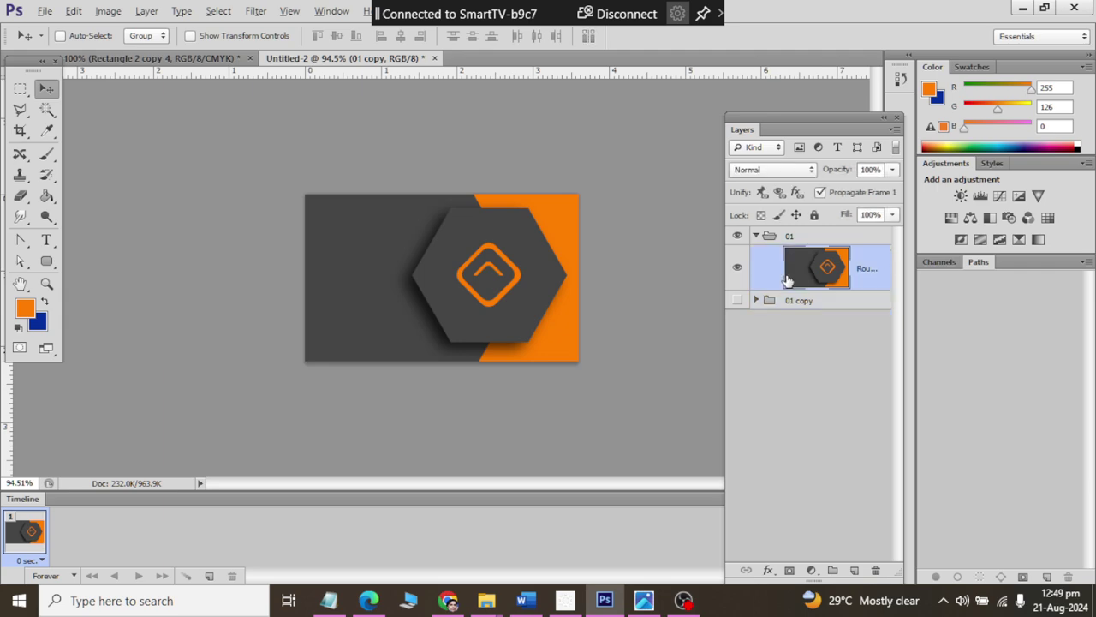
pyautogui.keyDown('ctrl'); pyautogui.click(788, 281); pyautogui.keyUp('ctrl')
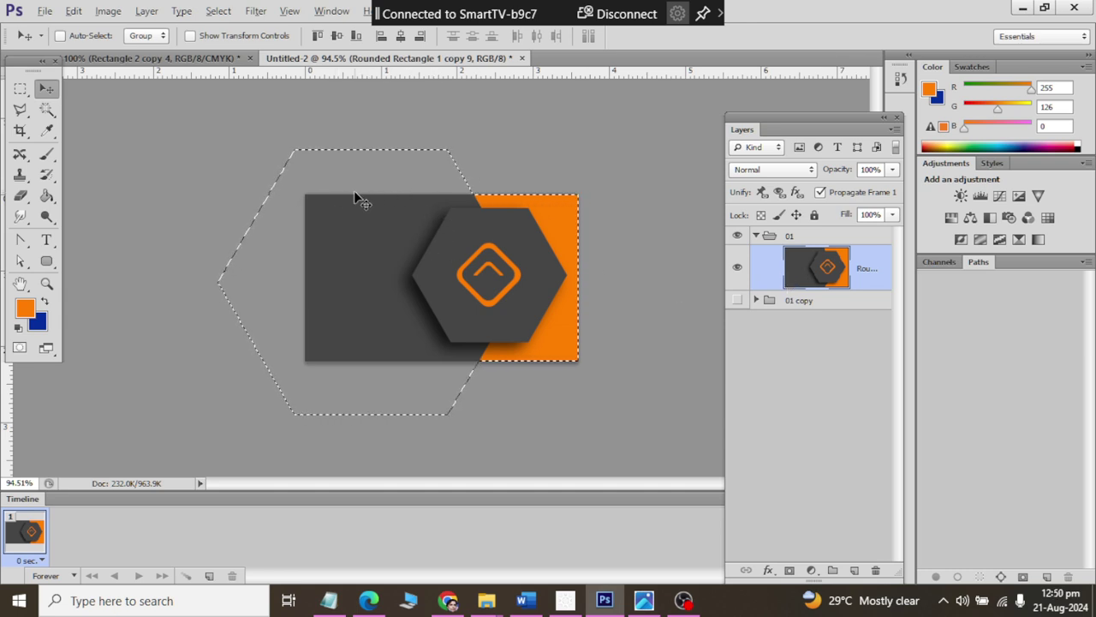
pyautogui.hotkey('ctrl', 'd')
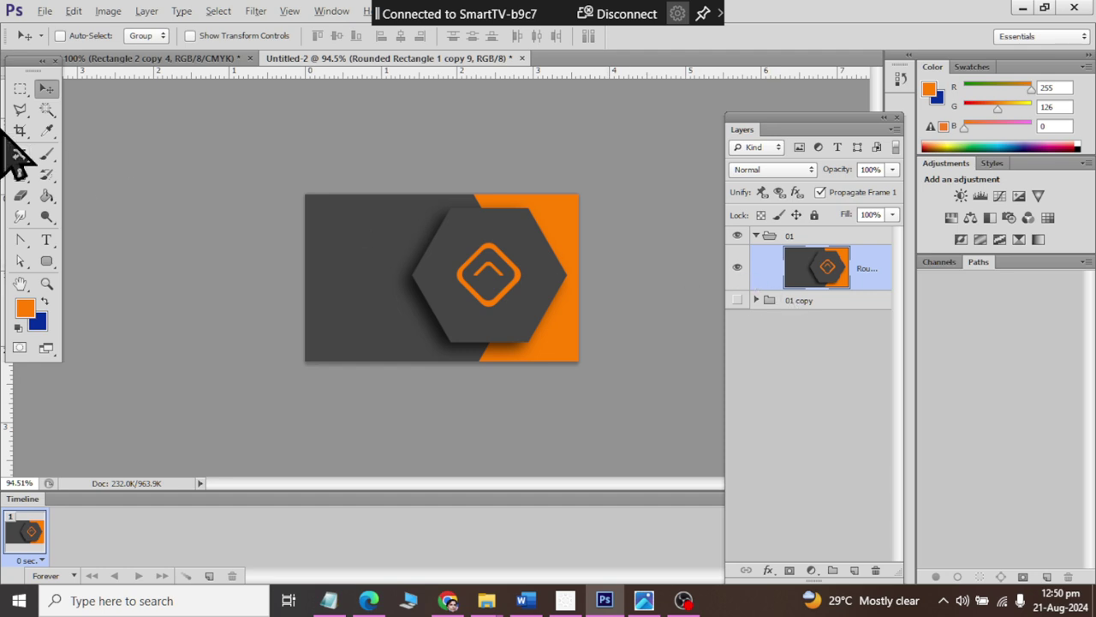
# Step: Select the whole card and copy it onto a new Layer 1
pyautogui.click(21, 88)
pyautogui.scroll(1, 526, 197)
pyautogui.scroll(2, 526, 197)
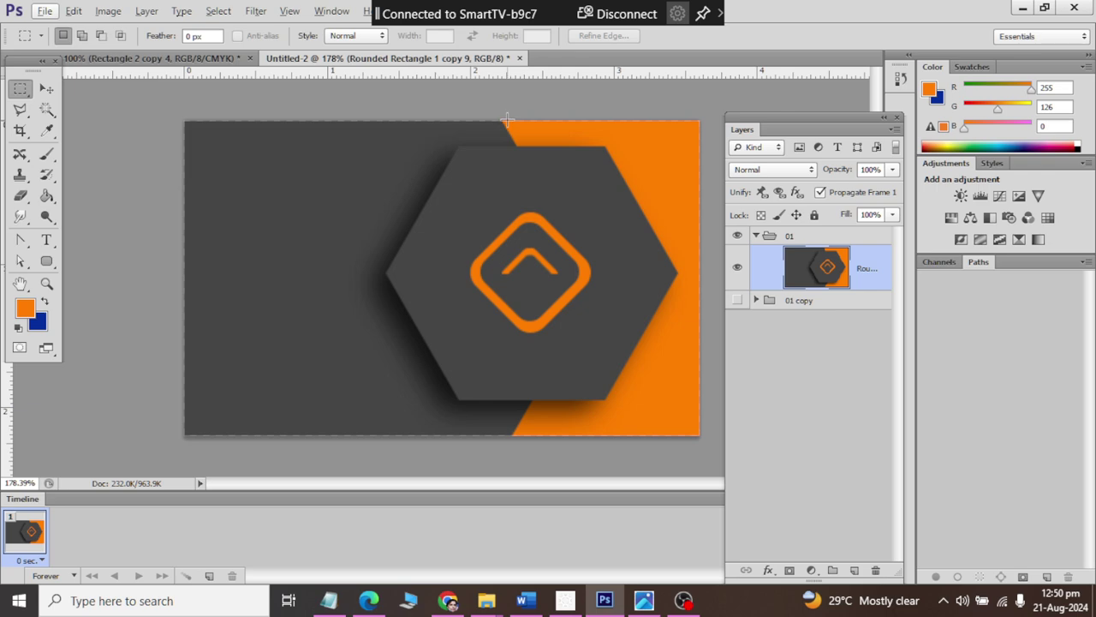
pyautogui.moveTo(507, 118); pyautogui.dragTo(146, 27)
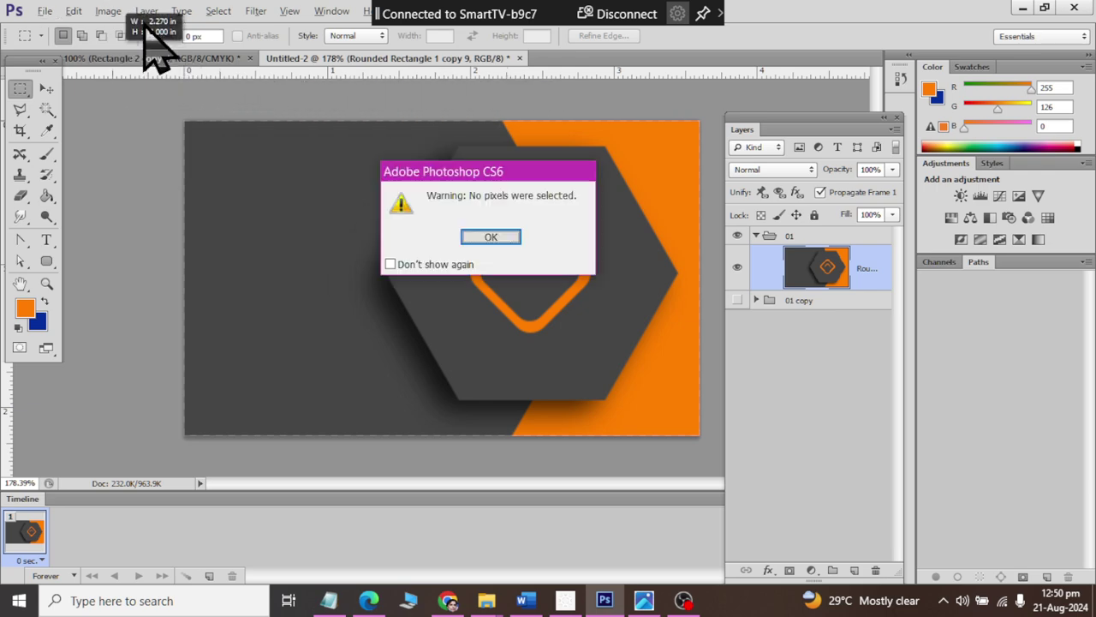
pyautogui.click(515, 238)
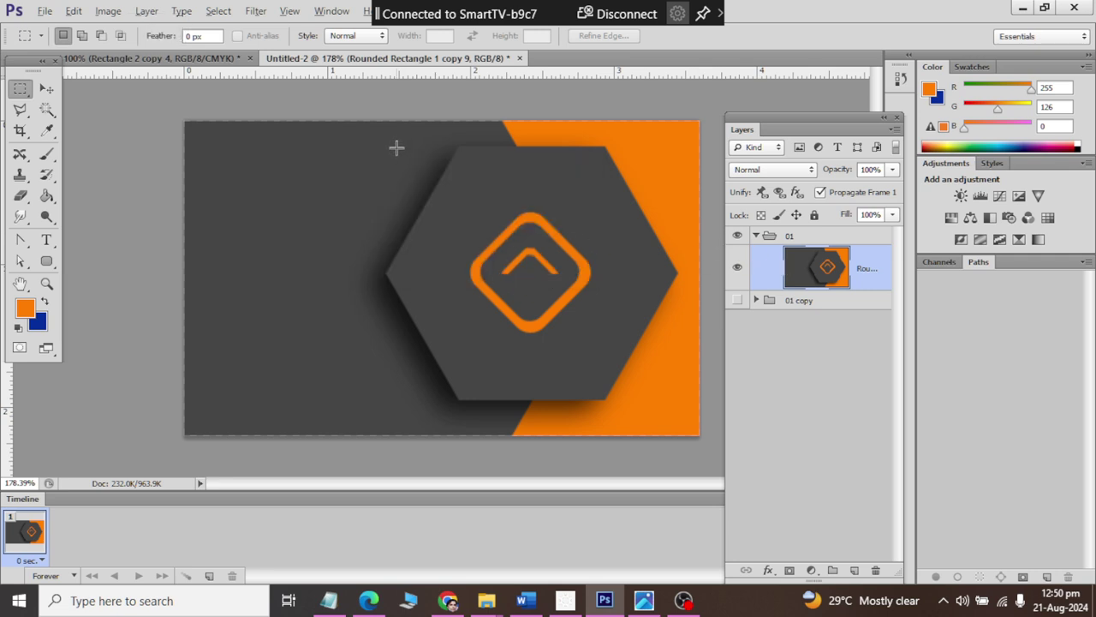
pyautogui.moveTo(514, 116); pyautogui.dragTo(62, 39)
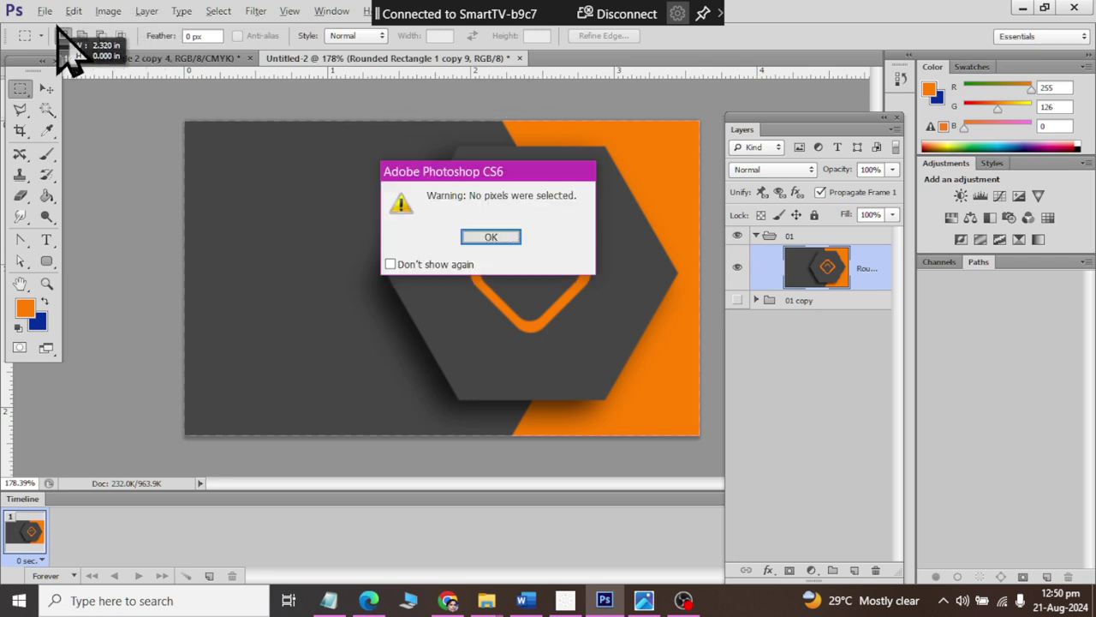
pyautogui.click(493, 240)
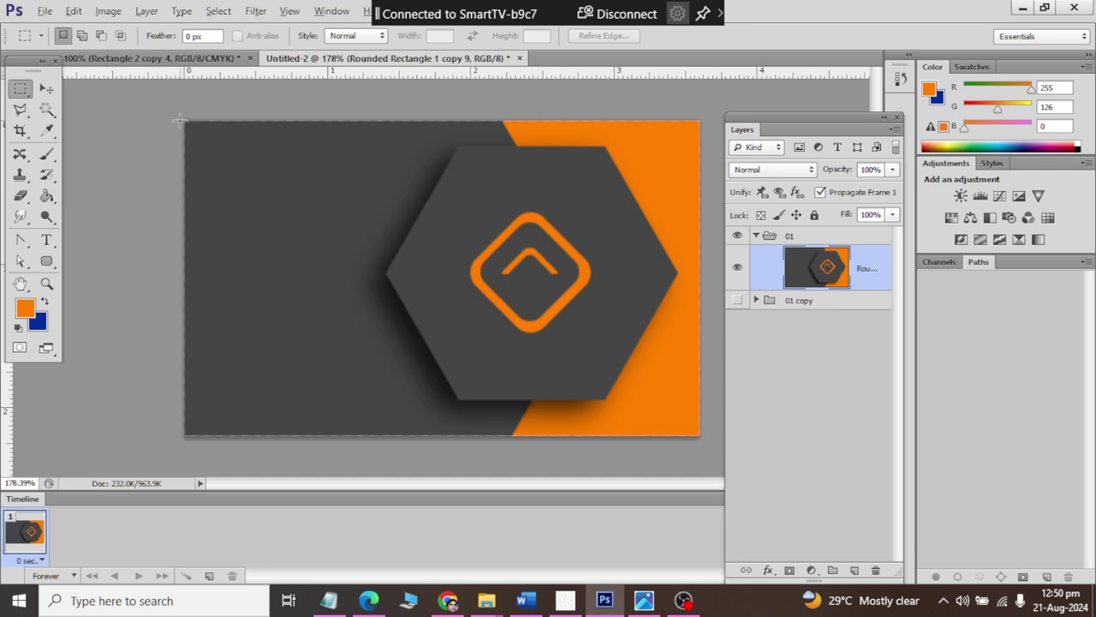
pyautogui.moveTo(181, 123)
pyautogui.mouseDown()
pyautogui.moveTo(685, 435)
pyautogui.moveTo(715, 429)
pyautogui.mouseUp()
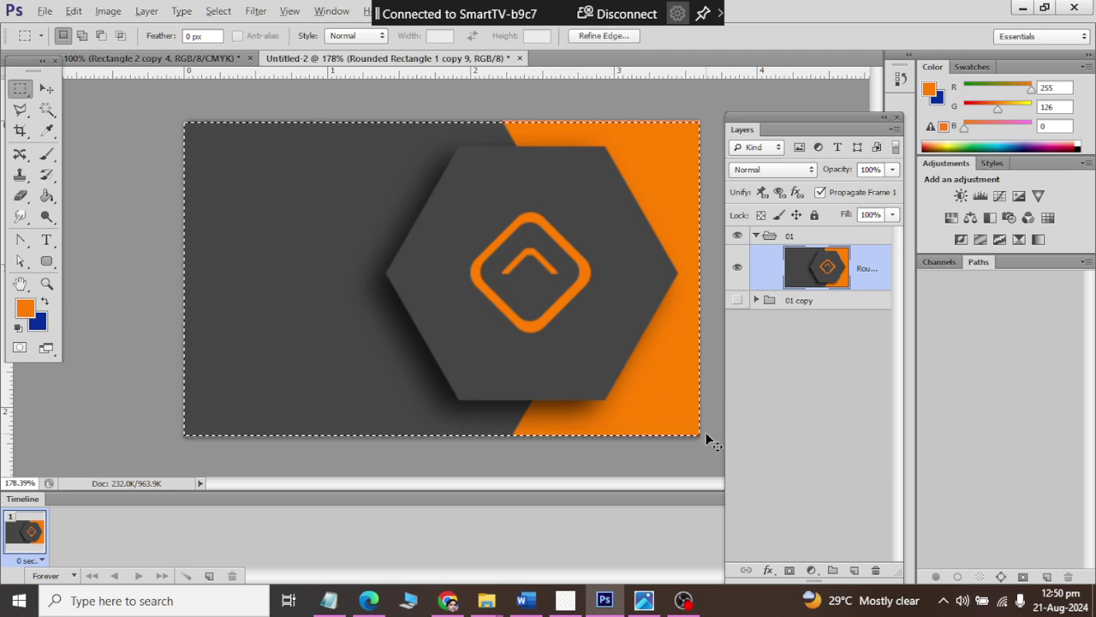
pyautogui.hotkey('ctrl', 'j')
# Step: Delete the Rounded Rectangle 1 copy 9 layer and clear the selection
pyautogui.click(818, 313)
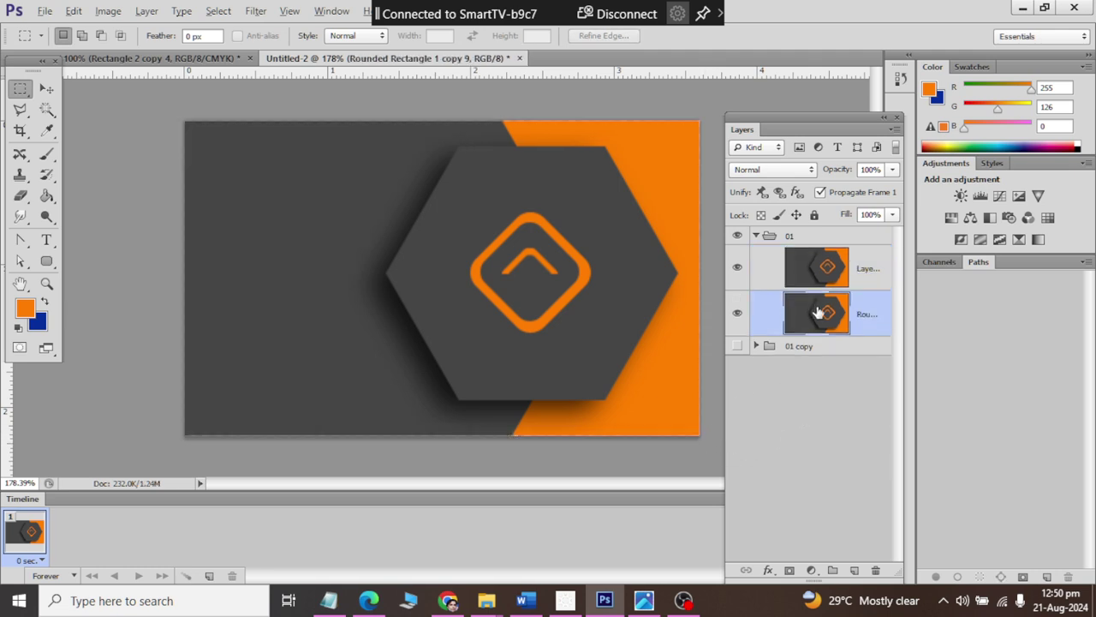
pyautogui.press('Delete')
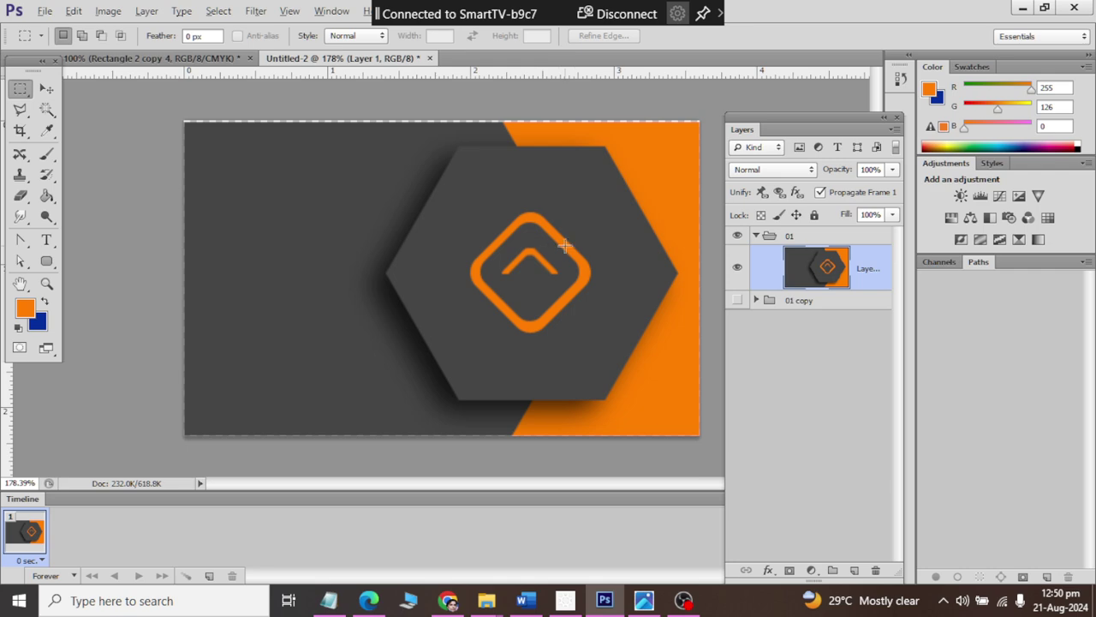
pyautogui.keyDown('ctrl'); pyautogui.click(827, 269); pyautogui.keyUp('ctrl')
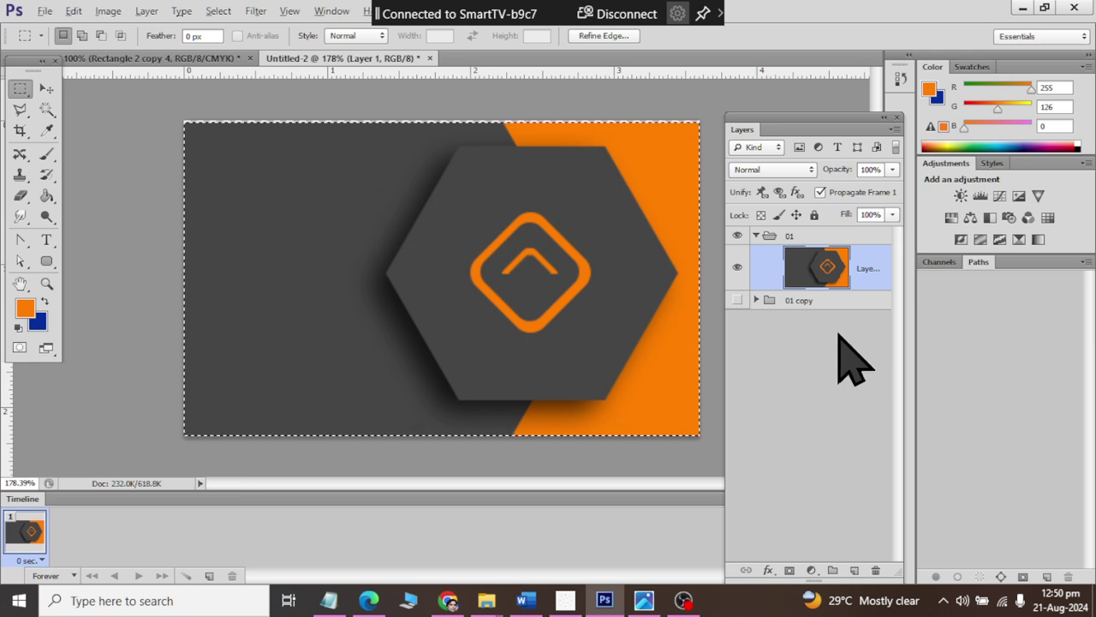
pyautogui.hotkey('ctrl', 'd')
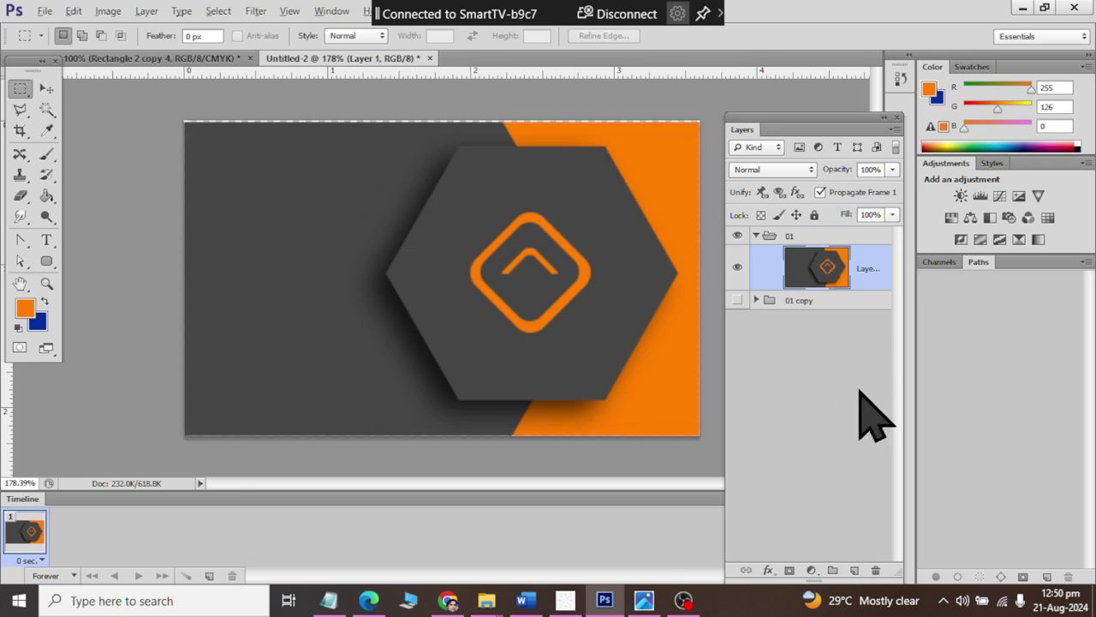
# Step: Duplicate Layer 1 and flip the copy horizontally so the orange band sits left
pyautogui.hotkey('ctrl', 'j')
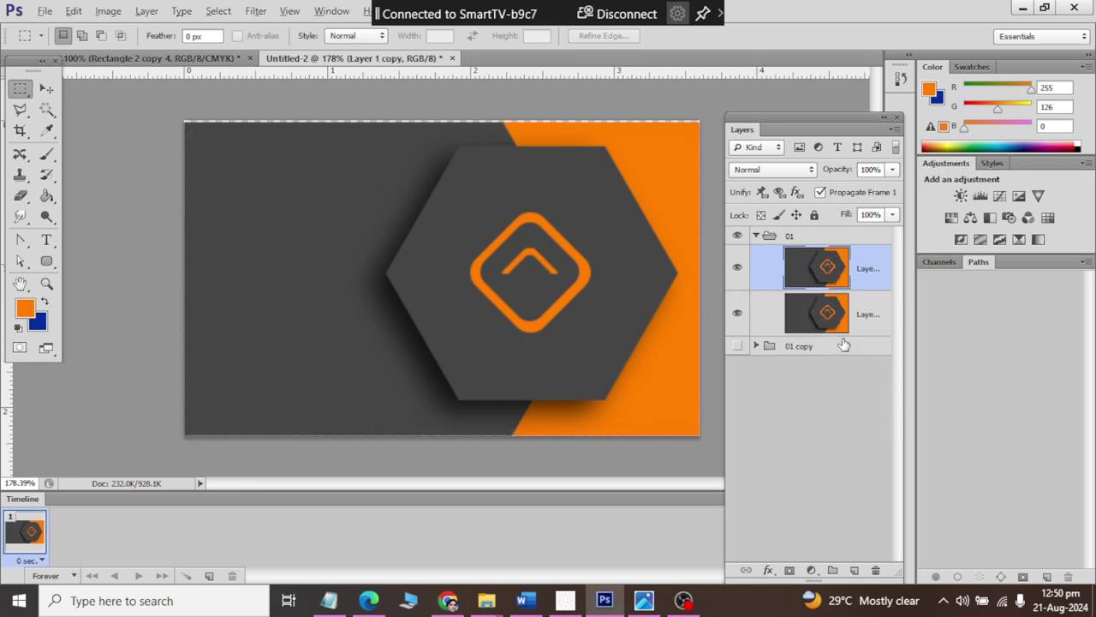
pyautogui.click(74, 12)
pyautogui.moveTo(136, 401)
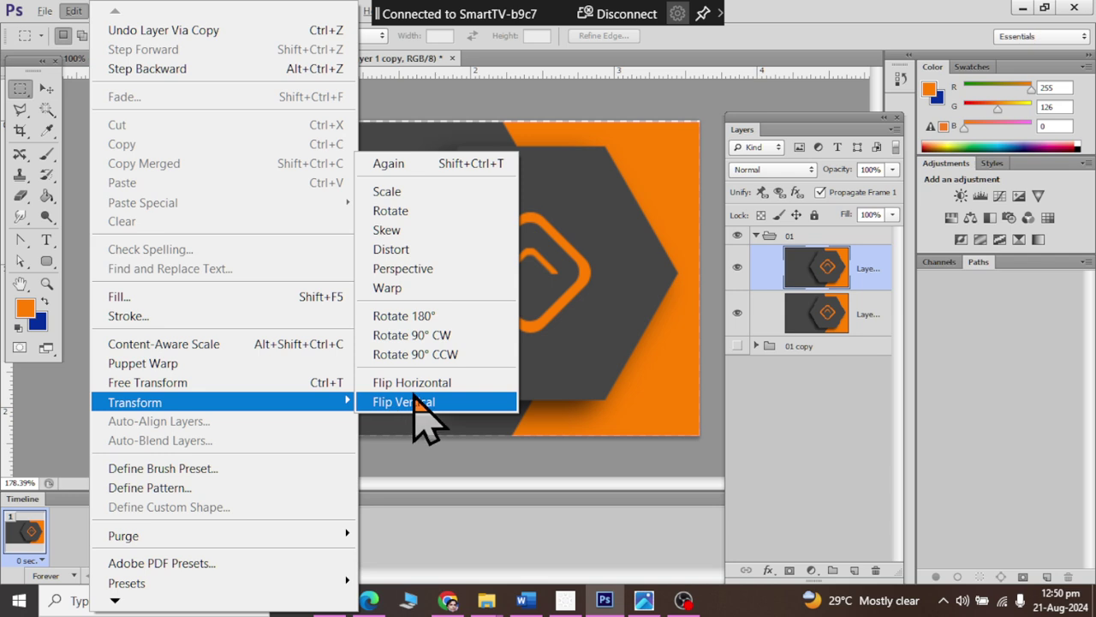
pyautogui.click(412, 382)
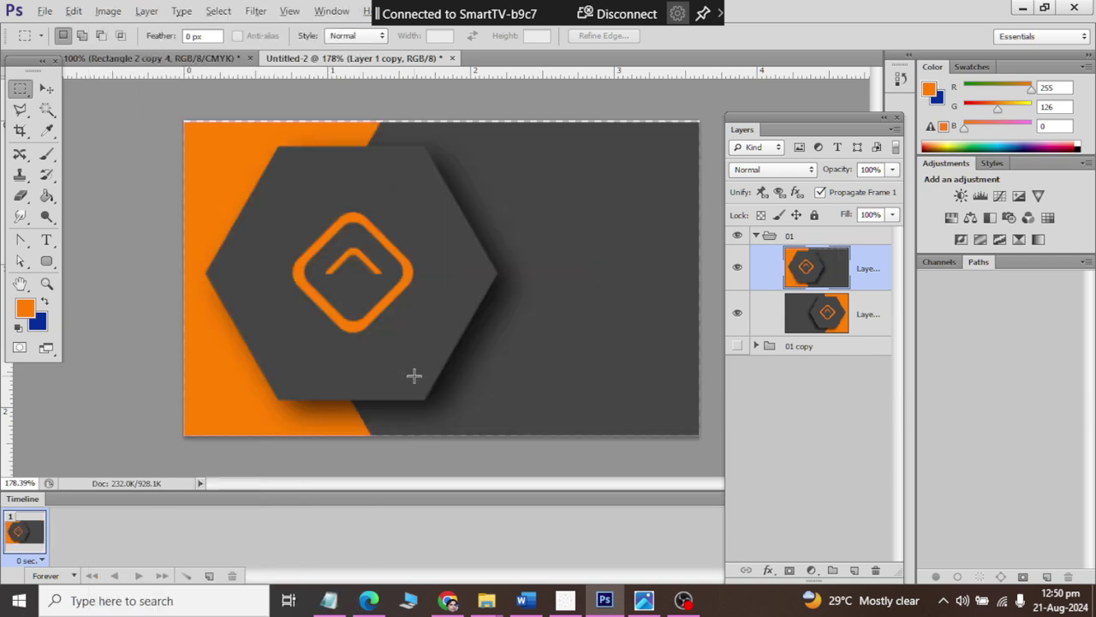
# Step: Widen the canvas to 5.6 inches, anchored at the centre
pyautogui.click(109, 12)
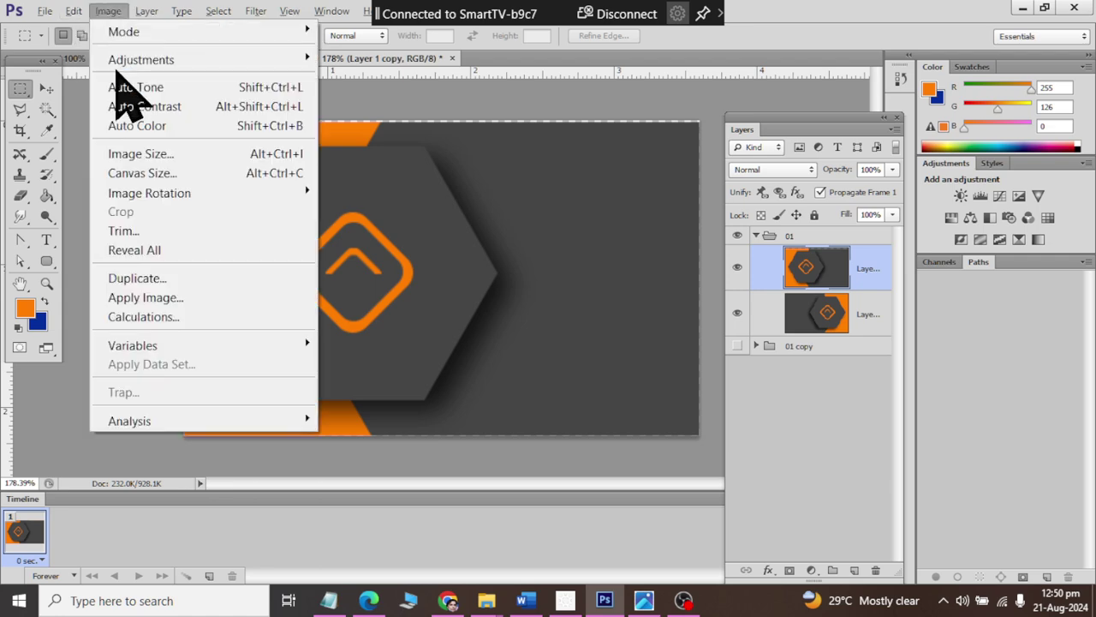
pyautogui.click(168, 174)
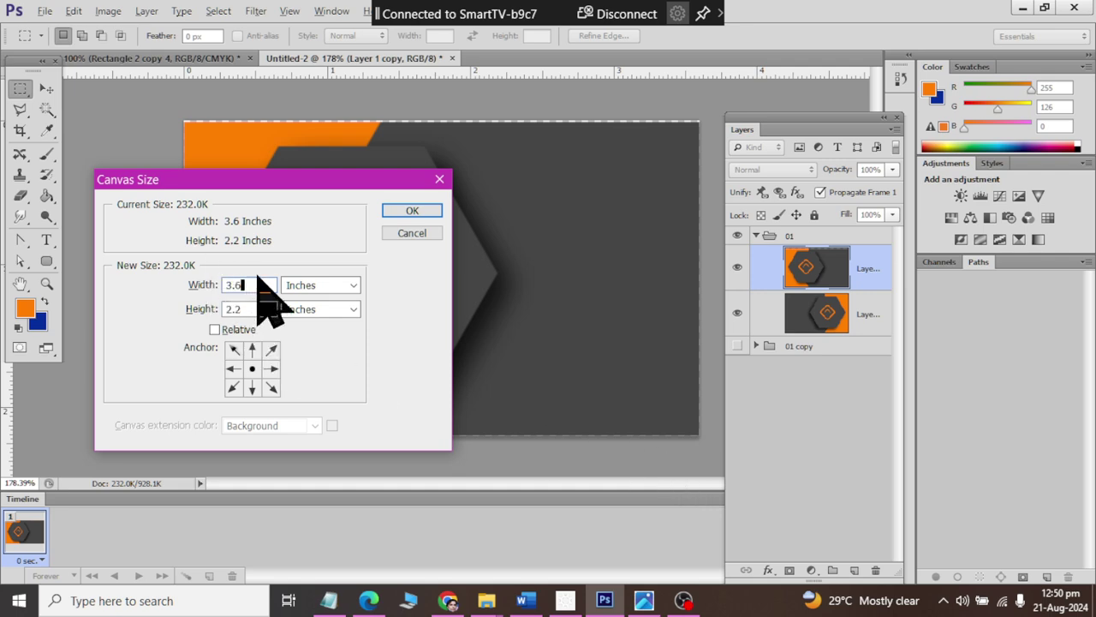
pyautogui.doubleClick(233, 285)
pyautogui.write('4')
pyautogui.write('5.')
pyautogui.write('5.6')
pyautogui.click(252, 369)
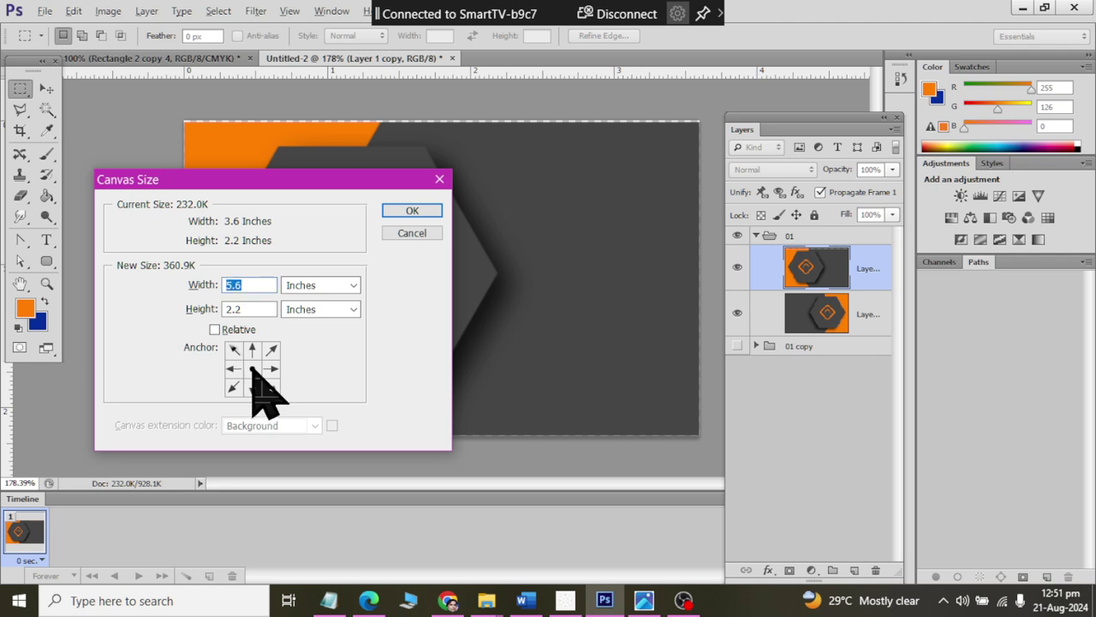
pyautogui.click(424, 214)
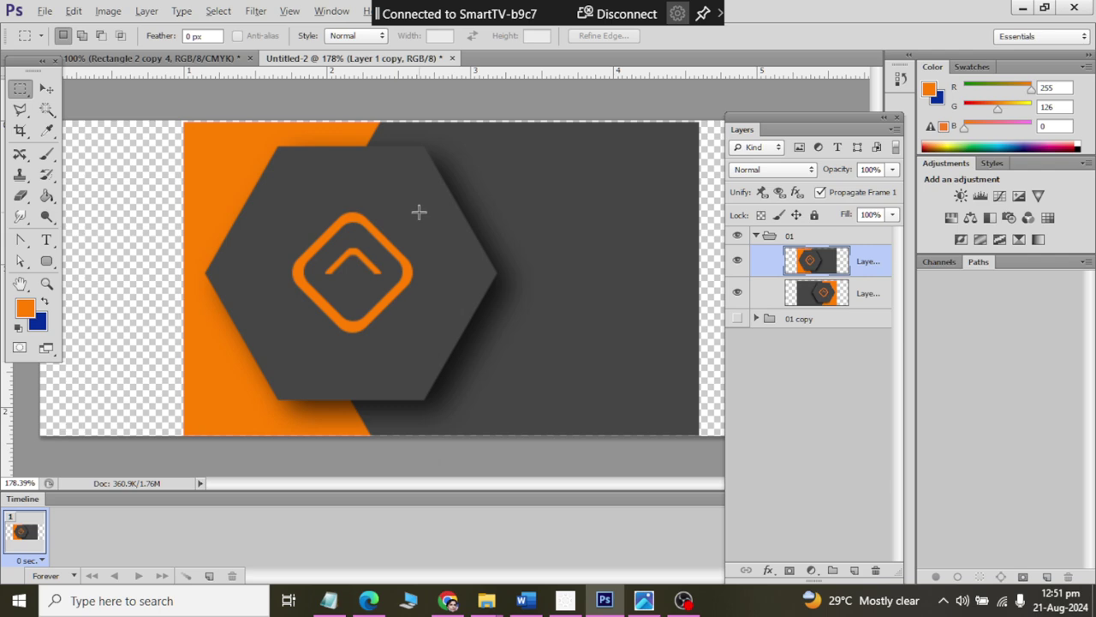
# Step: Increase the canvas height to 9.2 inches, anchored at the centre
pyautogui.click(108, 11)
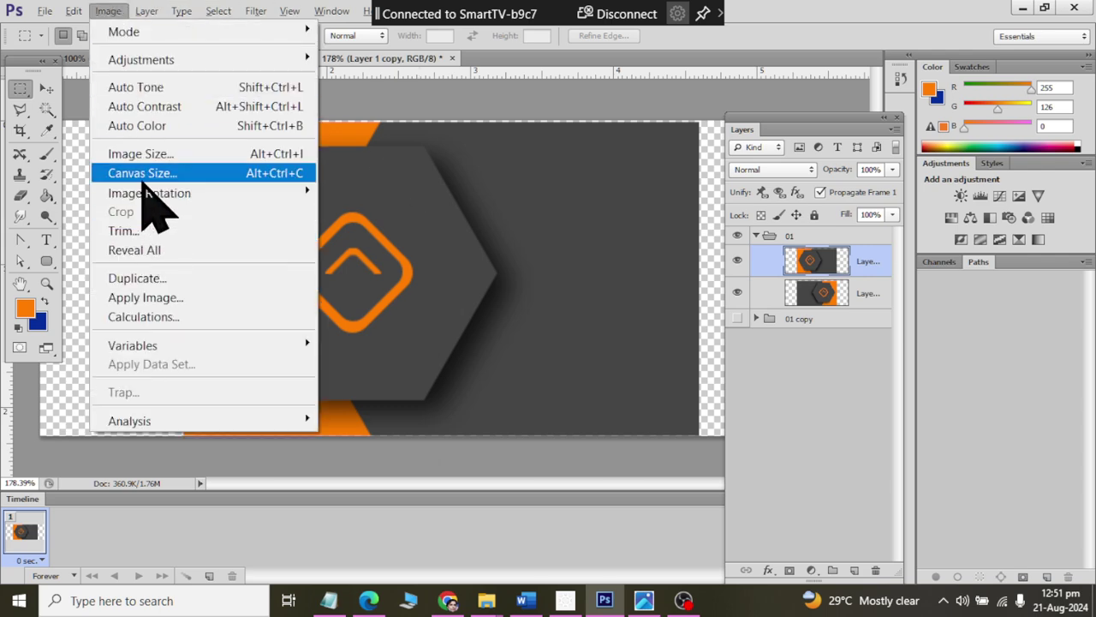
pyautogui.click(142, 175)
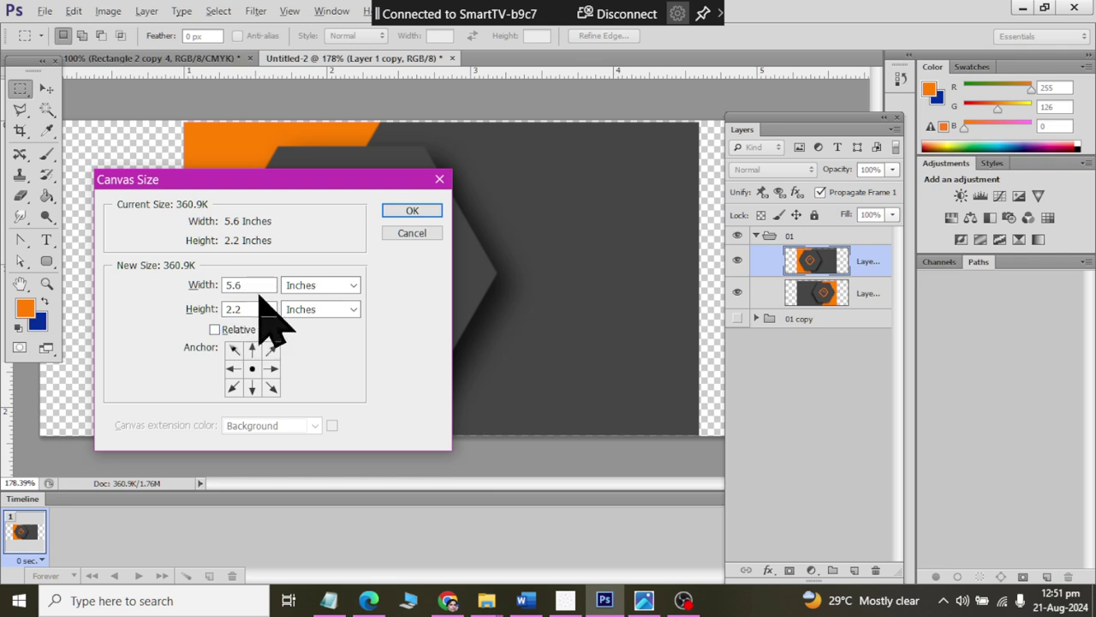
pyautogui.moveTo(252, 310); pyautogui.dragTo(97, 295)
pyautogui.write('9')
pyautogui.click(412, 212)
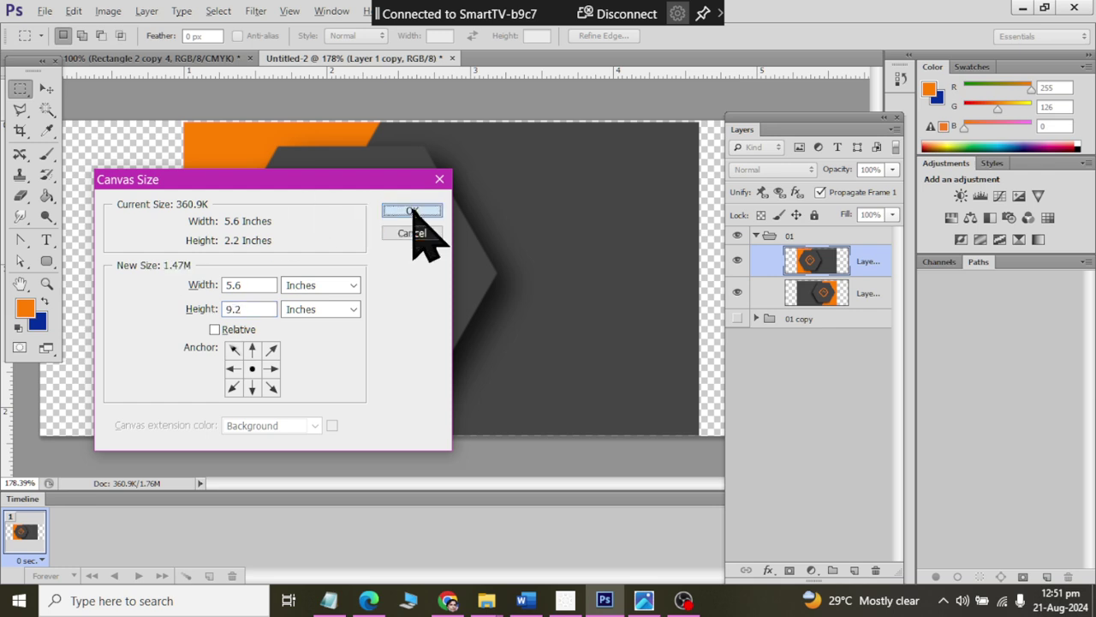
pyautogui.click(252, 387)
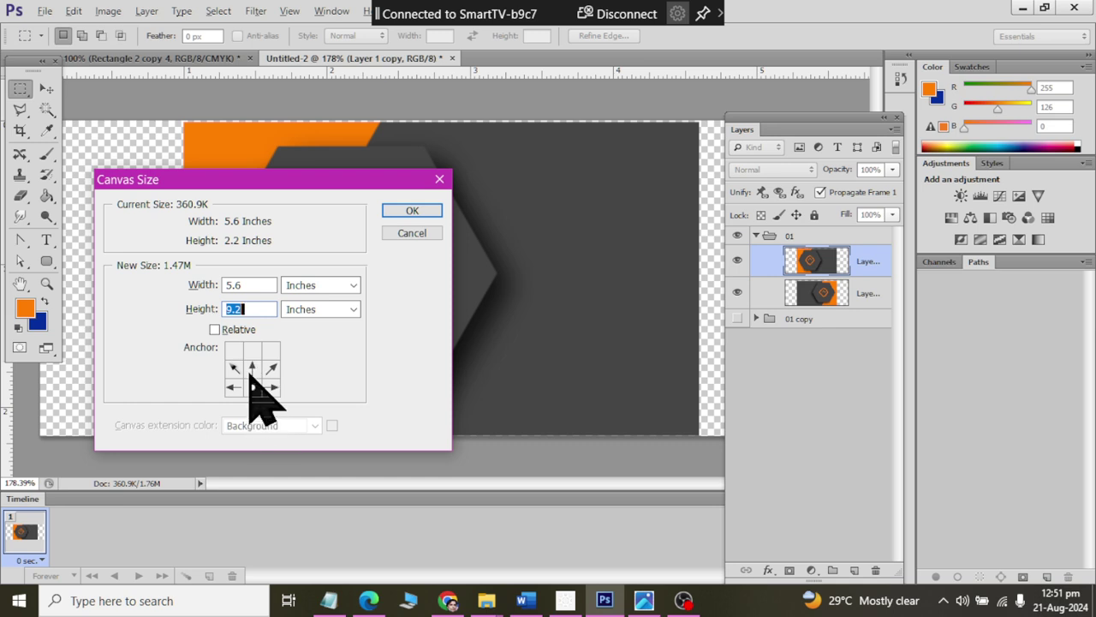
pyautogui.click(251, 368)
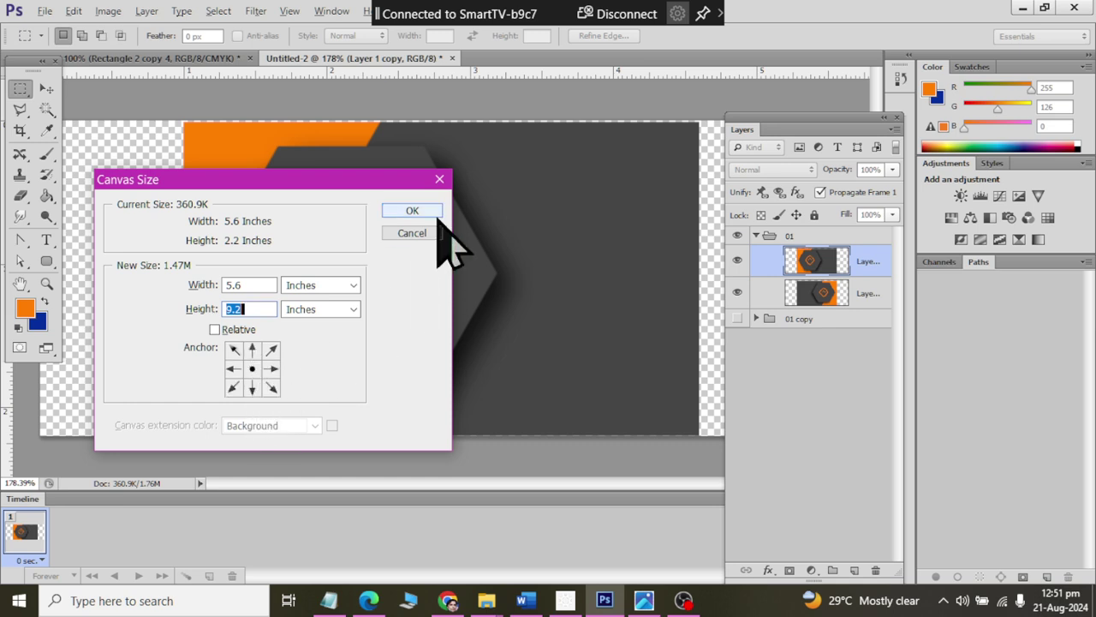
pyautogui.click(430, 214)
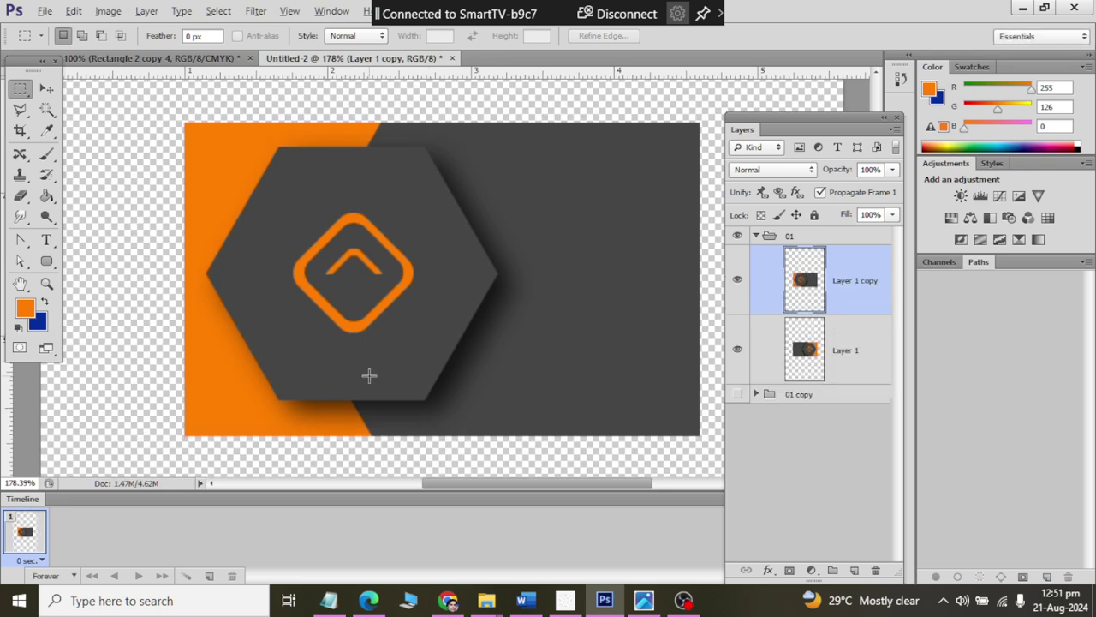
pyautogui.scroll(-5, 369, 375)
# Step: Stack the cards, with the mirrored copy near the top and the original just below
pyautogui.scroll(-2, 293, 268)
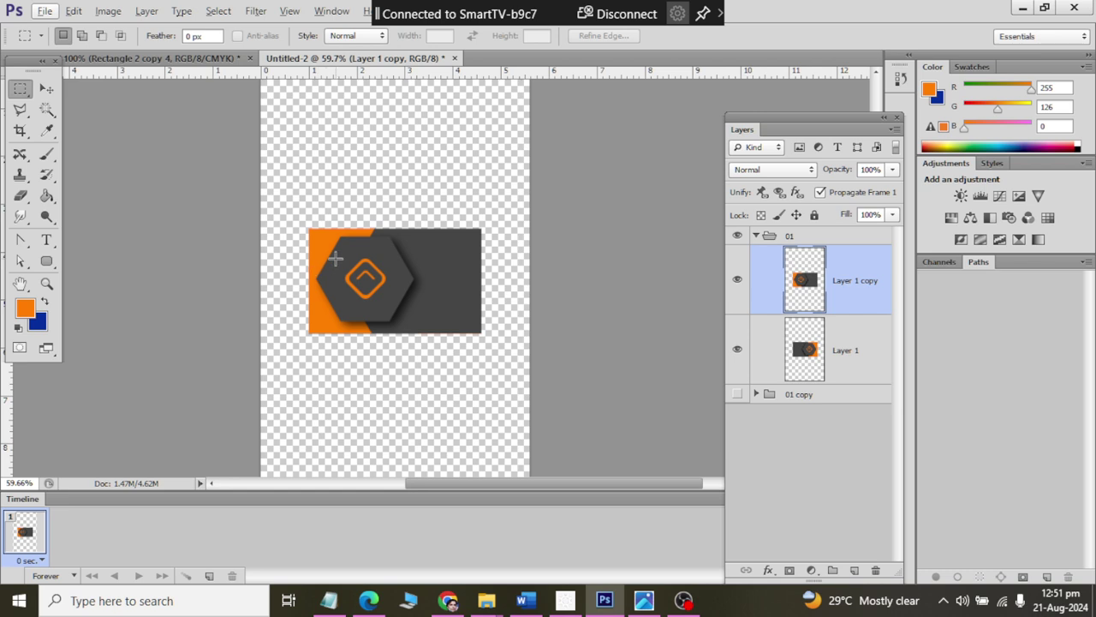
pyautogui.scroll(-2, 317, 253)
pyautogui.scroll(3, 344, 234)
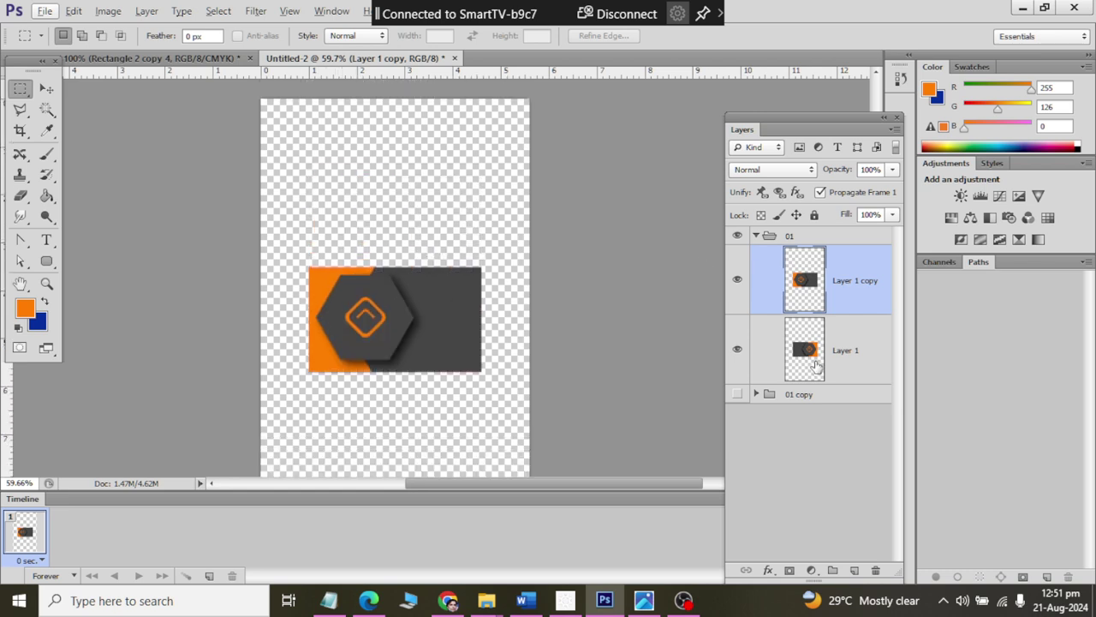
pyautogui.click(46, 88)
pyautogui.click(794, 351)
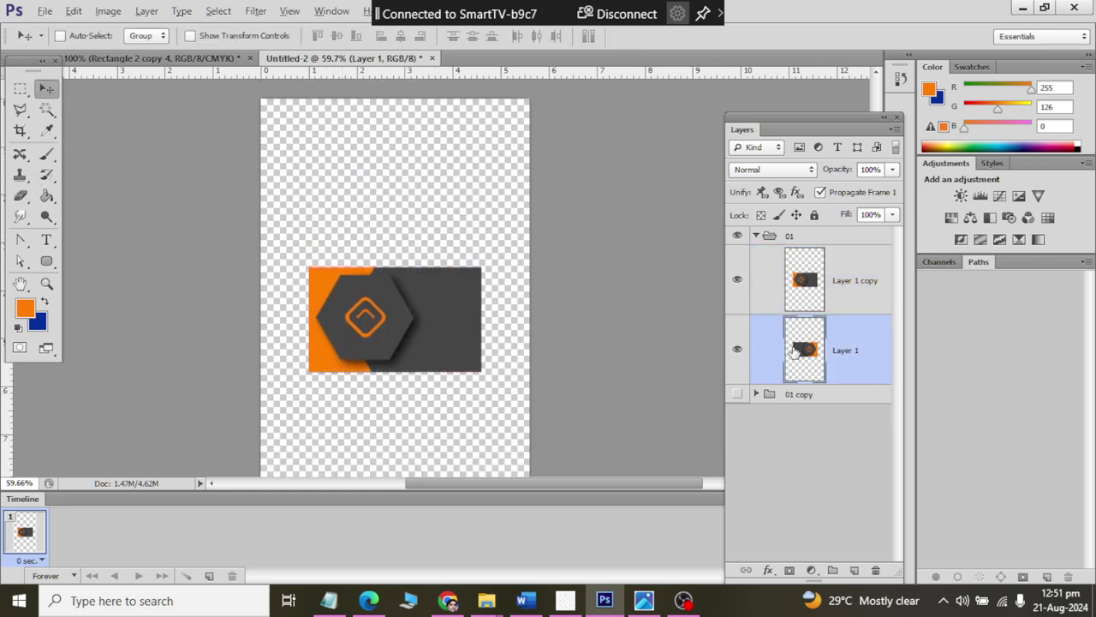
pyautogui.moveTo(426, 319); pyautogui.dragTo(426, 410)
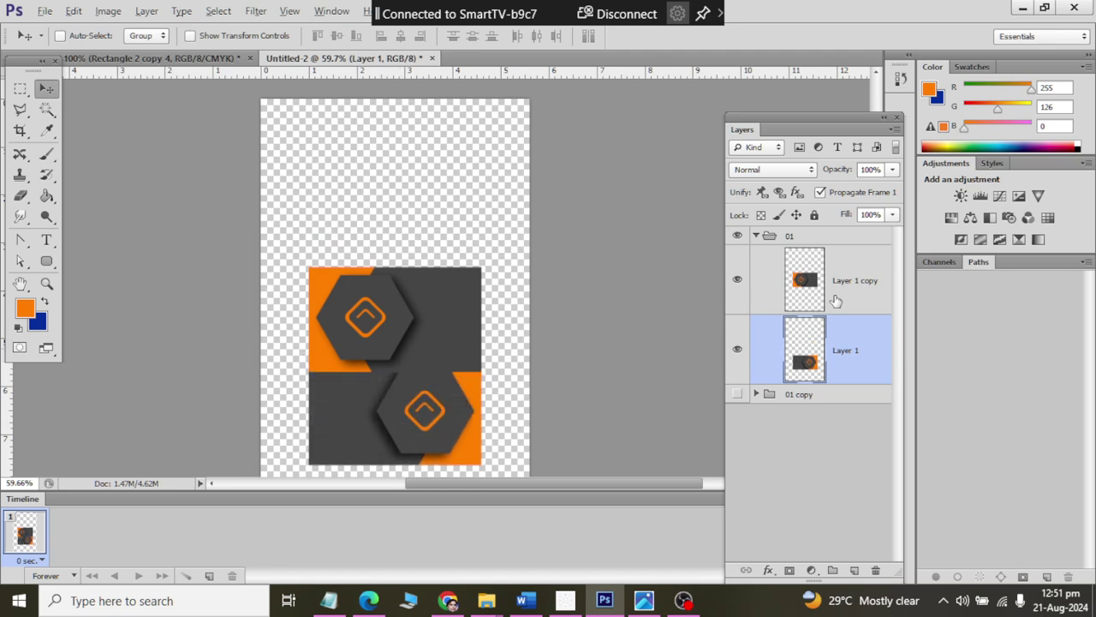
pyautogui.click(836, 275)
pyautogui.moveTo(396, 310); pyautogui.dragTo(396, 204)
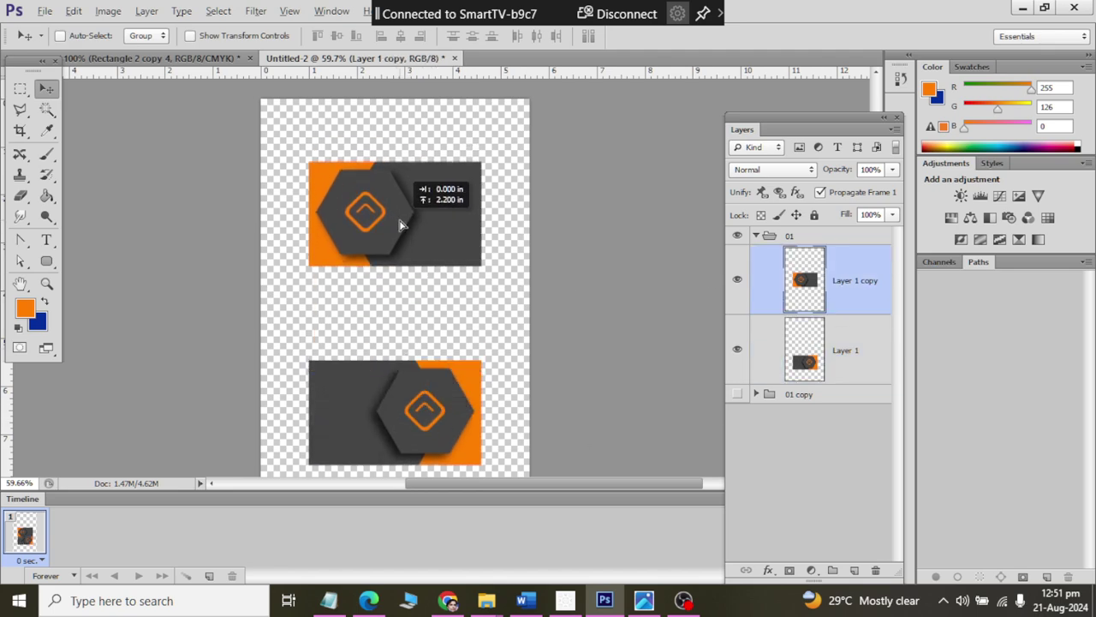
pyautogui.click(814, 355)
pyautogui.moveTo(387, 404); pyautogui.dragTo(385, 350)
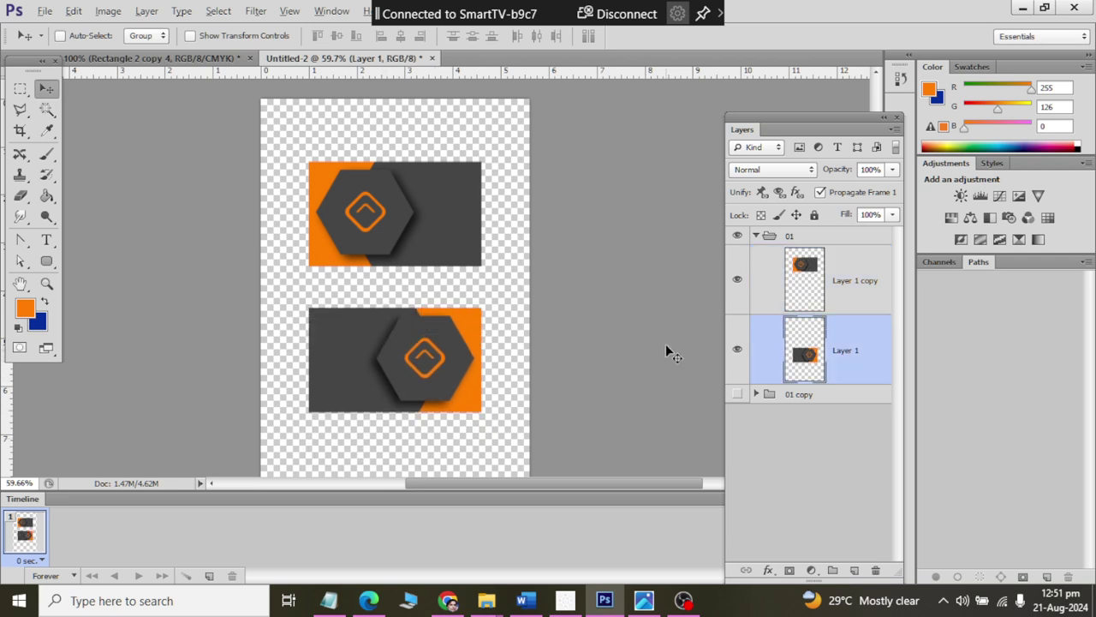
# Step: Add a new Layer 2 beneath the cards and draw a first gradient on it
pyautogui.click(853, 570)
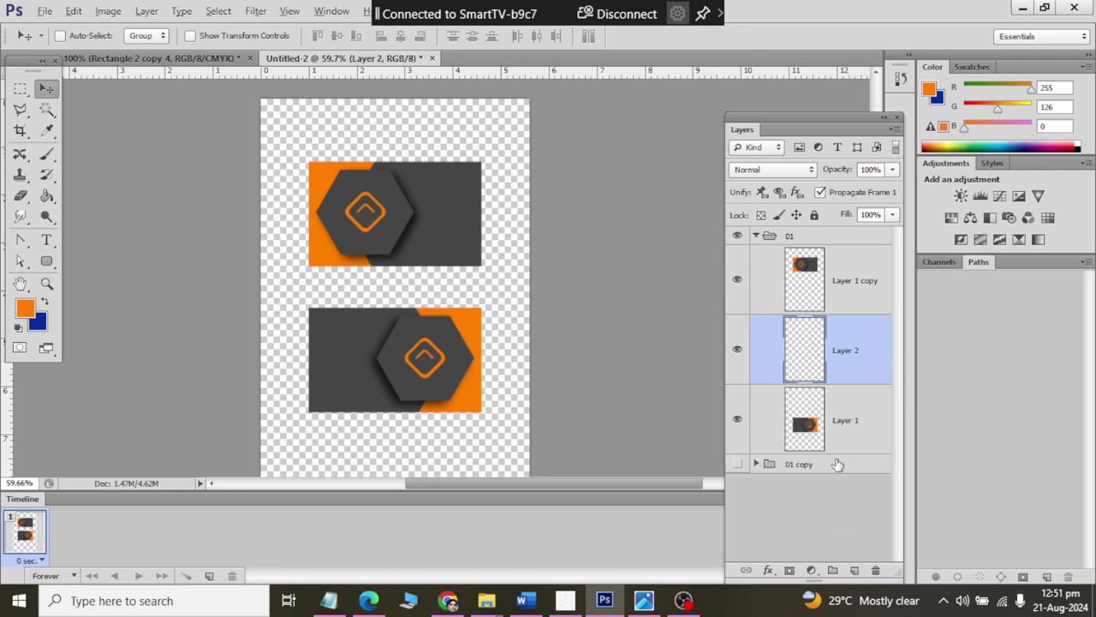
pyautogui.hotkey('ctrl', '[')
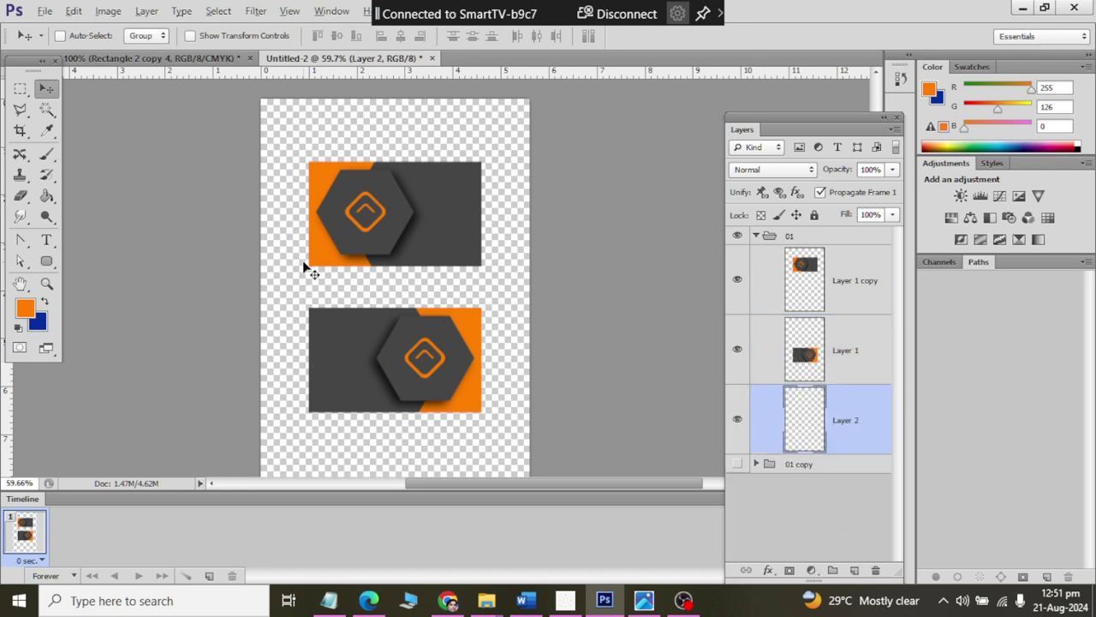
pyautogui.click(47, 195)
pyautogui.rightClick(46, 197)
pyautogui.click(95, 192)
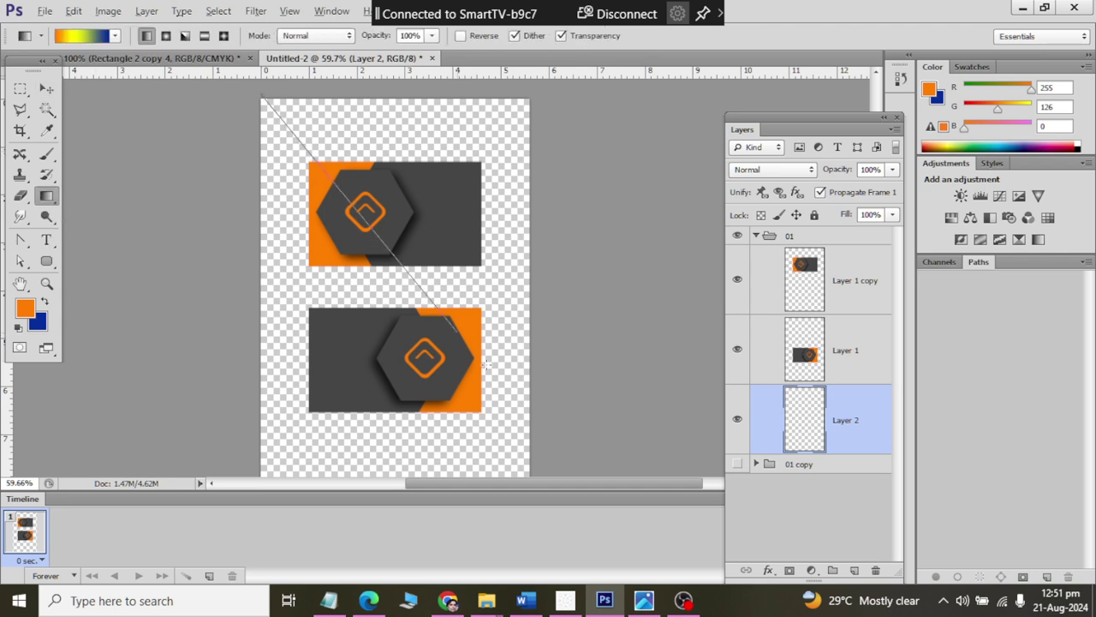
pyautogui.moveTo(266, 92); pyautogui.dragTo(550, 441)
# Step: Redraw the background diagonally with the blue-to-yellow gradient preset
pyautogui.scroll(5, 533, 314)
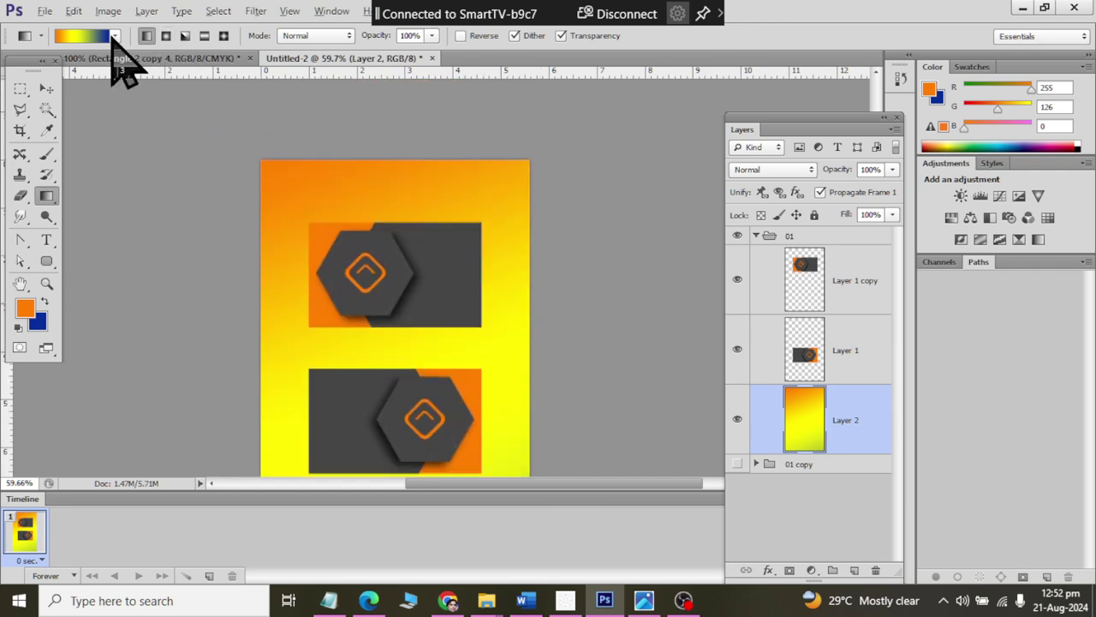
pyautogui.click(115, 36)
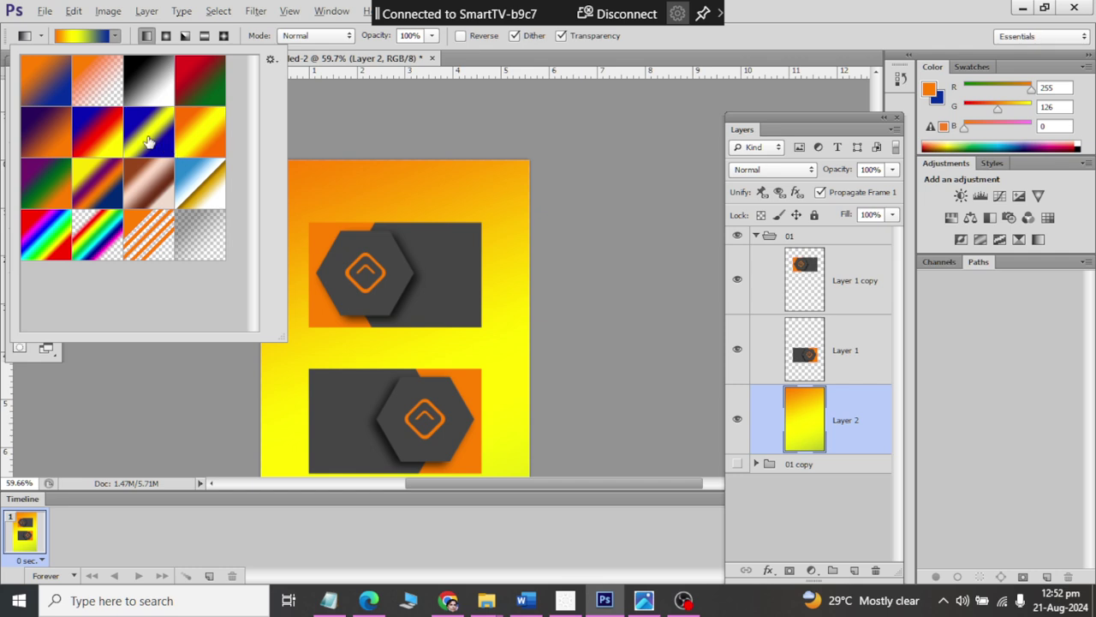
pyautogui.click(143, 84)
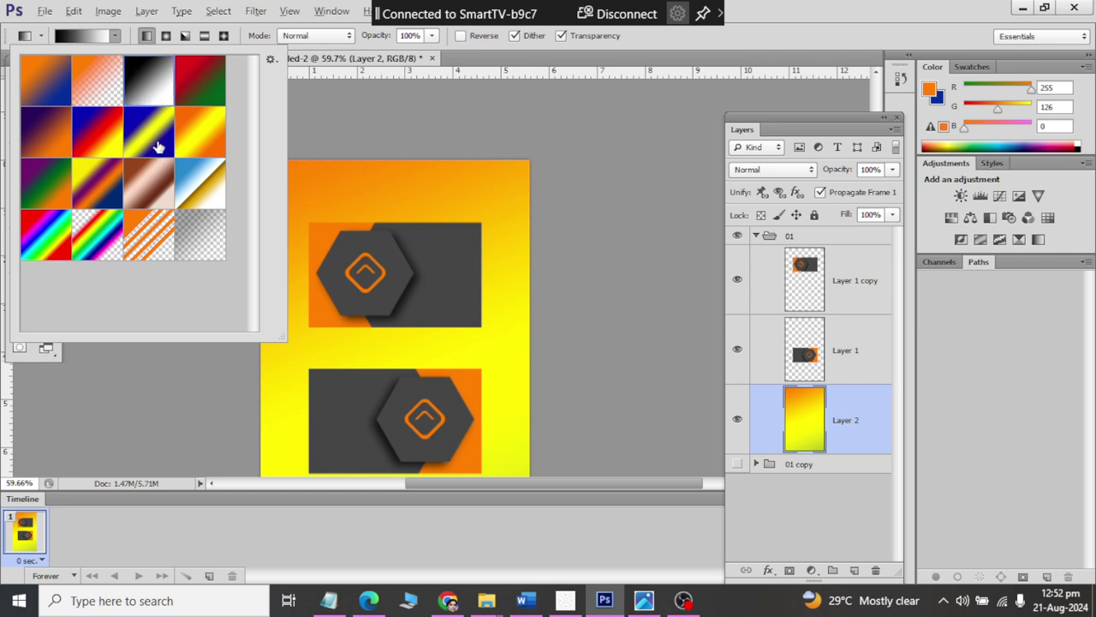
pyautogui.click(157, 147)
pyautogui.moveTo(300, 160); pyautogui.dragTo(734, 403)
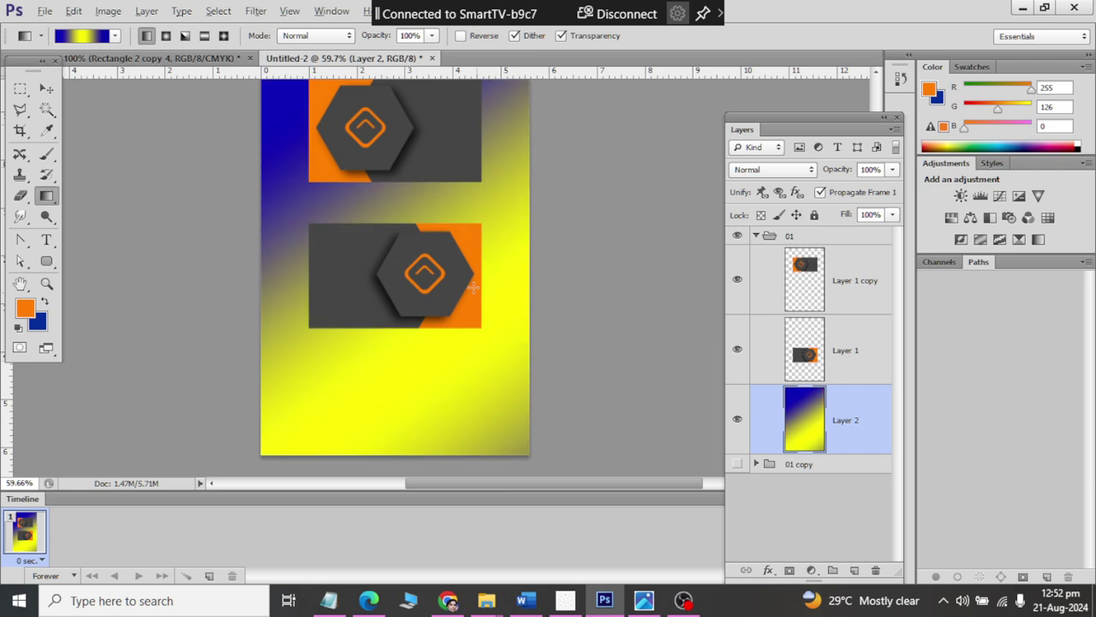
pyautogui.moveTo(368, 128); pyautogui.dragTo(471, 267)
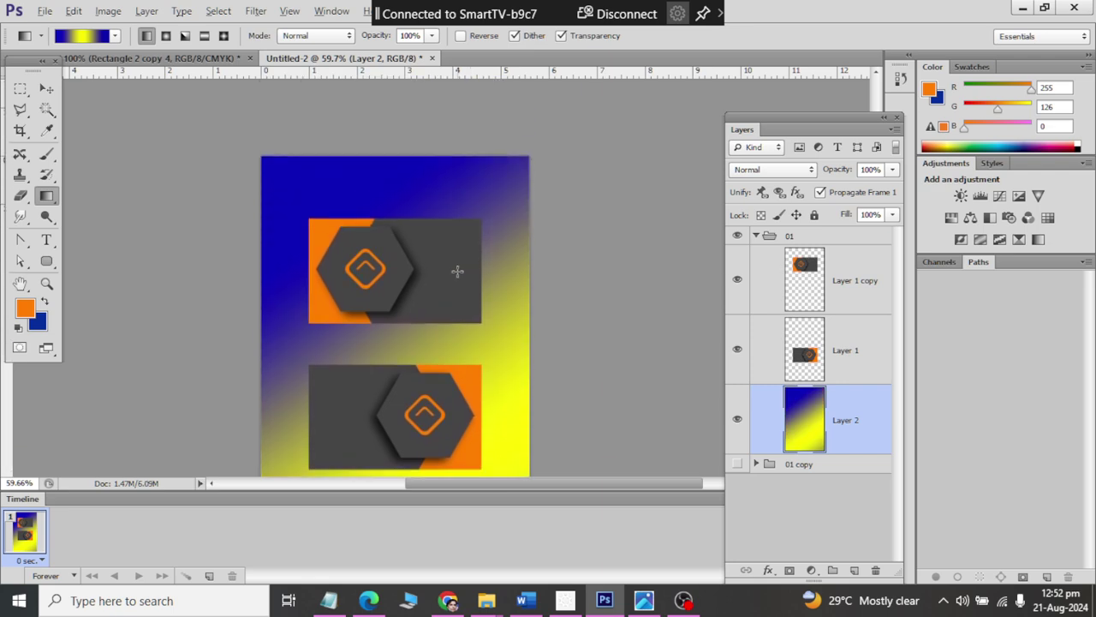
# Step: Refill the background diagonally with the blue, white and gold gradient preset
pyautogui.click(115, 35)
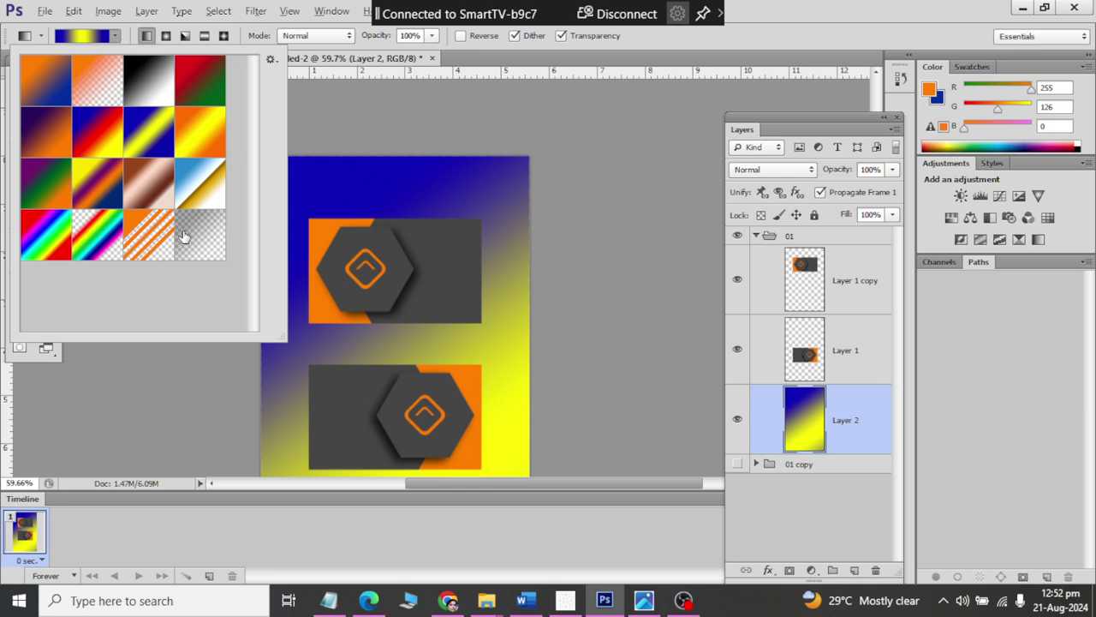
pyautogui.click(195, 201)
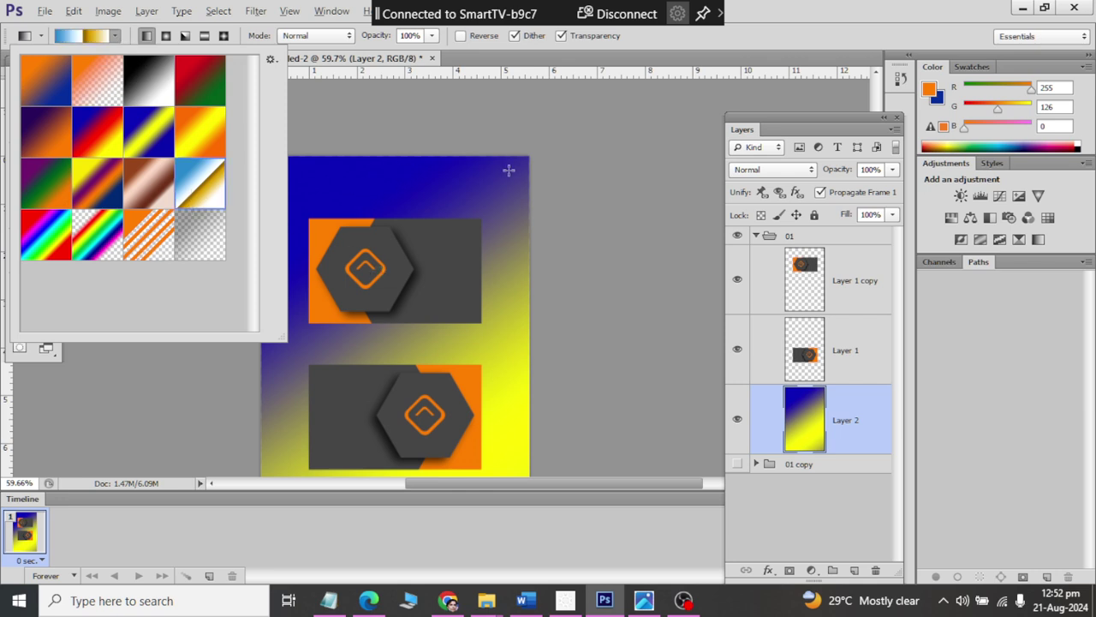
pyautogui.moveTo(508, 170); pyautogui.dragTo(308, 368)
pyautogui.scroll(-2, 396, 180)
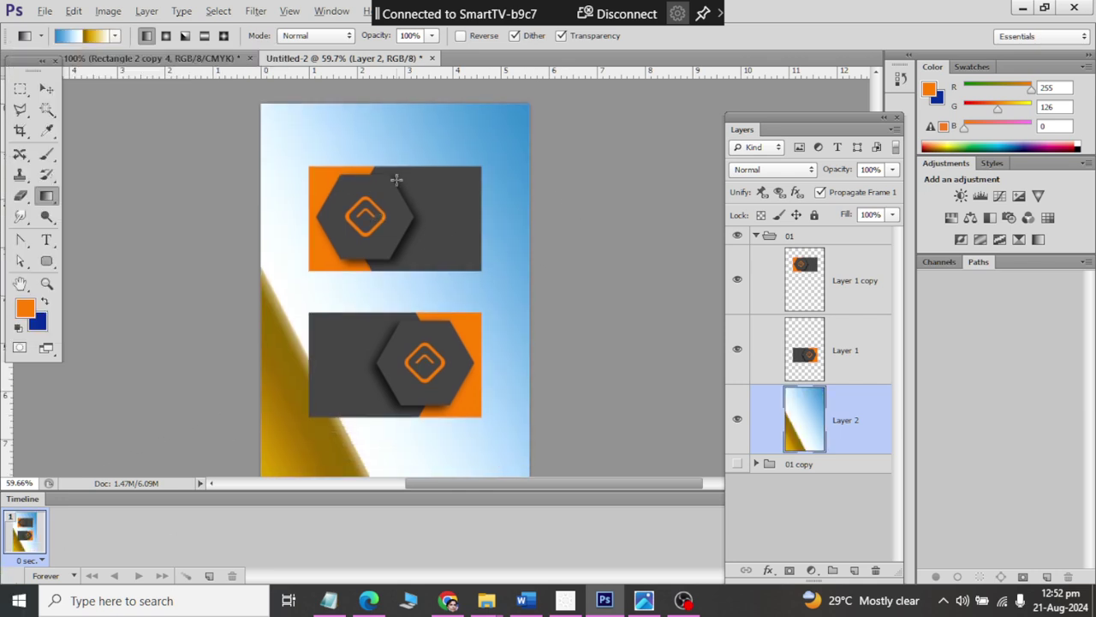
pyautogui.click(846, 281)
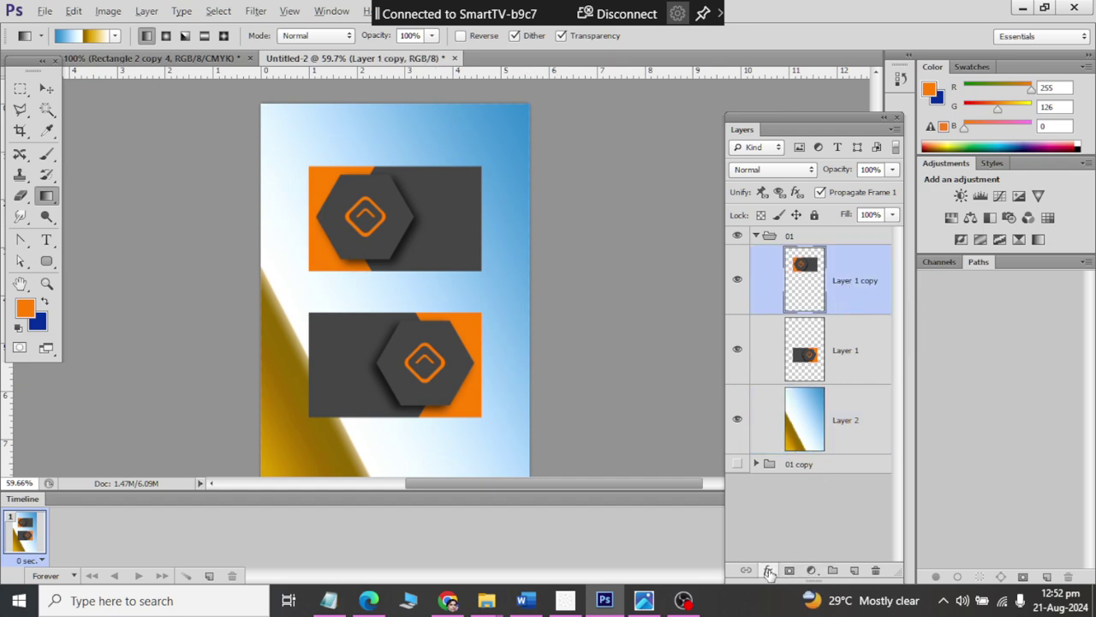
# Step: Add an Outer Glow to Layer 1 copy with Normal blend mode and adjusted size
pyautogui.click(768, 569)
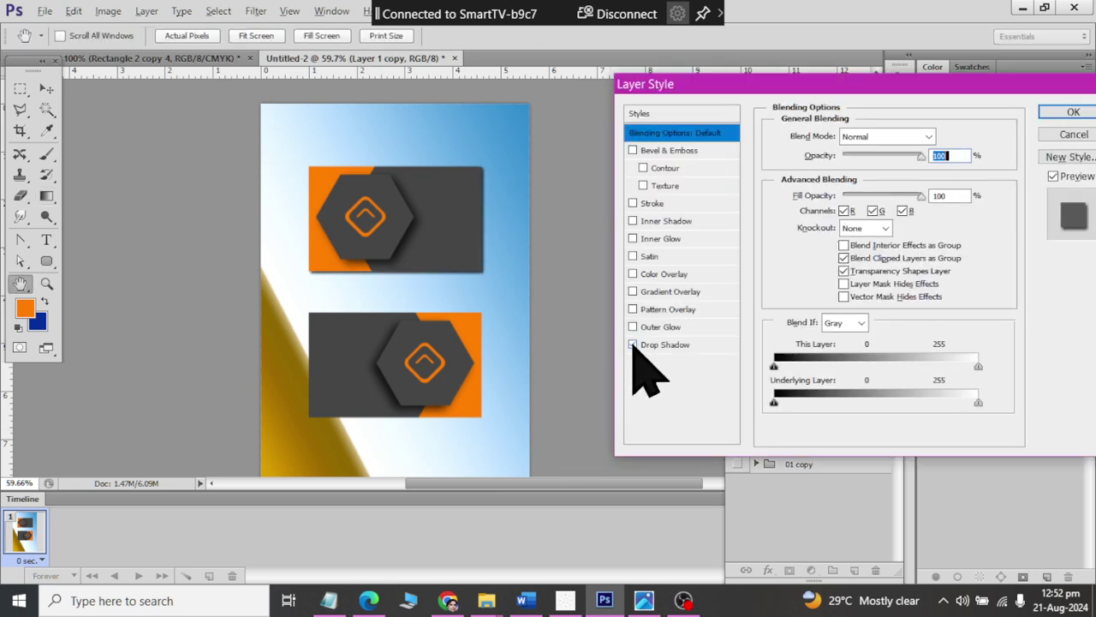
pyautogui.click(633, 345)
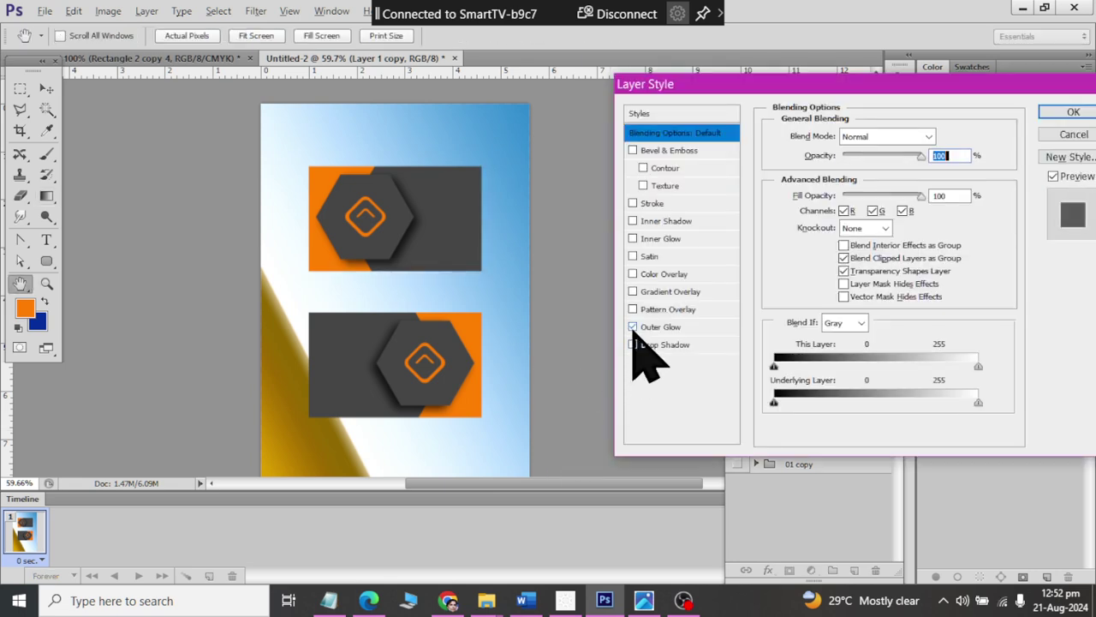
pyautogui.click(664, 330)
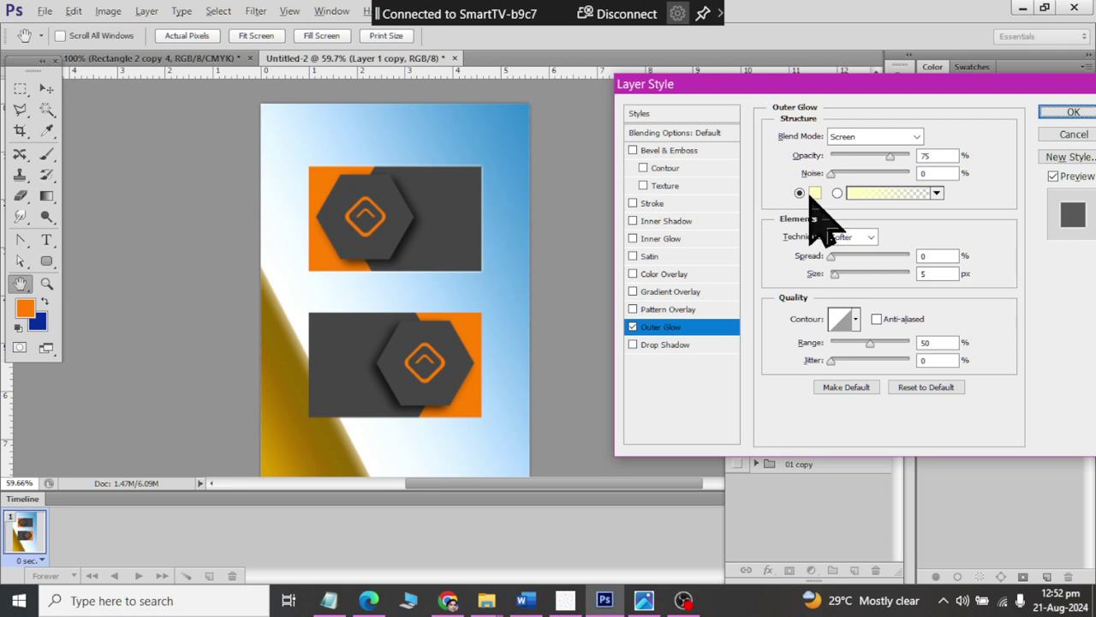
pyautogui.click(815, 193)
pyautogui.moveTo(571, 436); pyautogui.dragTo(468, 497)
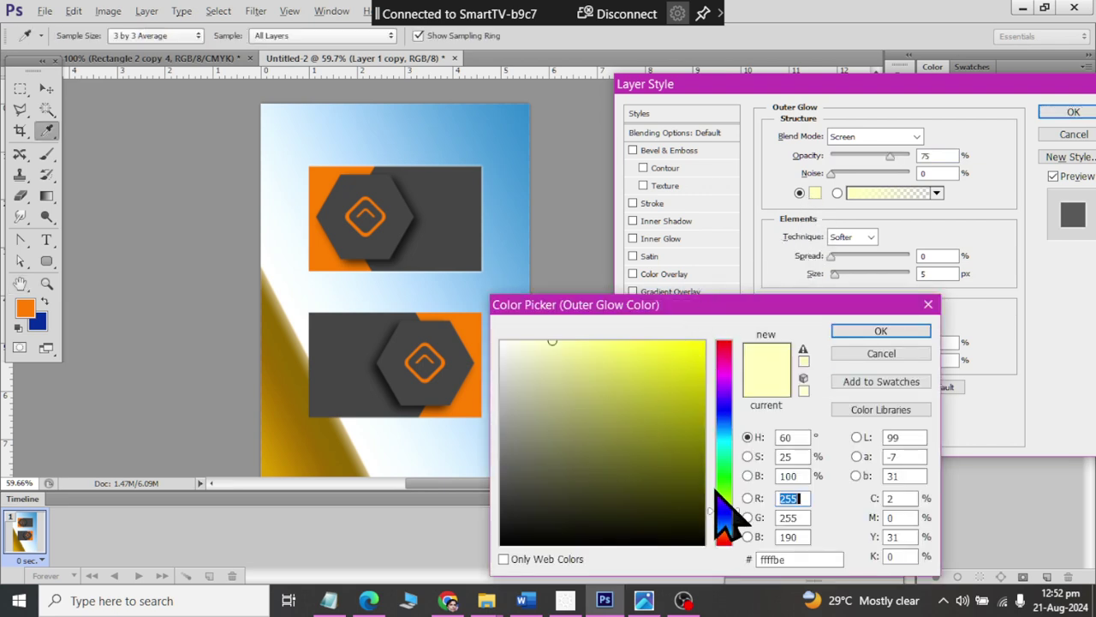
pyautogui.click(882, 330)
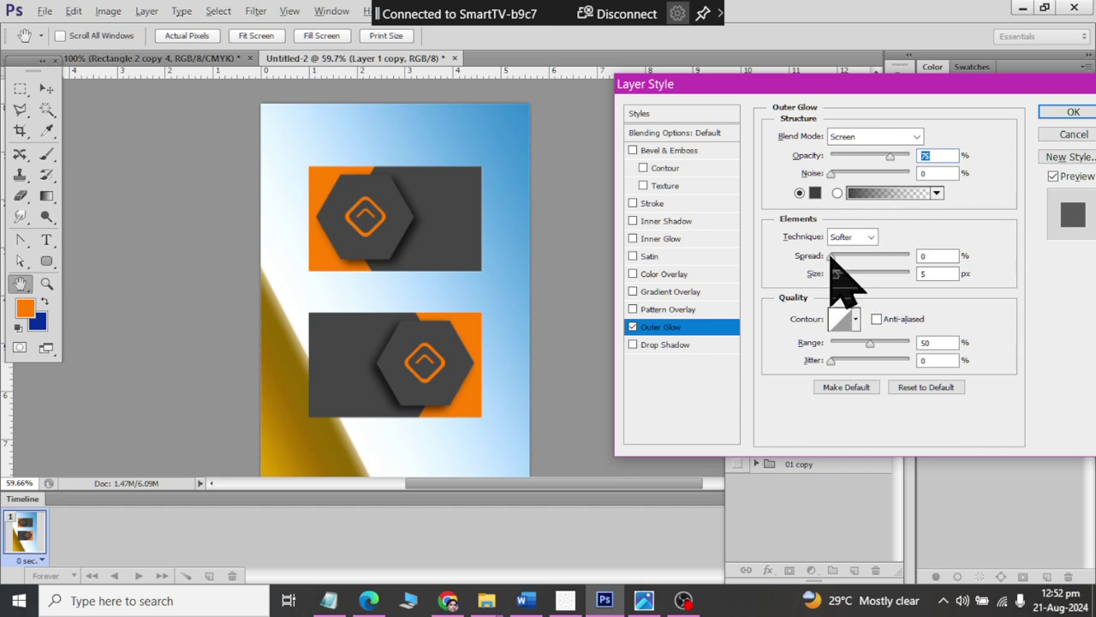
pyautogui.moveTo(831, 256)
pyautogui.mouseDown()
pyautogui.moveTo(862, 256)
pyautogui.moveTo(862, 273)
pyautogui.moveTo(849, 274)
pyautogui.mouseUp()
pyautogui.click(869, 137)
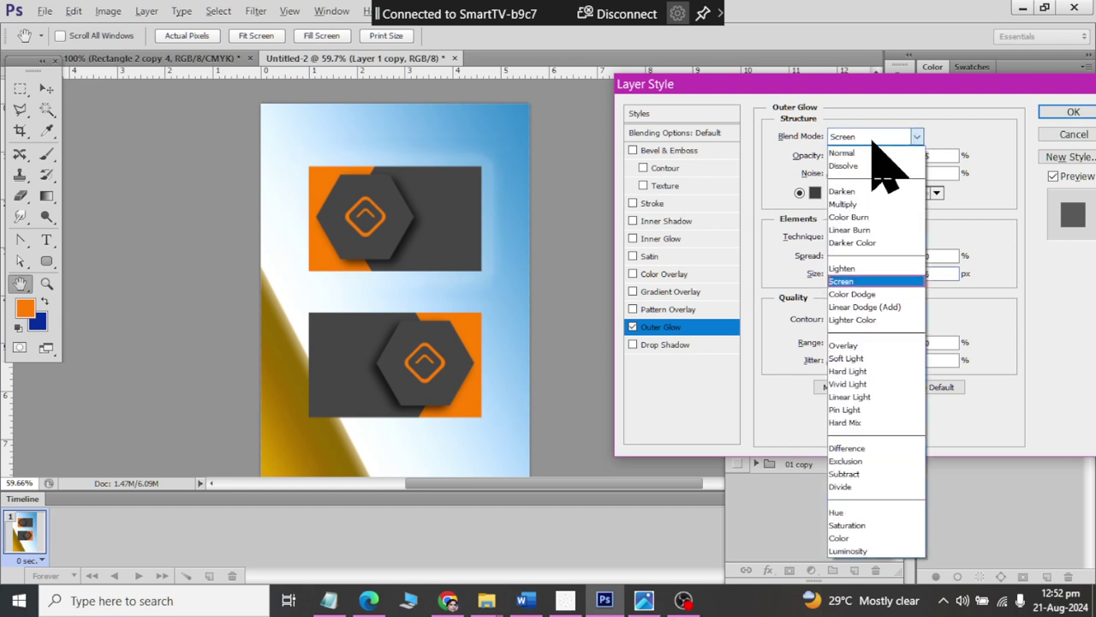
pyautogui.moveTo(850, 273); pyautogui.dragTo(835, 257)
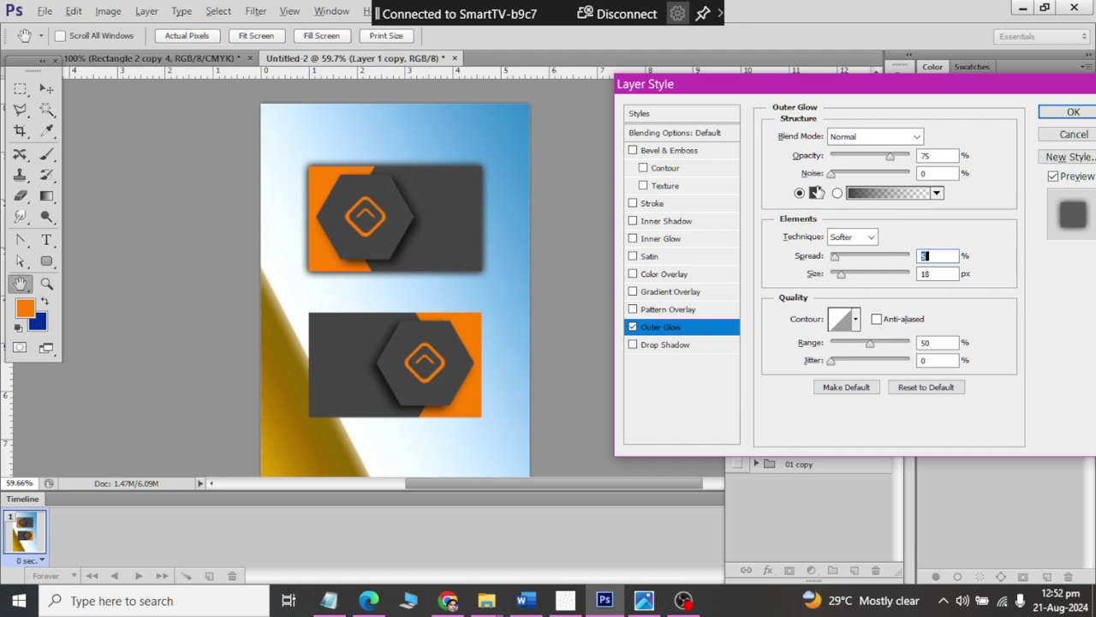
# Step: Change the glow colour to bright magenta, enlarge it to 62 px and apply
pyautogui.click(815, 195)
pyautogui.moveTo(725, 428); pyautogui.dragTo(725, 380)
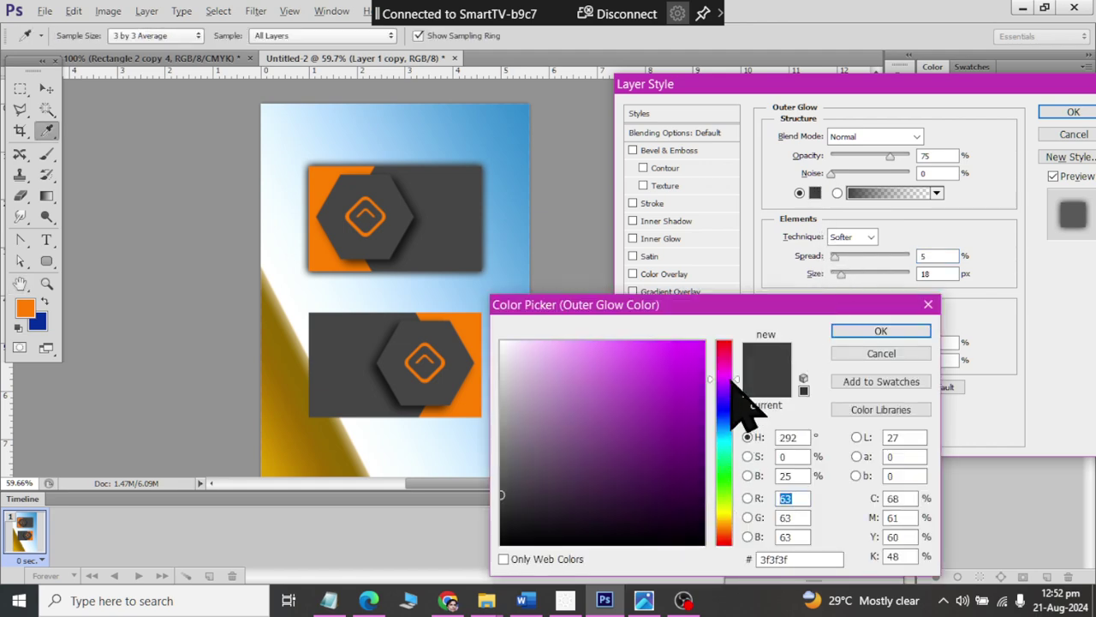
pyautogui.click(662, 344)
pyautogui.click(861, 332)
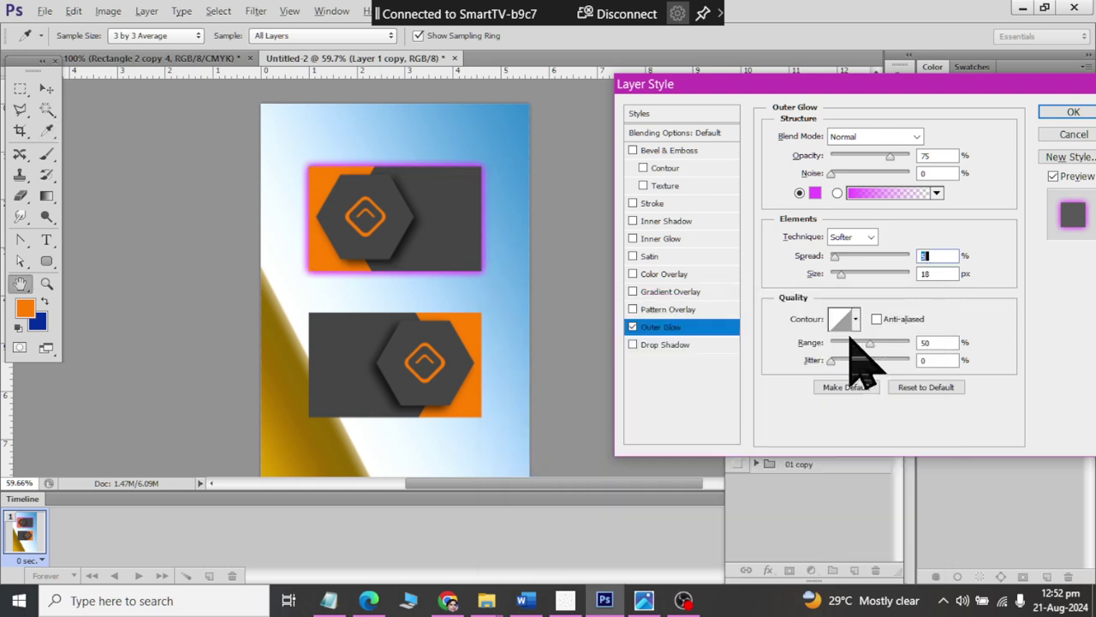
pyautogui.moveTo(841, 275)
pyautogui.mouseDown()
pyautogui.moveTo(869, 269)
pyautogui.moveTo(833, 262)
pyautogui.mouseUp()
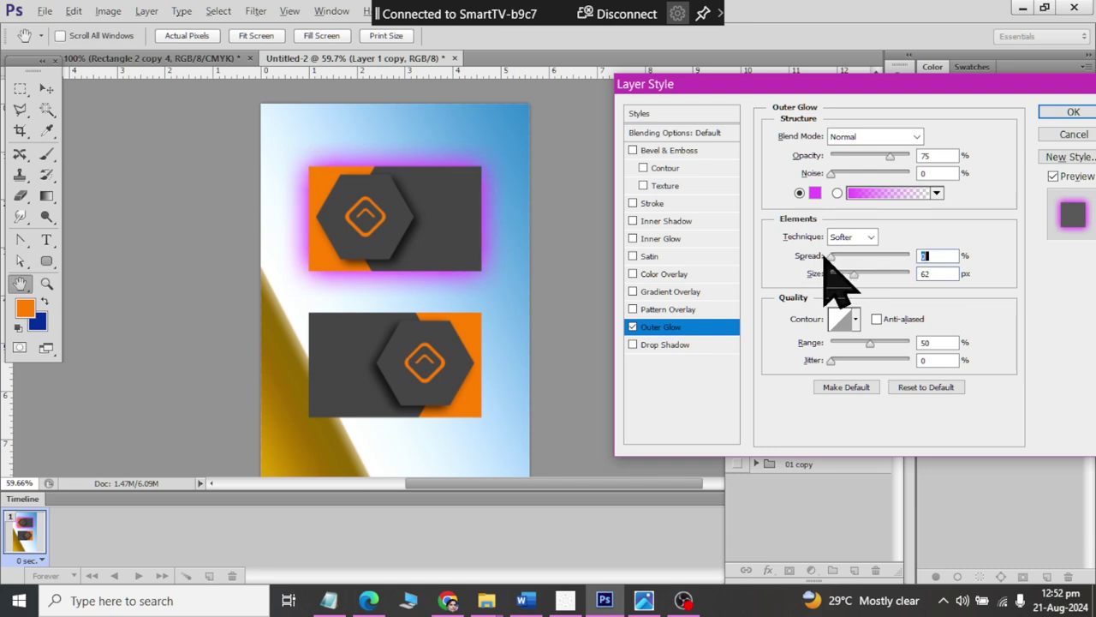
pyautogui.click(1073, 111)
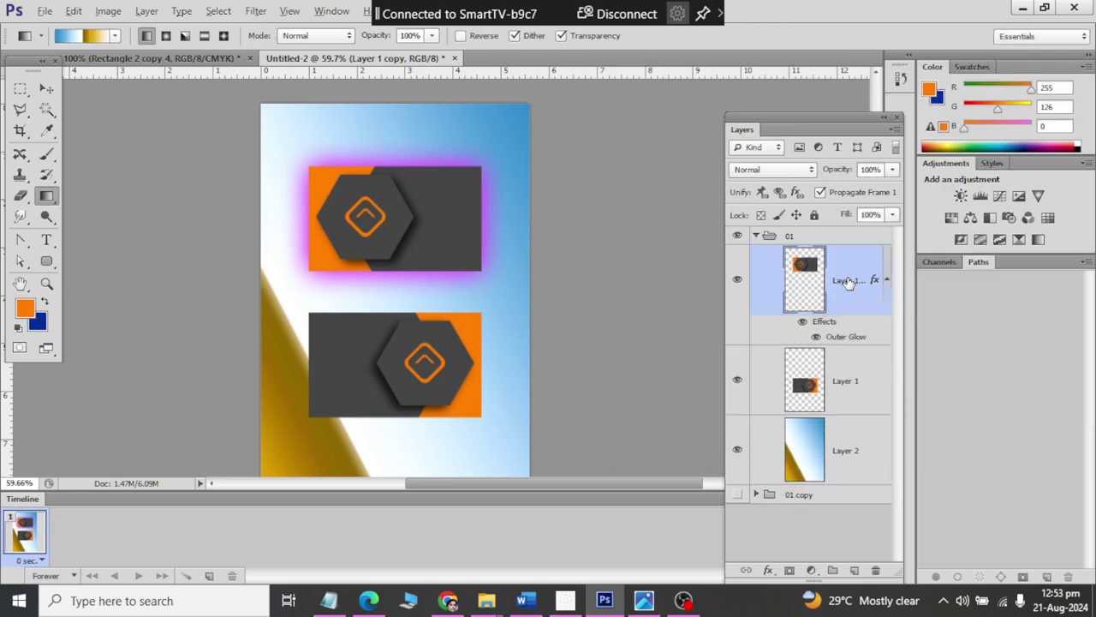
# Step: Copy the glow layer style from Layer 1 copy and paste it onto Layer 1
pyautogui.rightClick(848, 283)
pyautogui.click(702, 332)
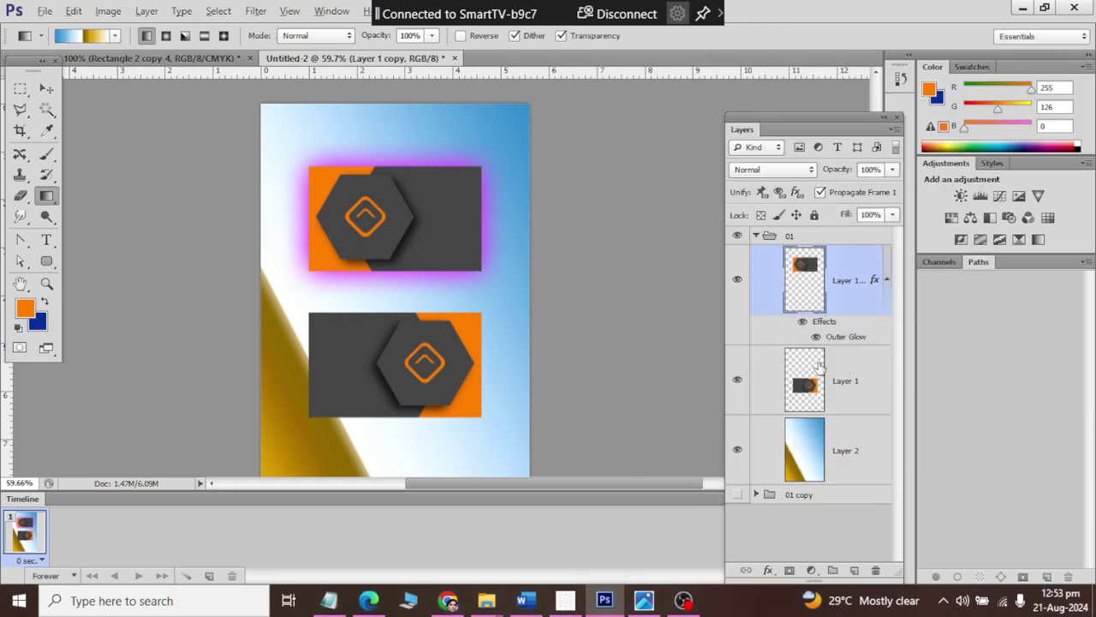
pyautogui.click(820, 367)
pyautogui.rightClick(826, 368)
pyautogui.click(900, 355)
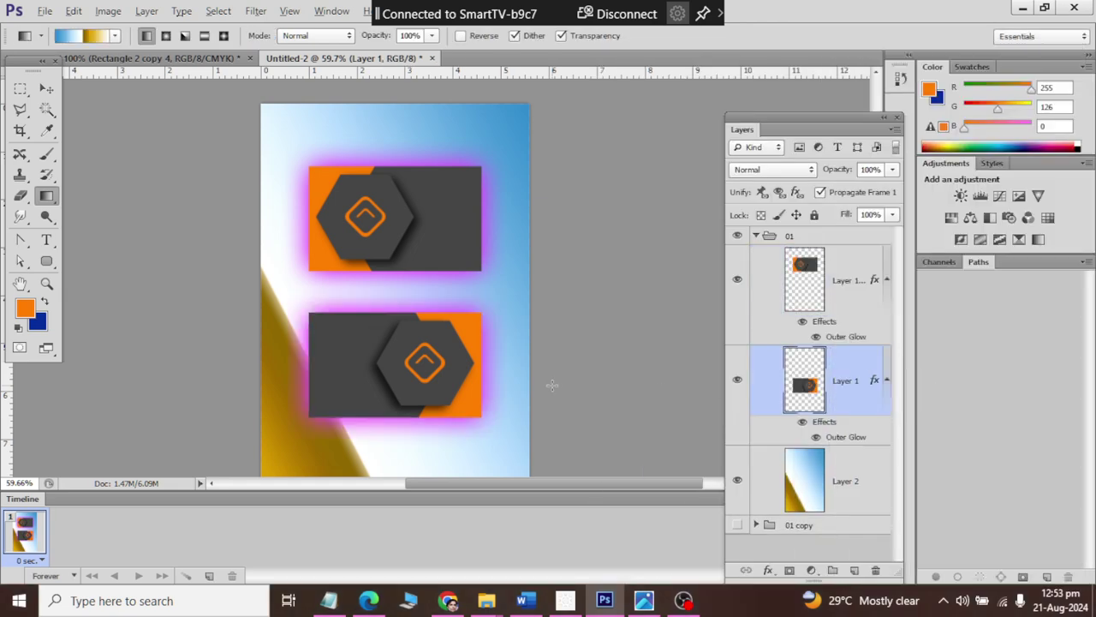
pyautogui.scroll(-3, 349, 224)
pyautogui.scroll(-2, 349, 224)
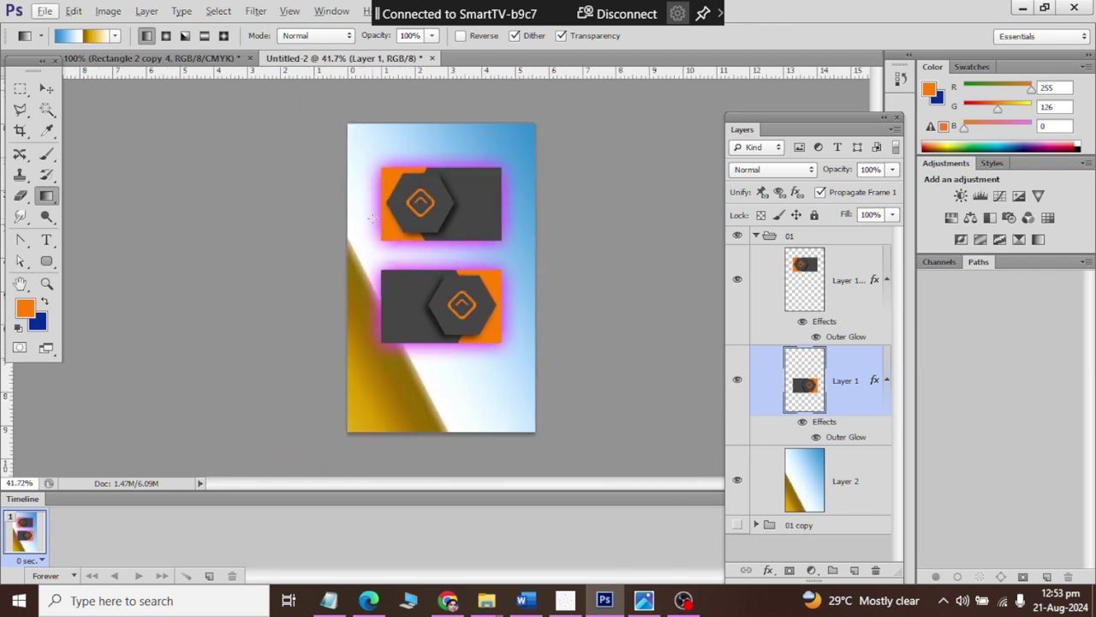